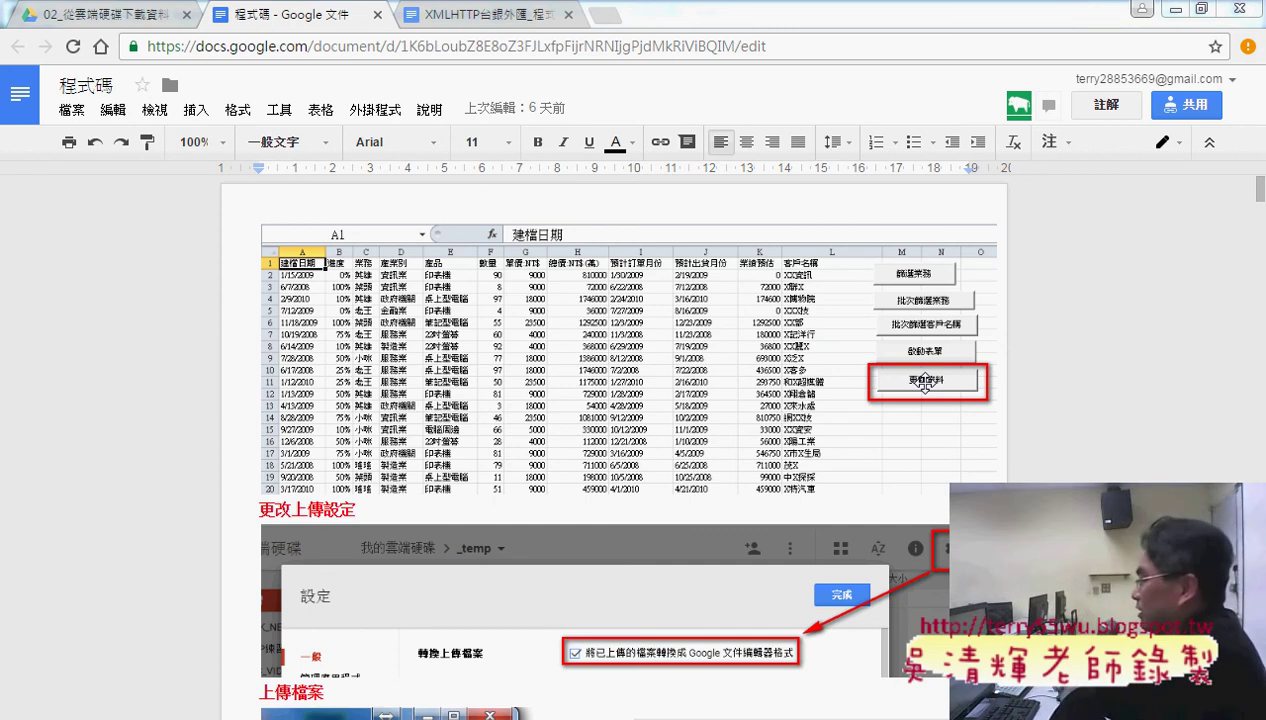
Step: In Drive, go from _雲端白板畫面 into 問題06_資料查詢 and its subfolder, and select 程式碼
{"action": "left_click", "coordinate": [125, 16]}
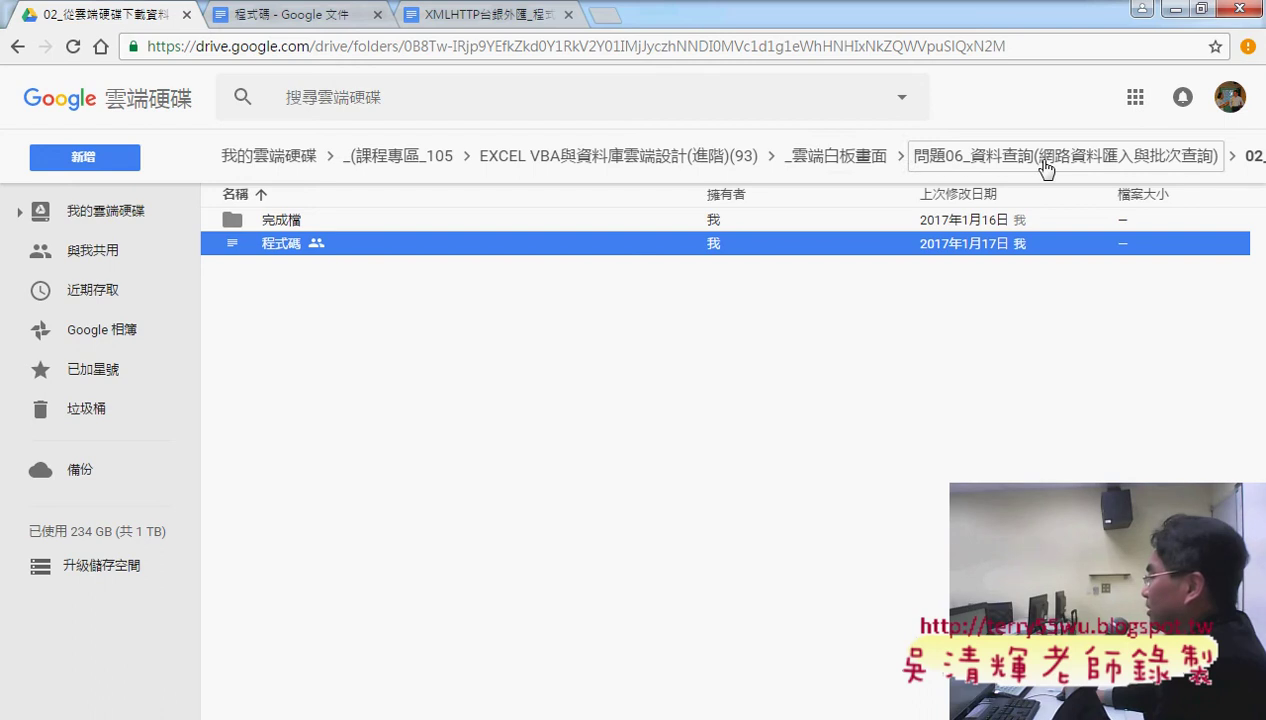
{"action": "left_click", "coordinate": [876, 160]}
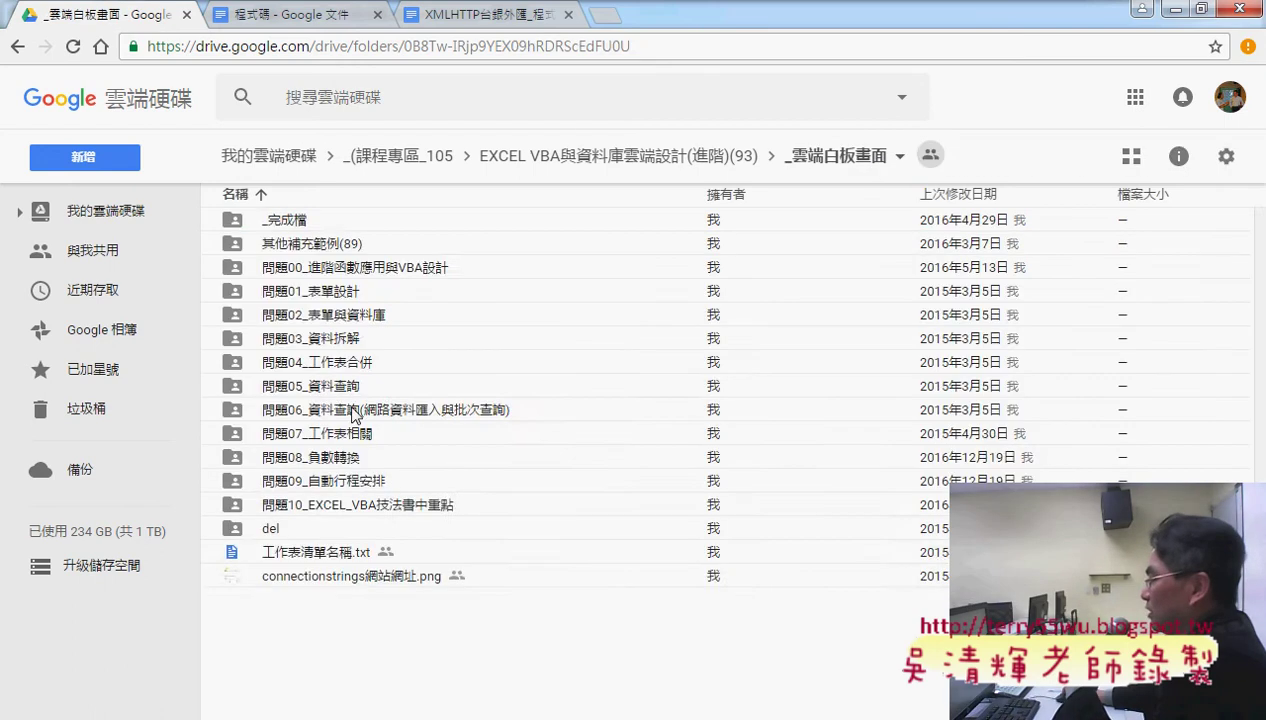
{"action": "double_click", "coordinate": [352, 410]}
{"action": "double_click", "coordinate": [343, 245]}
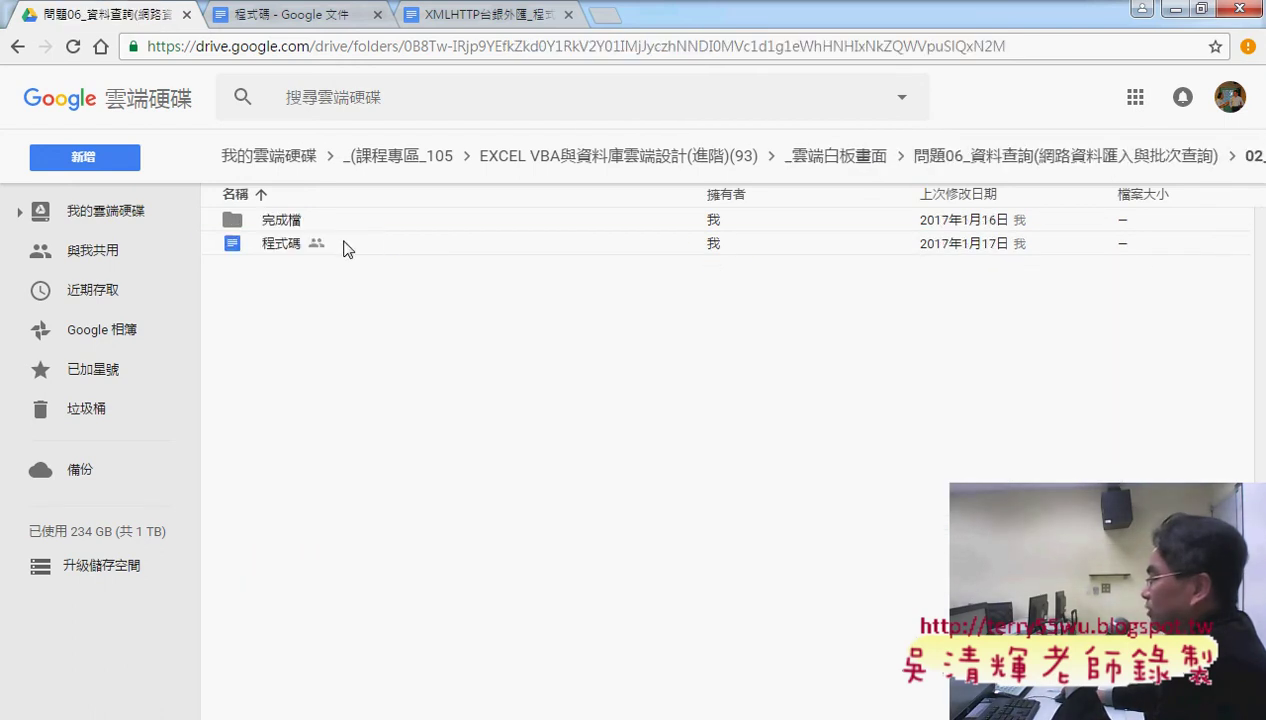
{"action": "left_click", "coordinate": [290, 243]}
{"action": "left_click", "coordinate": [305, 12]}
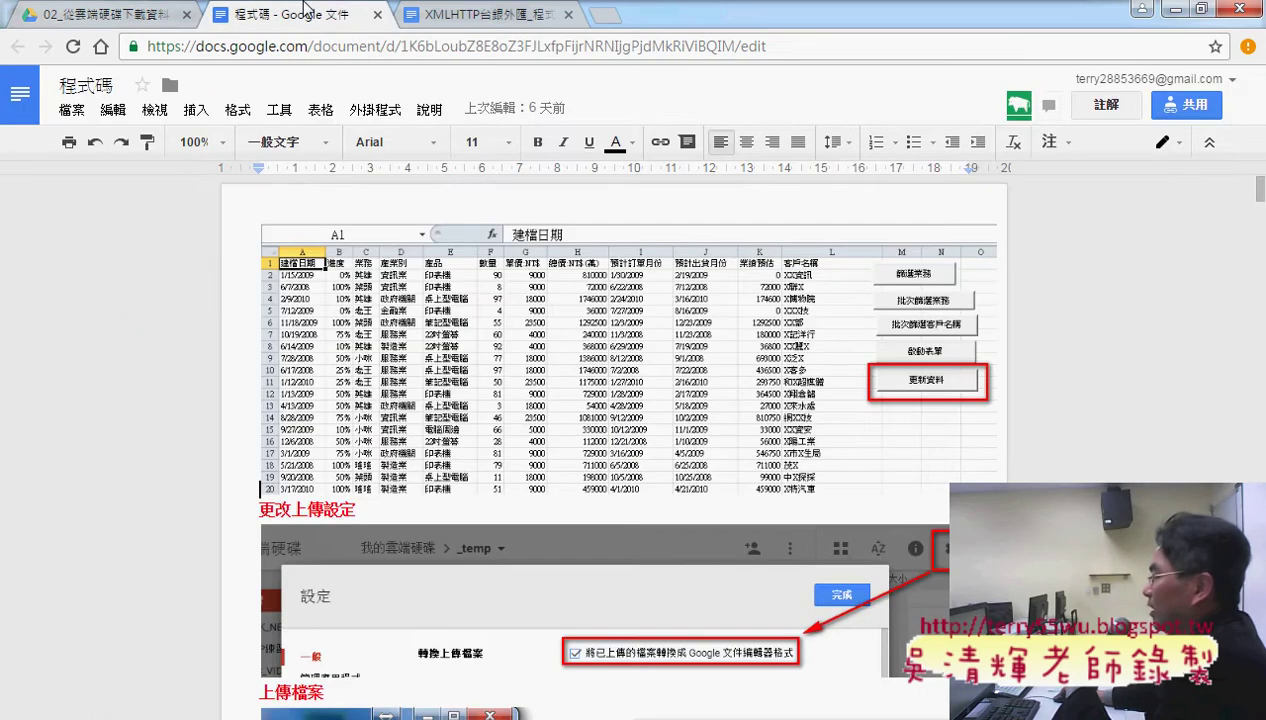
{"action": "scroll", "coordinate": [1000, 415], "scroll_direction": "down", "scroll_amount": 2}
{"action": "scroll", "coordinate": [1005, 435], "scroll_direction": "down", "scroll_amount": 2}
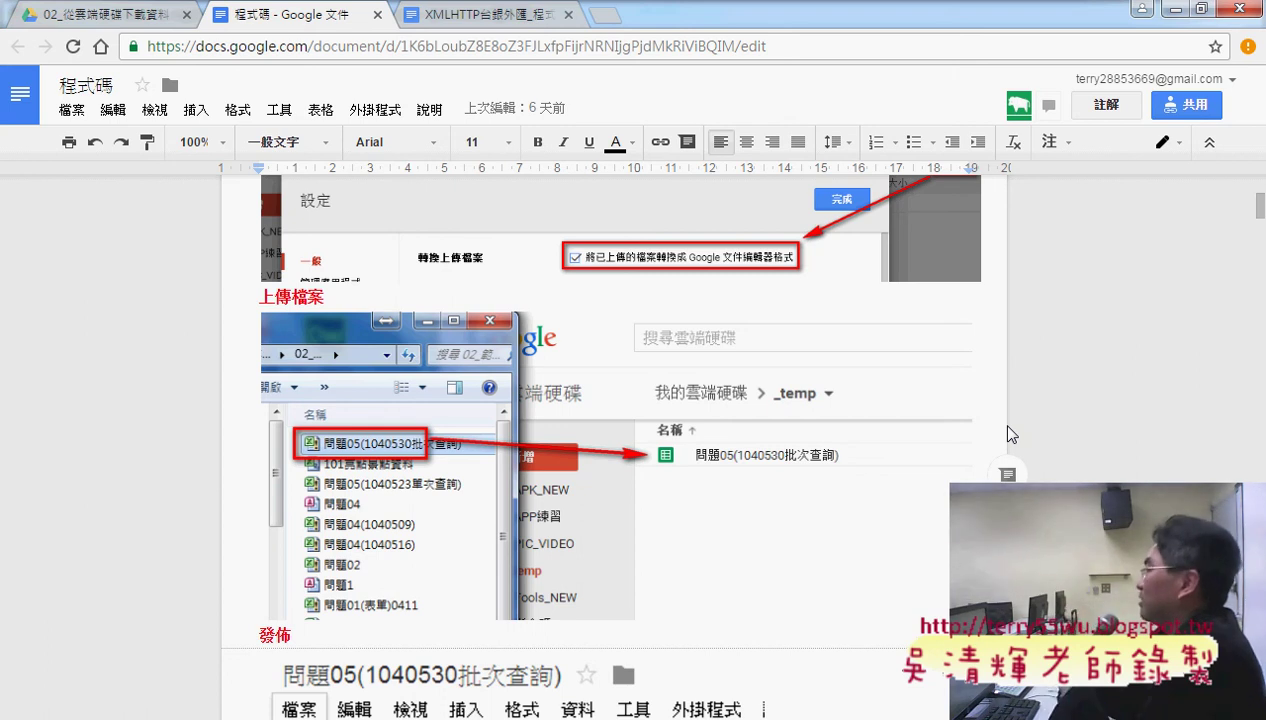
{"action": "scroll", "coordinate": [1007, 434], "scroll_direction": "up", "scroll_amount": 1}
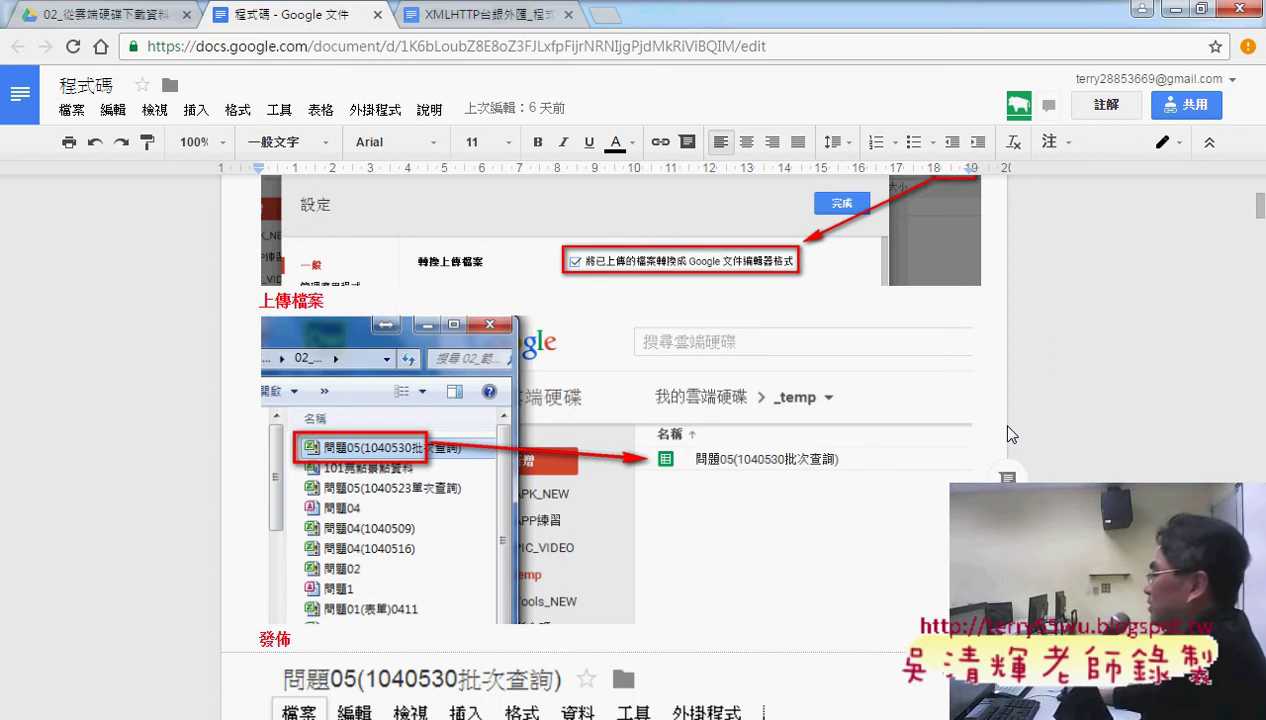
{"action": "scroll", "coordinate": [1007, 434], "scroll_direction": "up", "scroll_amount": 3}
{"action": "scroll", "coordinate": [629, 497], "scroll_direction": "down", "scroll_amount": 1}
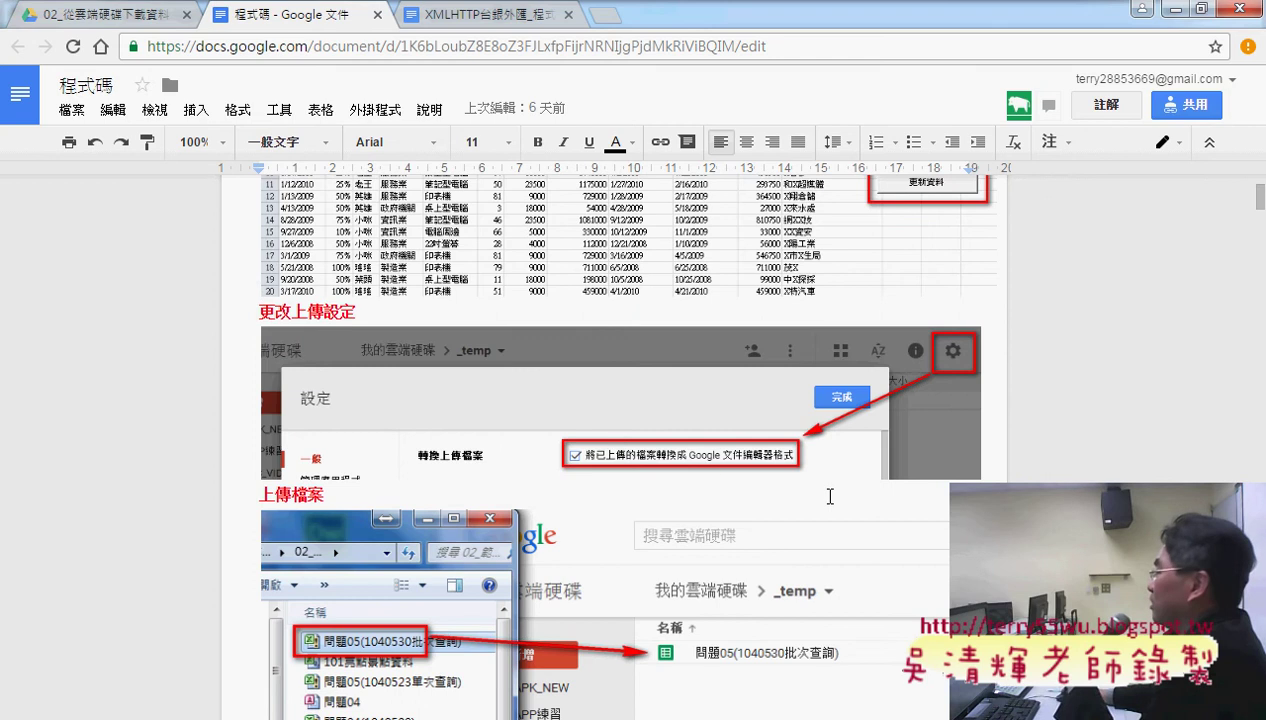
{"action": "scroll", "coordinate": [663, 411], "scroll_direction": "down", "scroll_amount": 3}
{"action": "scroll", "coordinate": [765, 462], "scroll_direction": "down", "scroll_amount": 4}
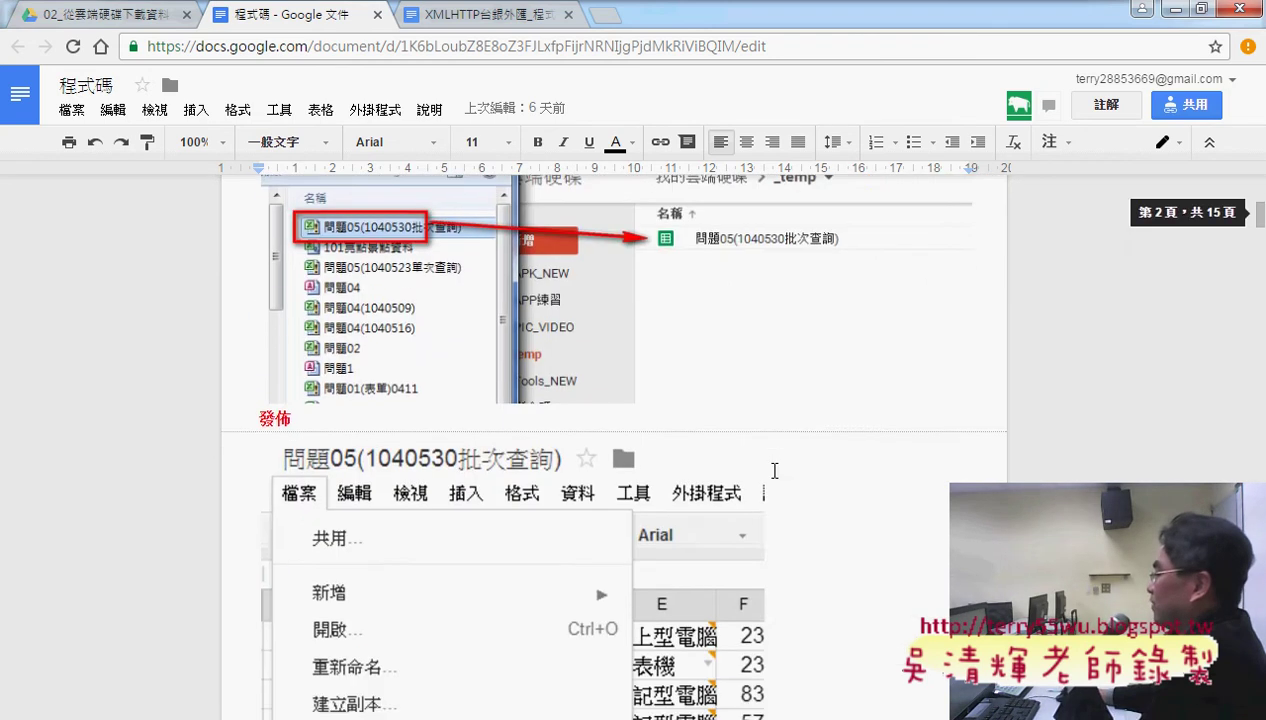
{"action": "scroll", "coordinate": [470, 571], "scroll_direction": "down", "scroll_amount": 4}
{"action": "scroll", "coordinate": [555, 545], "scroll_direction": "down", "scroll_amount": 1}
{"action": "scroll", "coordinate": [555, 545], "scroll_direction": "down", "scroll_amount": 1}
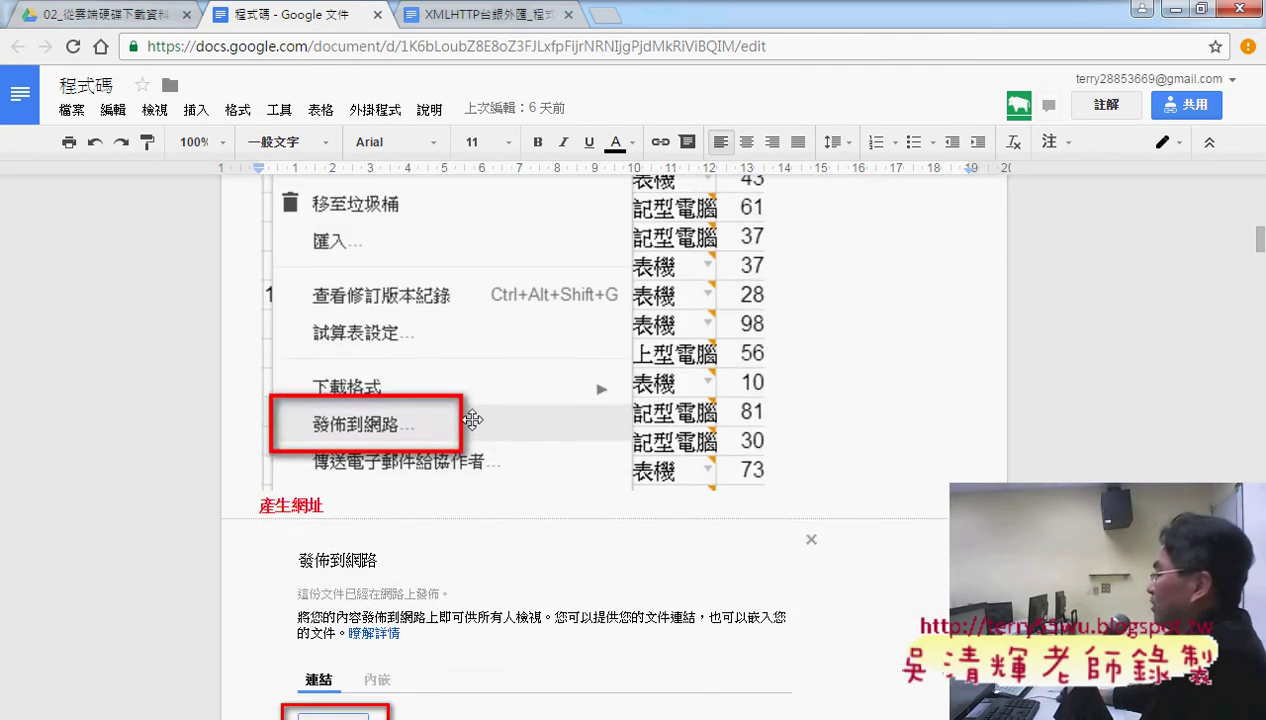
{"action": "scroll", "coordinate": [607, 527], "scroll_direction": "down", "scroll_amount": 4}
{"action": "scroll", "coordinate": [607, 527], "scroll_direction": "down", "scroll_amount": 2}
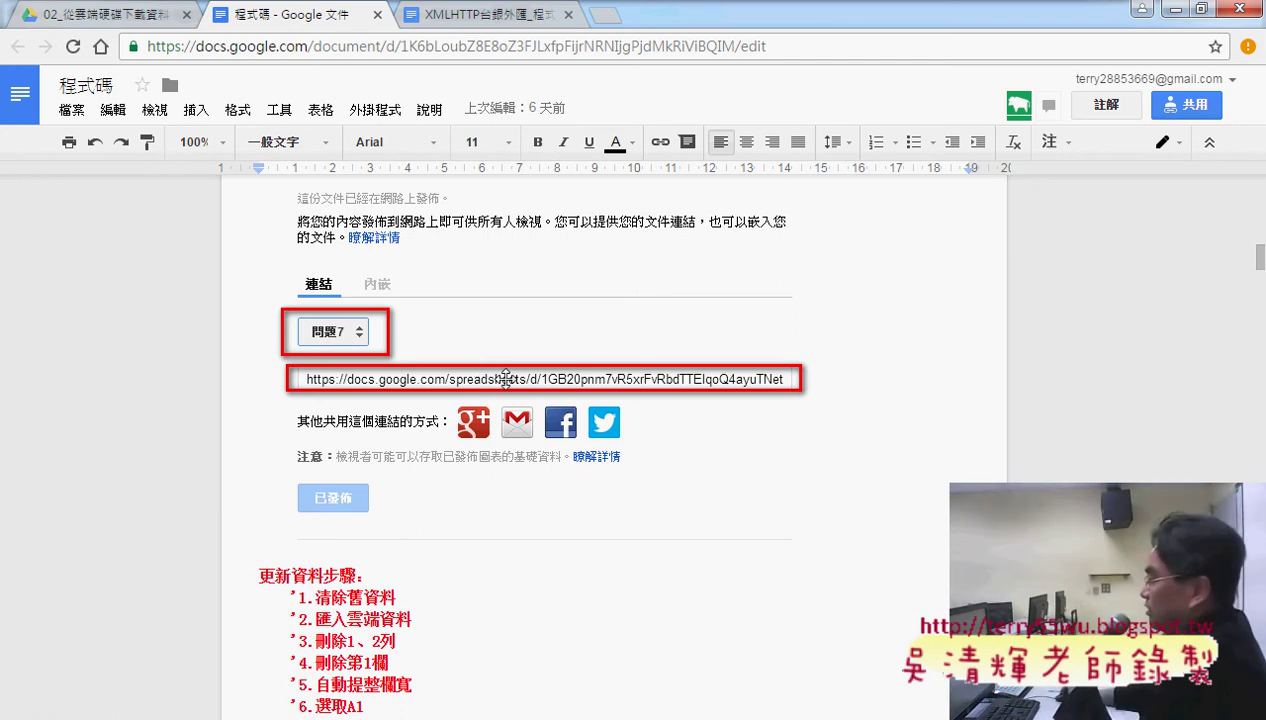
Step: Highlight QueryTables, the Google Sheets URL, and the Columns("A").Delete, AutoFit and Range("A1").Select lines
{"action": "scroll", "coordinate": [644, 386], "scroll_direction": "down", "scroll_amount": 3}
{"action": "scroll", "coordinate": [644, 386], "scroll_direction": "down", "scroll_amount": 1}
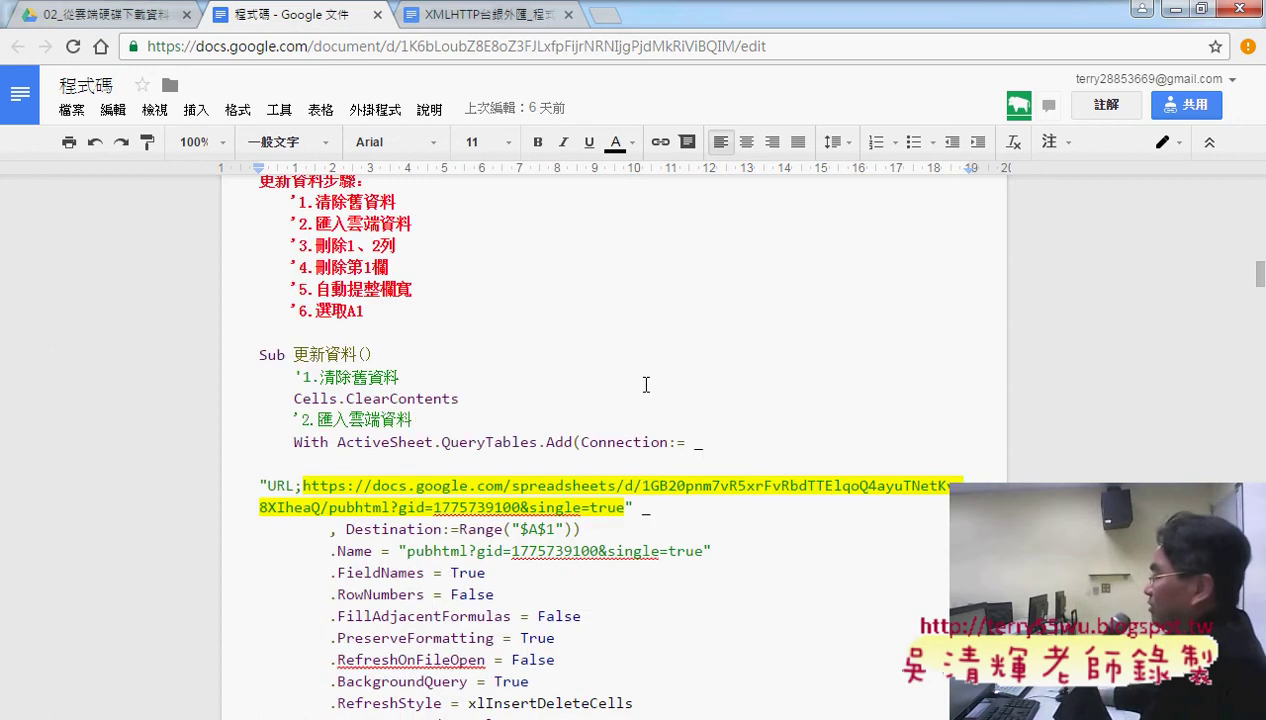
{"action": "scroll", "coordinate": [646, 384], "scroll_direction": "up", "scroll_amount": 1}
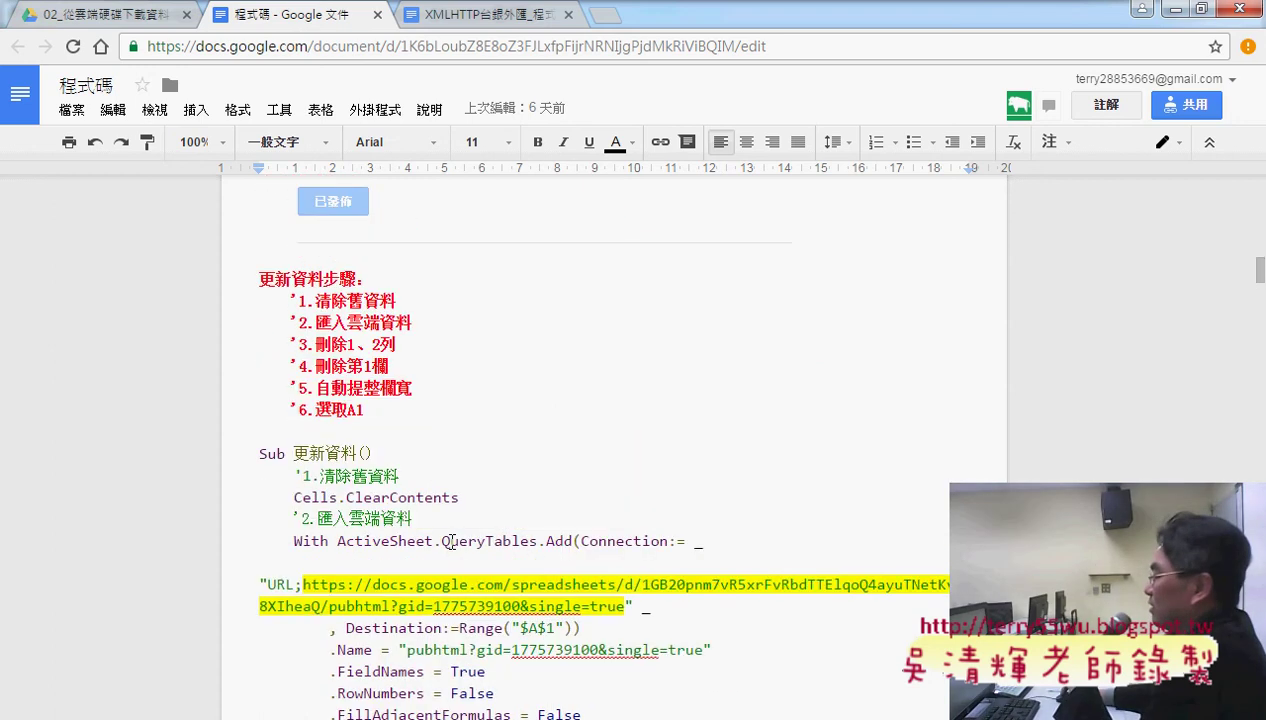
{"action": "left_click_drag", "start_coordinate": [443, 541], "coordinate": [537, 541]}
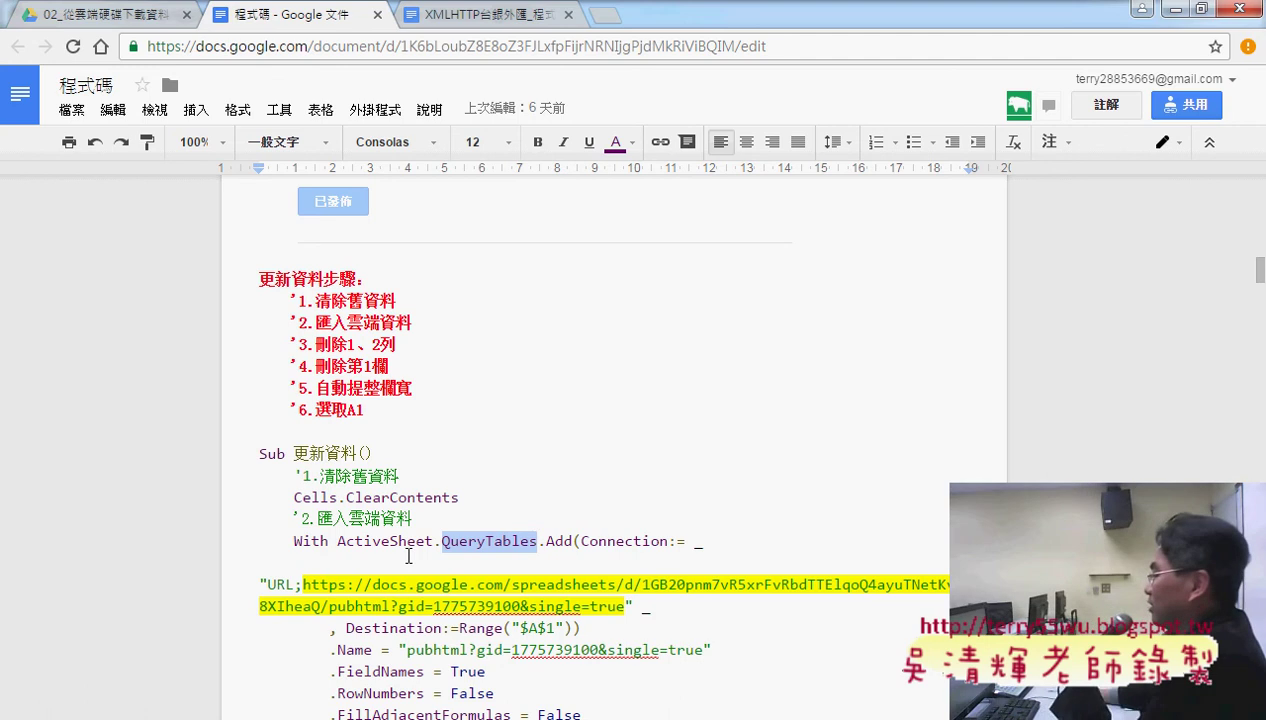
{"action": "left_click_drag", "start_coordinate": [304, 584], "coordinate": [625, 606]}
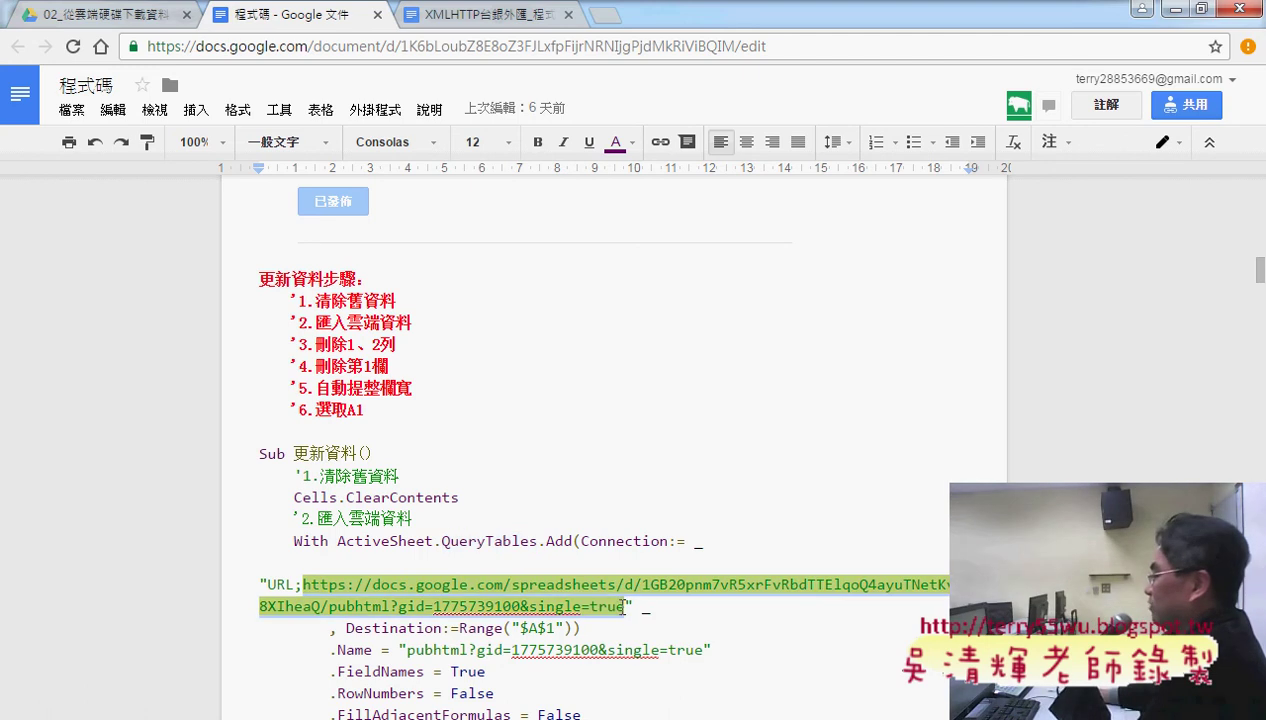
{"action": "scroll", "coordinate": [901, 601], "scroll_direction": "down", "scroll_amount": 2}
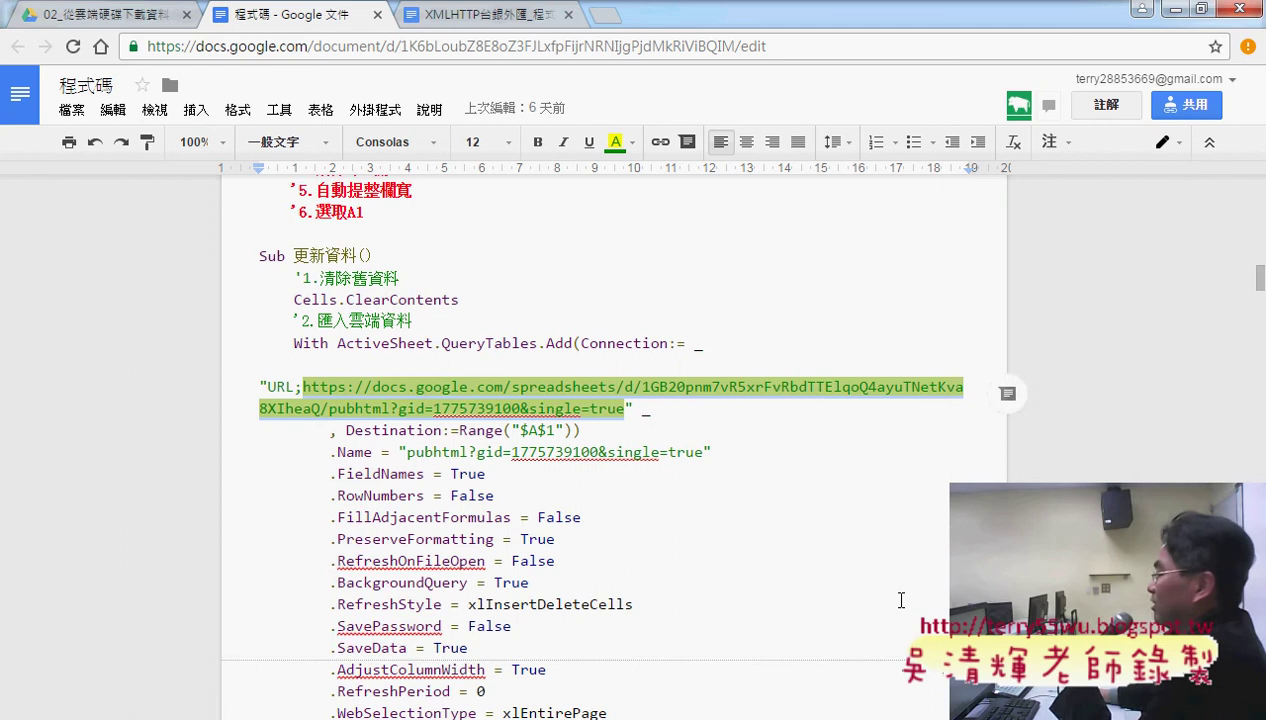
{"action": "scroll", "coordinate": [901, 601], "scroll_direction": "down", "scroll_amount": 2}
{"action": "scroll", "coordinate": [901, 601], "scroll_direction": "down", "scroll_amount": 3}
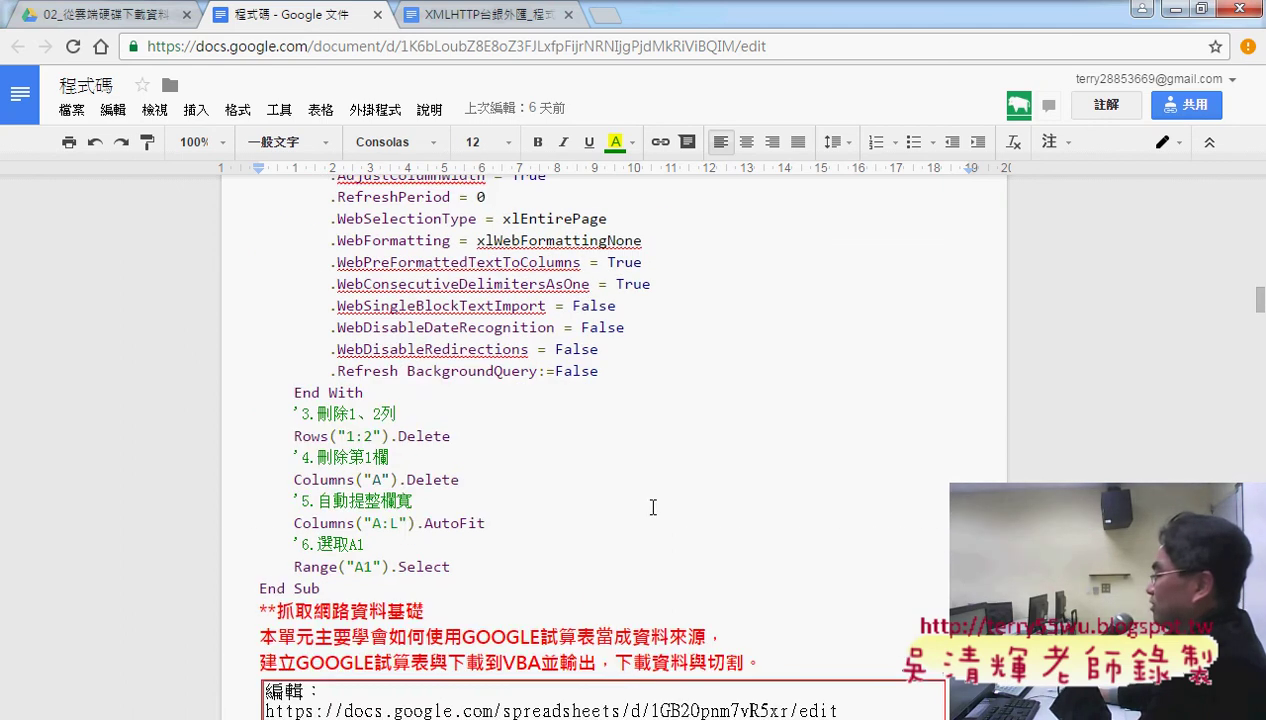
{"action": "scroll", "coordinate": [652, 507], "scroll_direction": "down", "scroll_amount": 2}
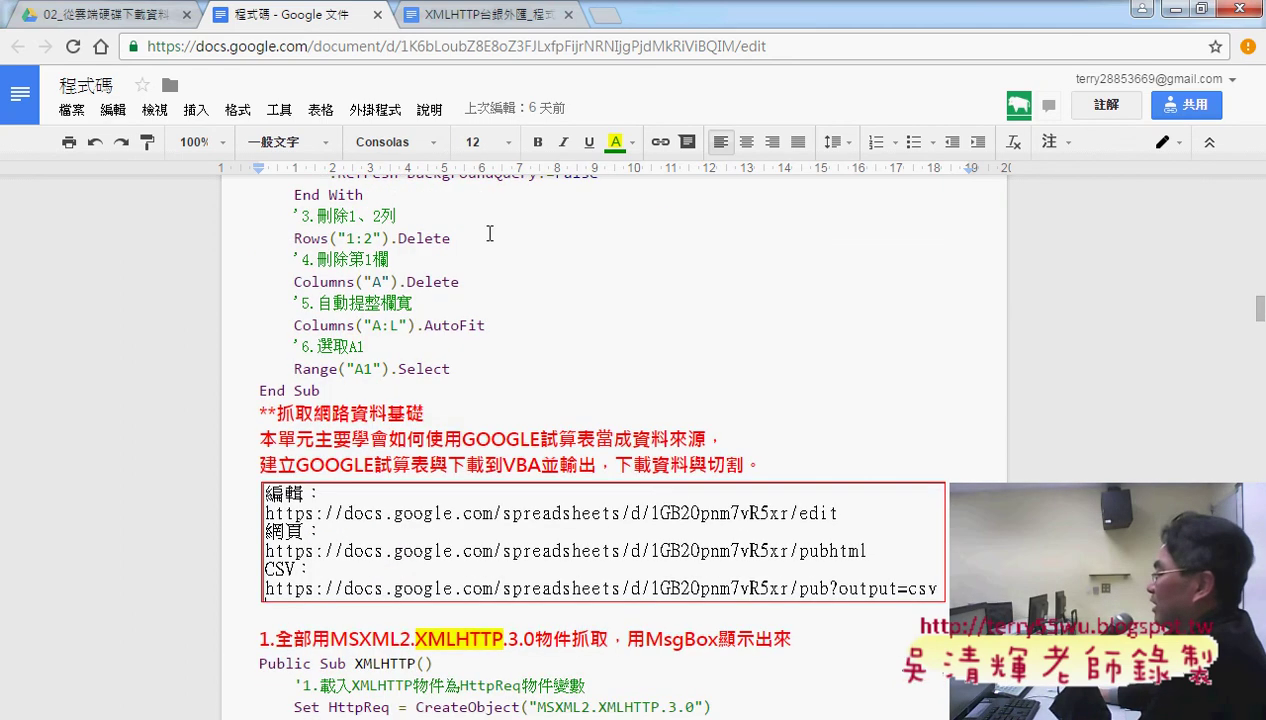
{"action": "left_click_drag", "start_coordinate": [294, 282], "coordinate": [466, 282]}
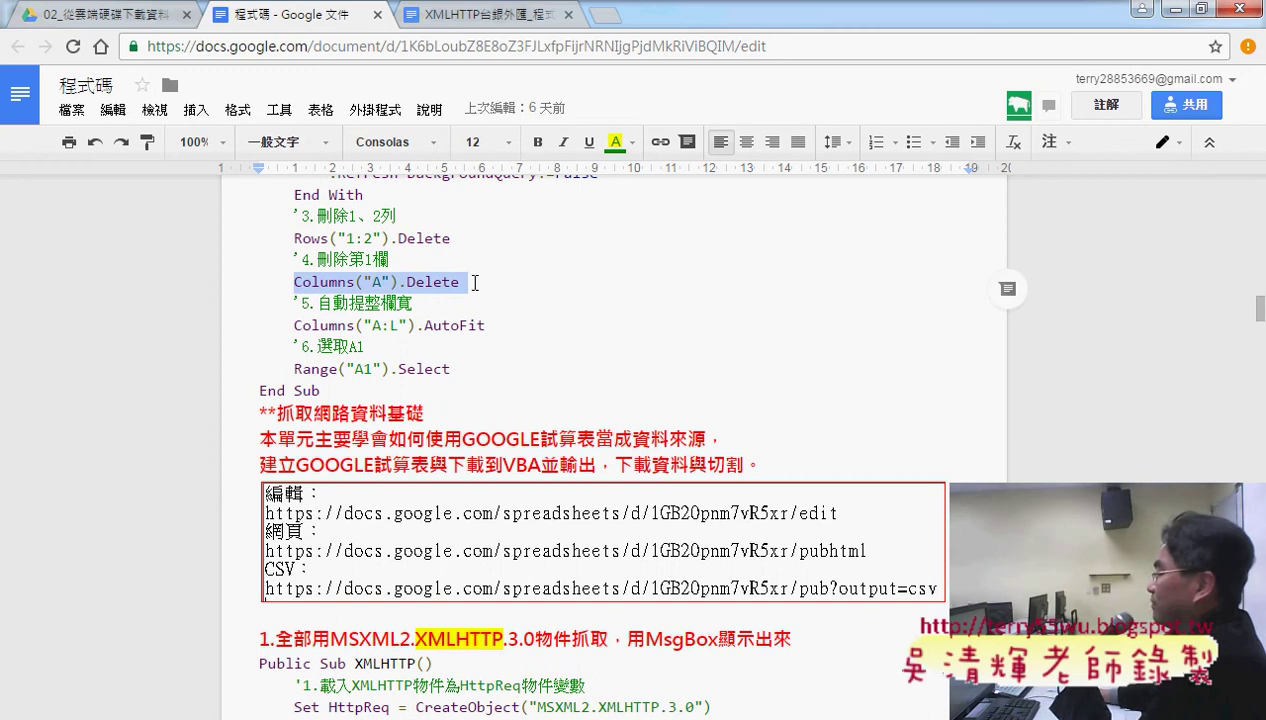
{"action": "left_click_drag", "start_coordinate": [294, 325], "coordinate": [498, 325]}
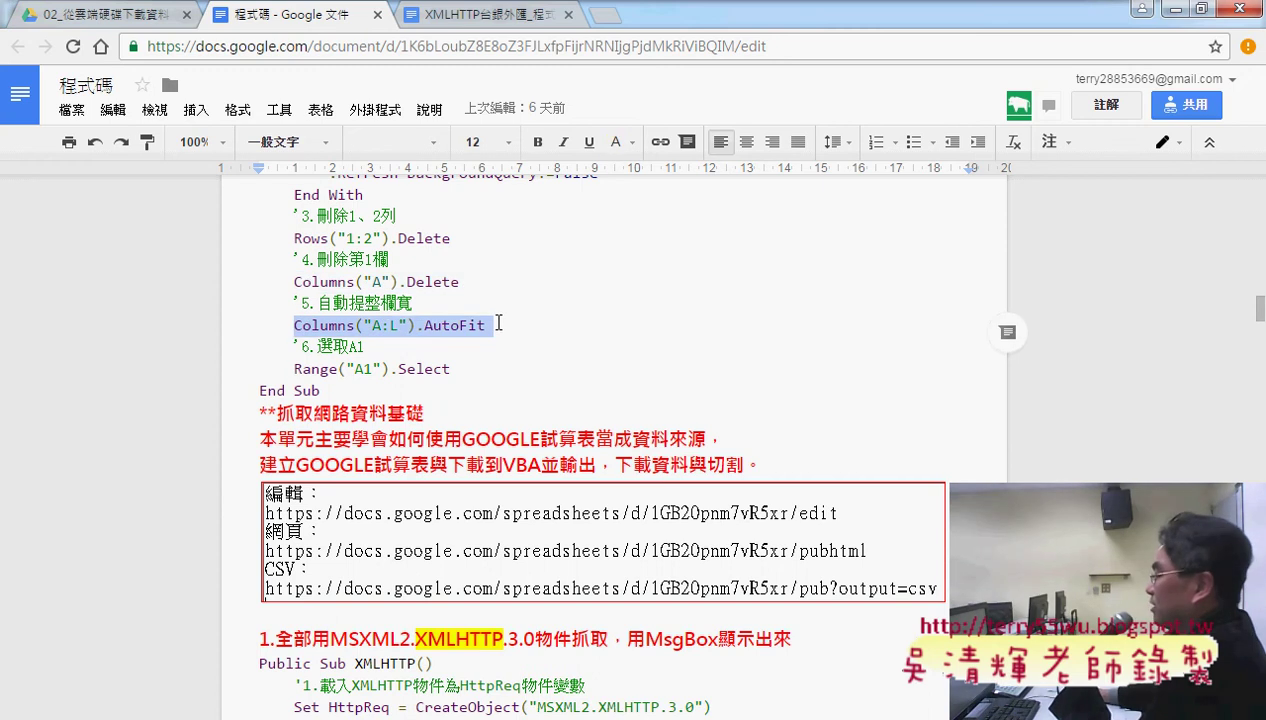
{"action": "left_click_drag", "start_coordinate": [294, 369], "coordinate": [481, 369]}
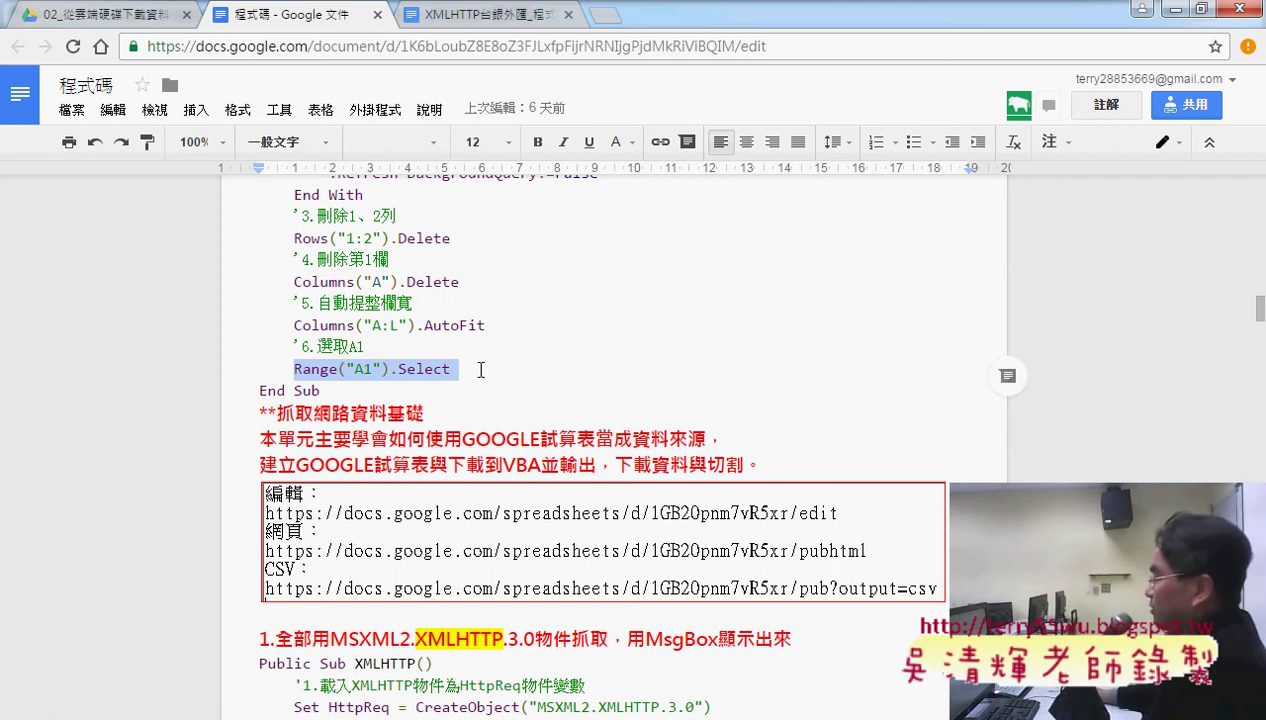
Step: Reselect QueryTables in the 更新資料 code and format it bold with red text colour
{"action": "scroll", "coordinate": [532, 377], "scroll_direction": "up", "scroll_amount": 3}
{"action": "scroll", "coordinate": [480, 360], "scroll_direction": "up", "scroll_amount": 3}
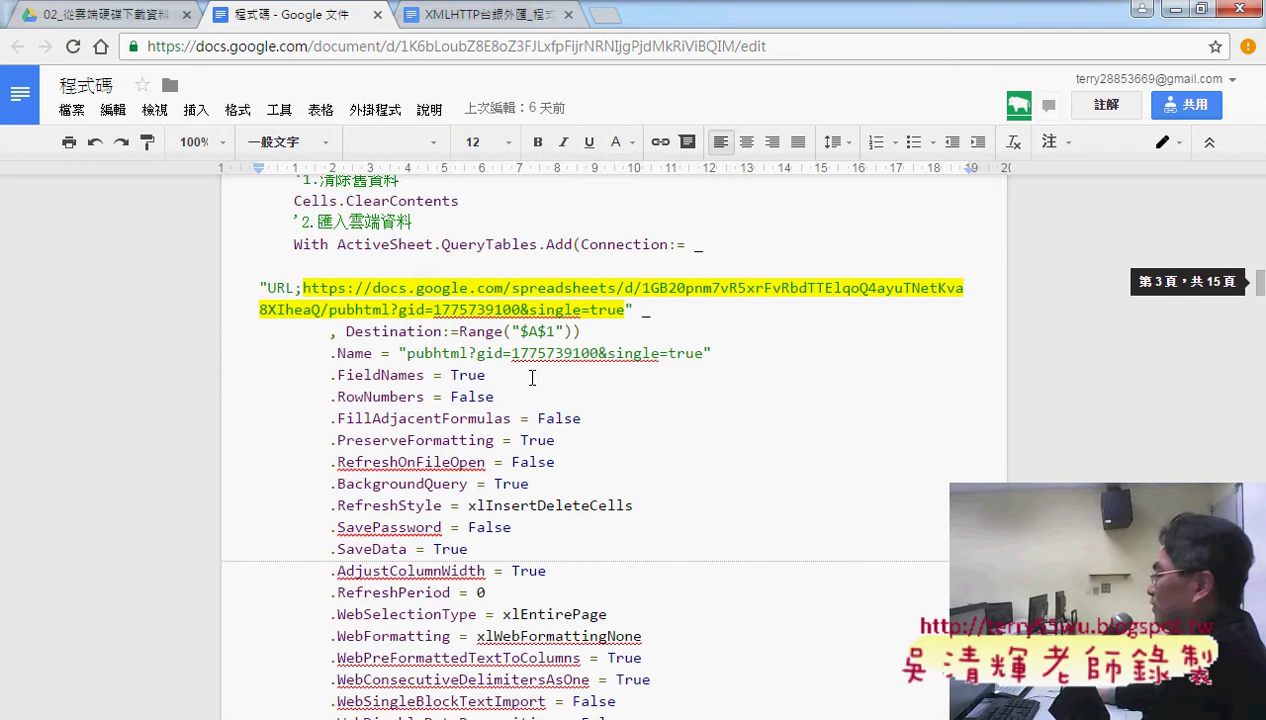
{"action": "scroll", "coordinate": [420, 340], "scroll_direction": "up", "scroll_amount": 2}
{"action": "left_click", "coordinate": [430, 386]}
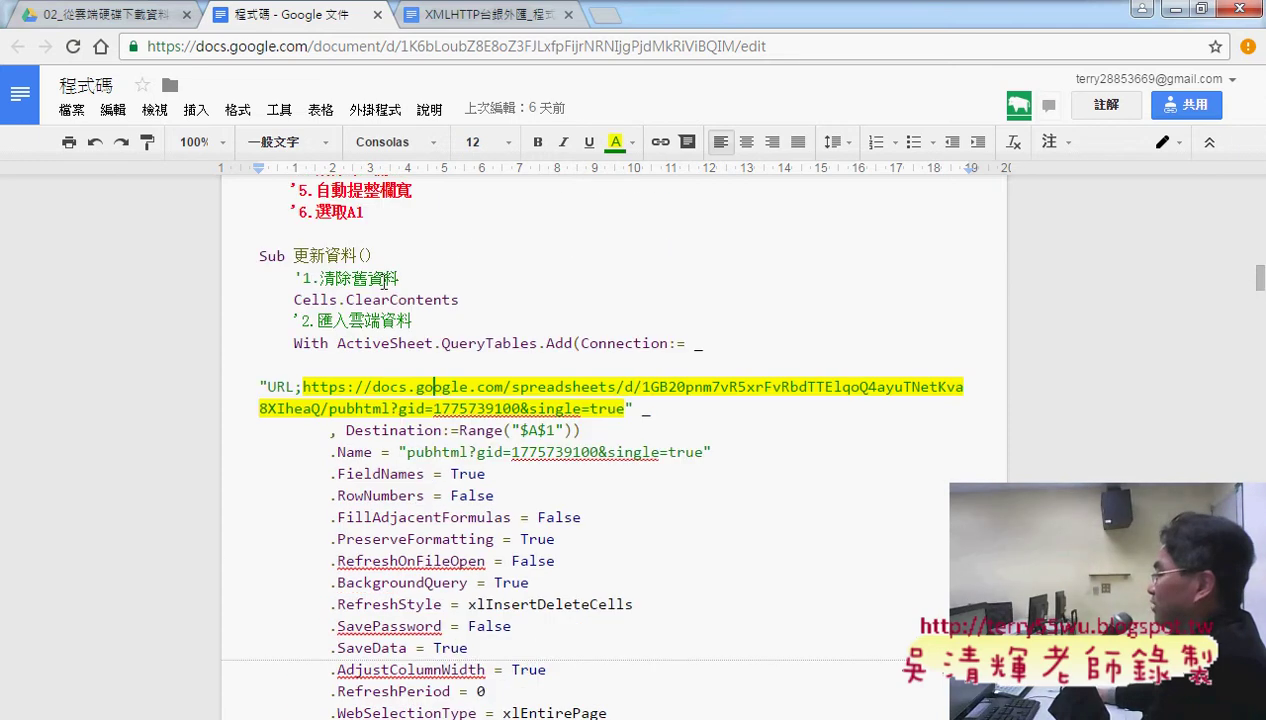
{"action": "left_click_drag", "start_coordinate": [485, 347], "coordinate": [541, 347]}
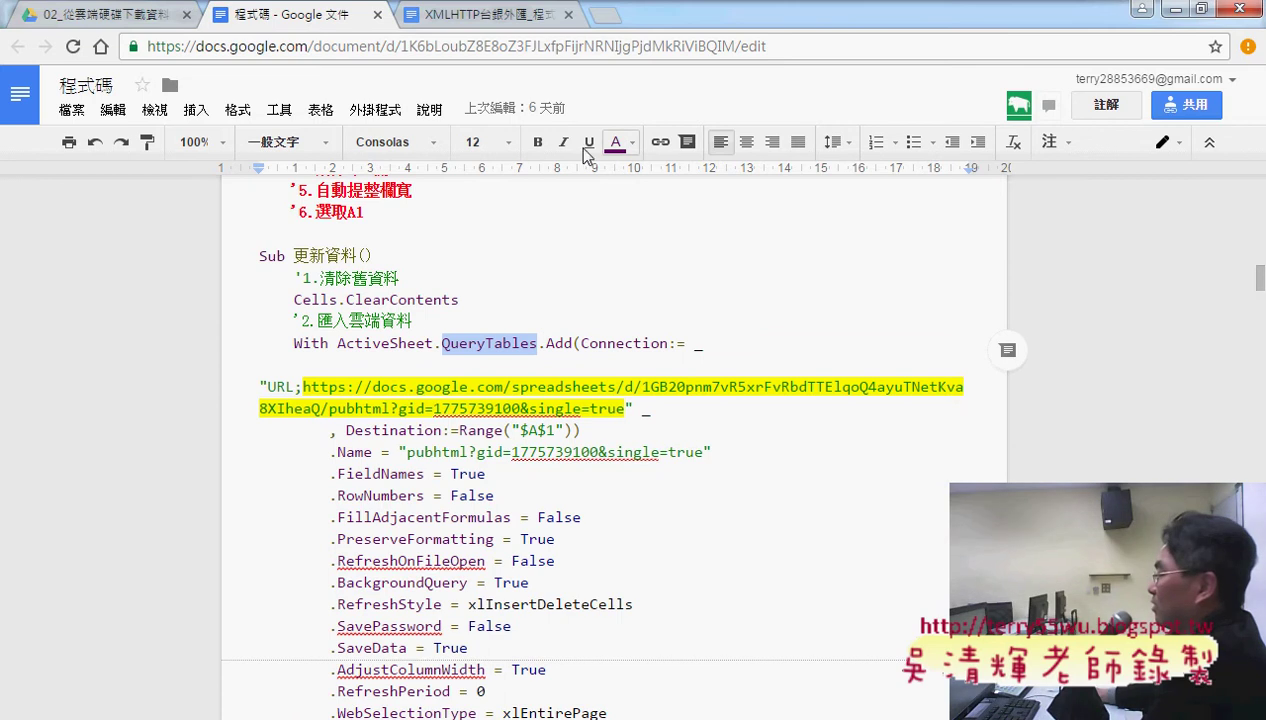
{"action": "left_click", "coordinate": [537, 142]}
{"action": "left_click", "coordinate": [624, 152]}
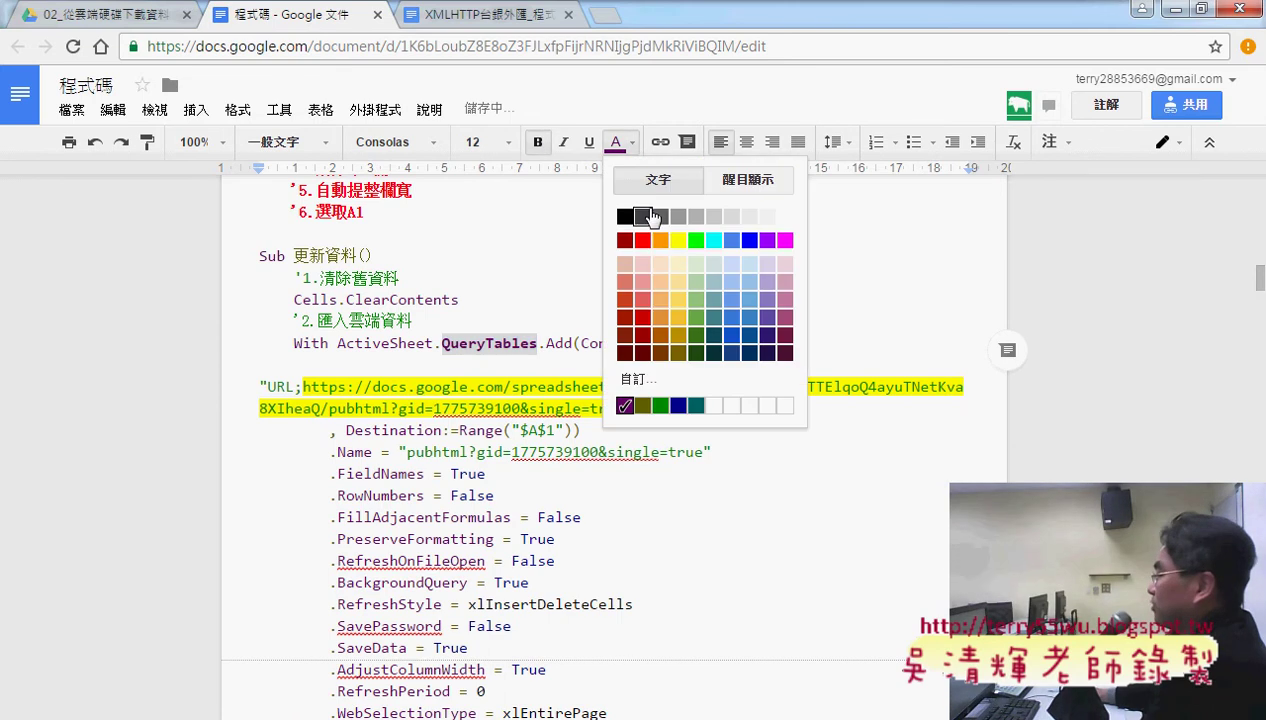
{"action": "left_click", "coordinate": [645, 243]}
{"action": "scroll", "coordinate": [807, 452], "scroll_direction": "down", "scroll_amount": 3}
{"action": "scroll", "coordinate": [807, 452], "scroll_direction": "down", "scroll_amount": 3}
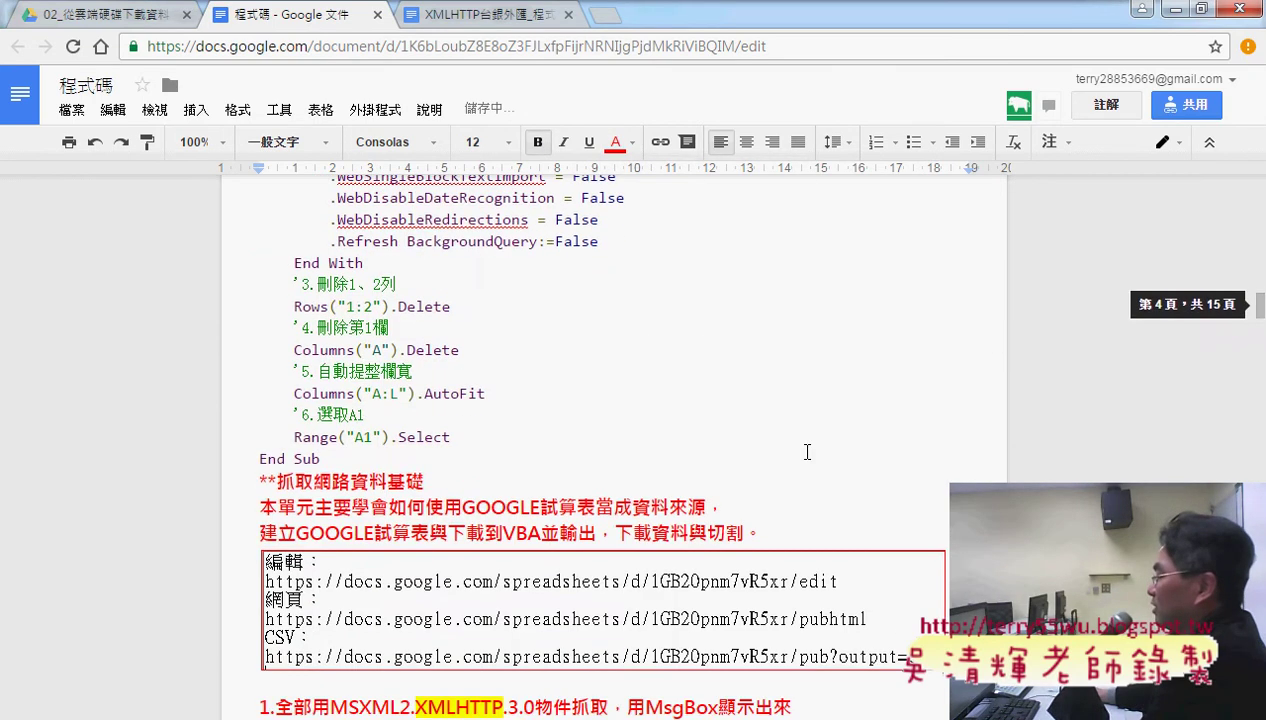
{"action": "scroll", "coordinate": [807, 452], "scroll_direction": "down", "scroll_amount": 4}
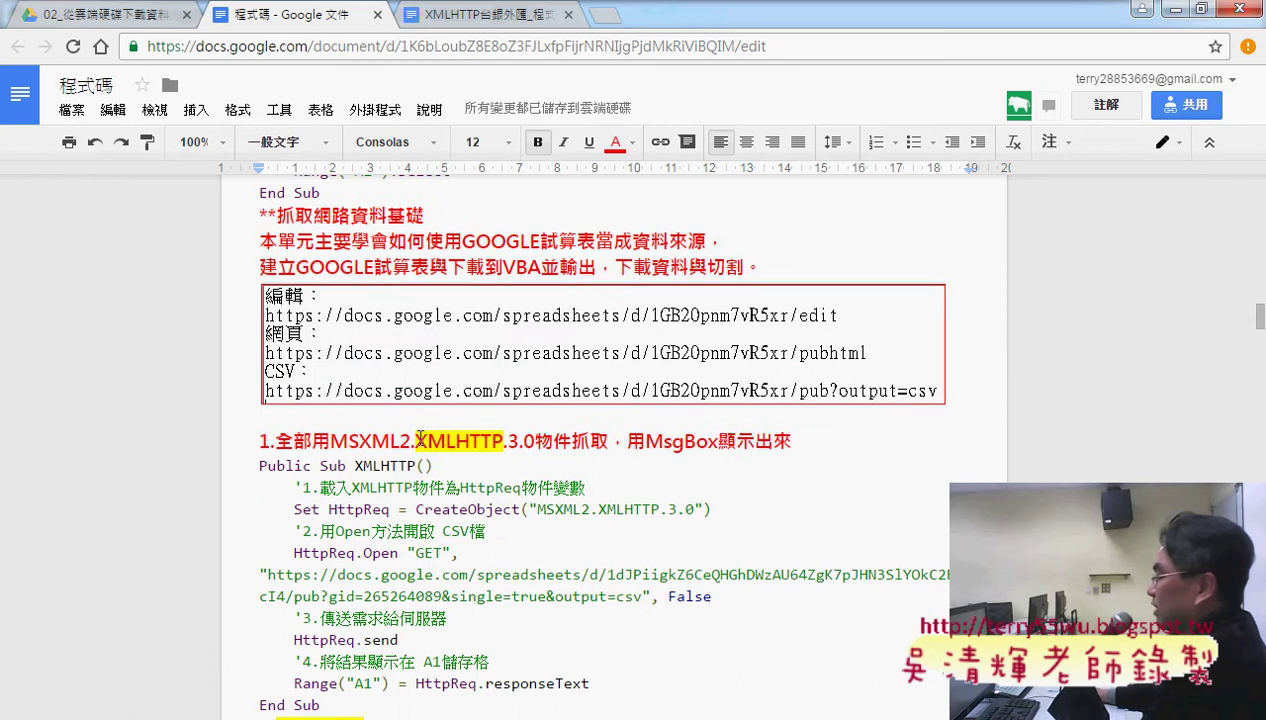
{"action": "left_click_drag", "start_coordinate": [416, 440], "coordinate": [502, 440]}
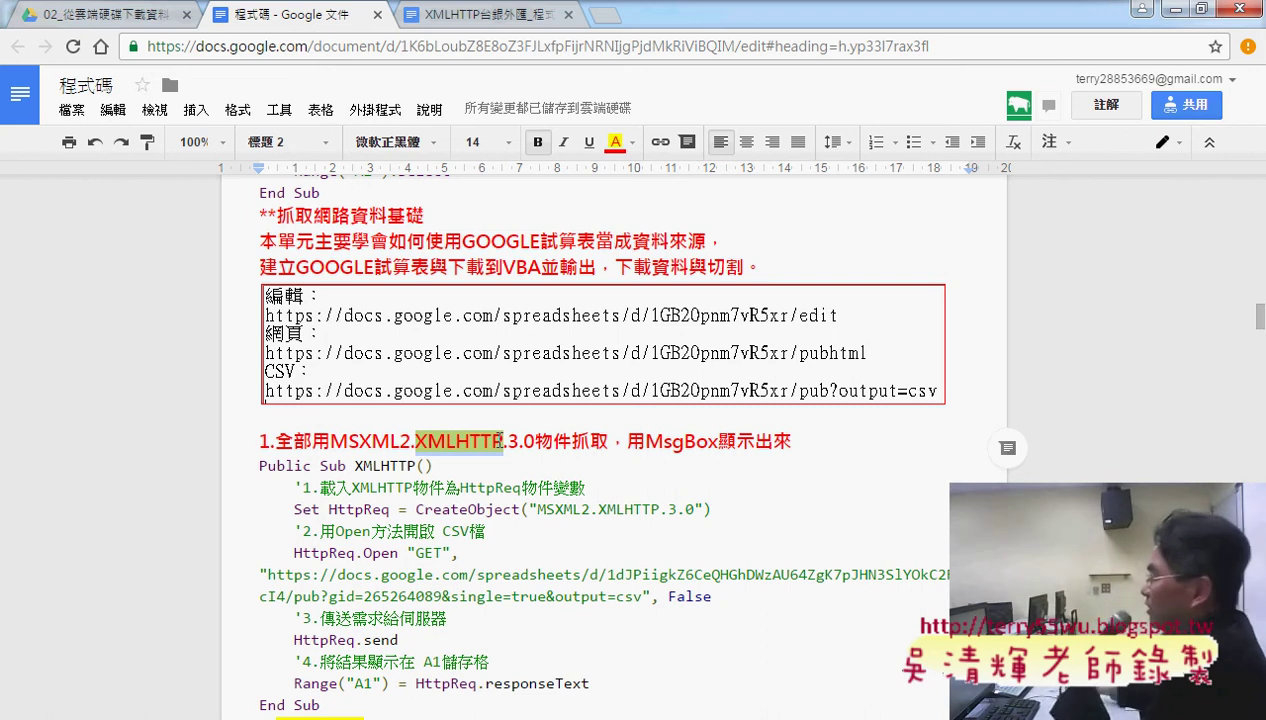
{"action": "scroll", "coordinate": [501, 441], "scroll_direction": "down", "scroll_amount": 2}
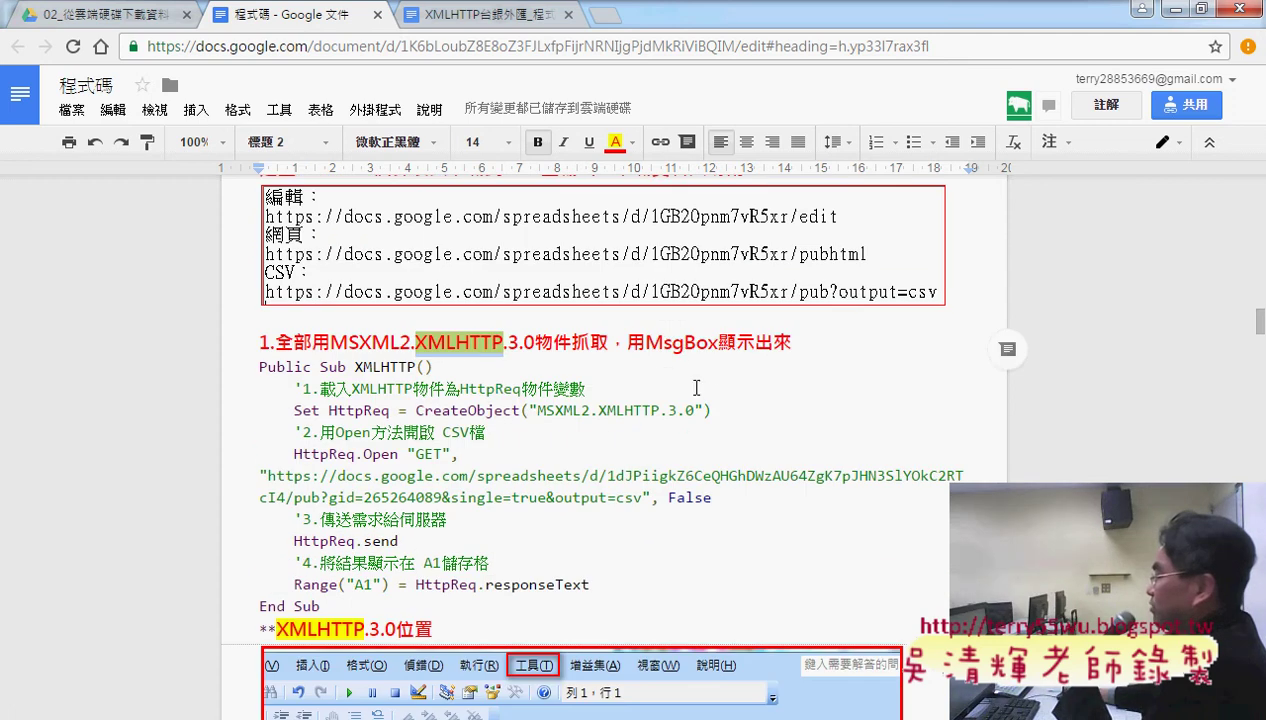
{"action": "left_click_drag", "start_coordinate": [654, 343], "coordinate": [714, 343]}
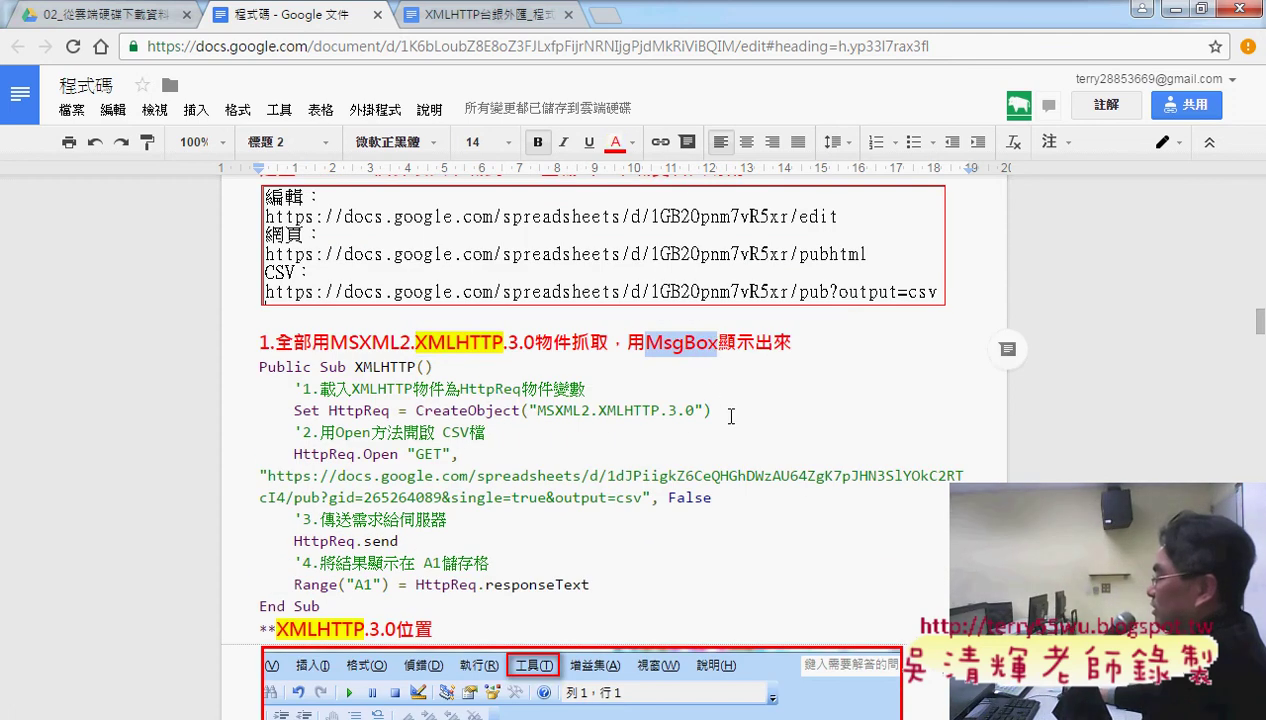
{"action": "scroll", "coordinate": [596, 444], "scroll_direction": "down", "scroll_amount": 2}
{"action": "scroll", "coordinate": [644, 381], "scroll_direction": "up", "scroll_amount": 2}
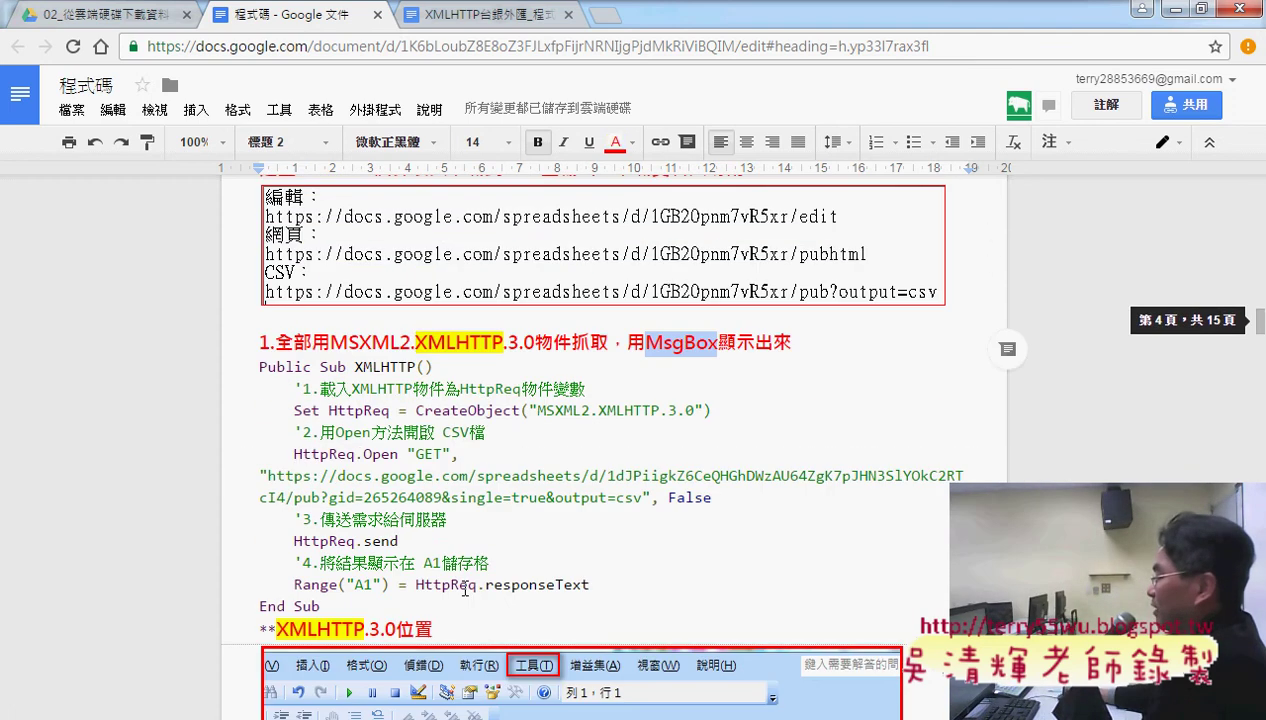
{"action": "left_click_drag", "start_coordinate": [415, 584], "coordinate": [590, 584]}
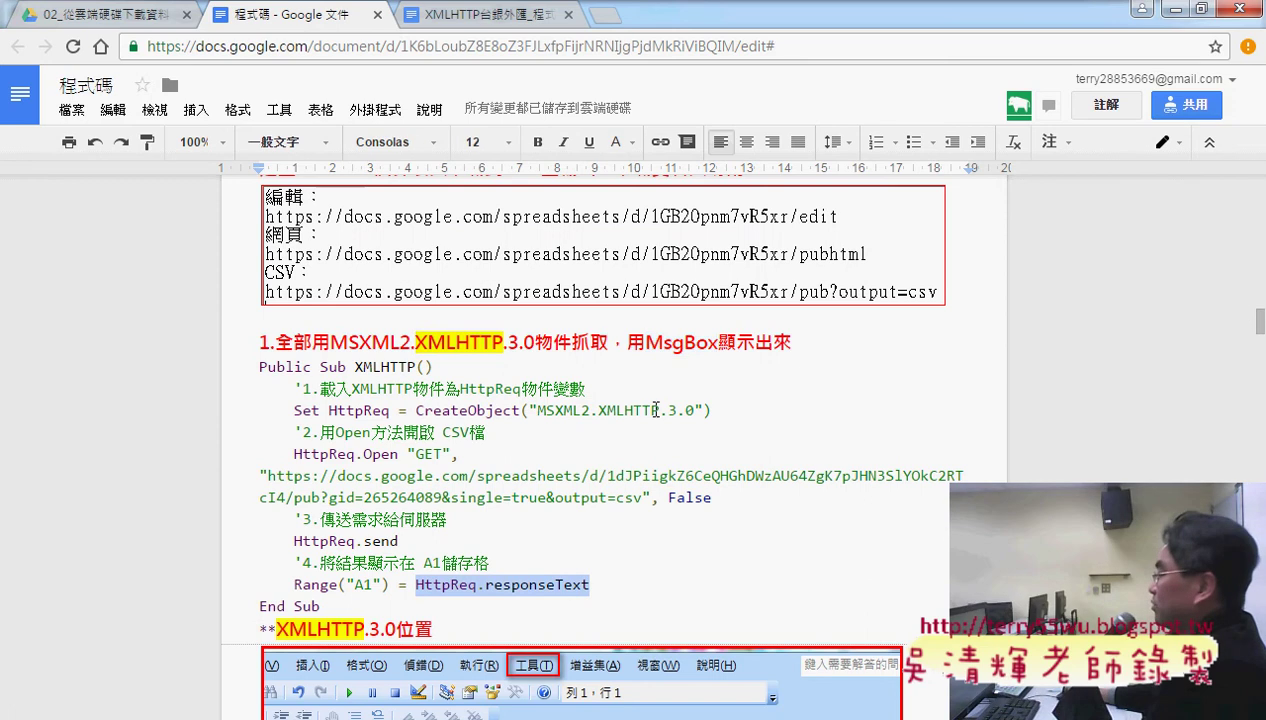
{"action": "scroll", "coordinate": [642, 460], "scroll_direction": "down", "scroll_amount": 2}
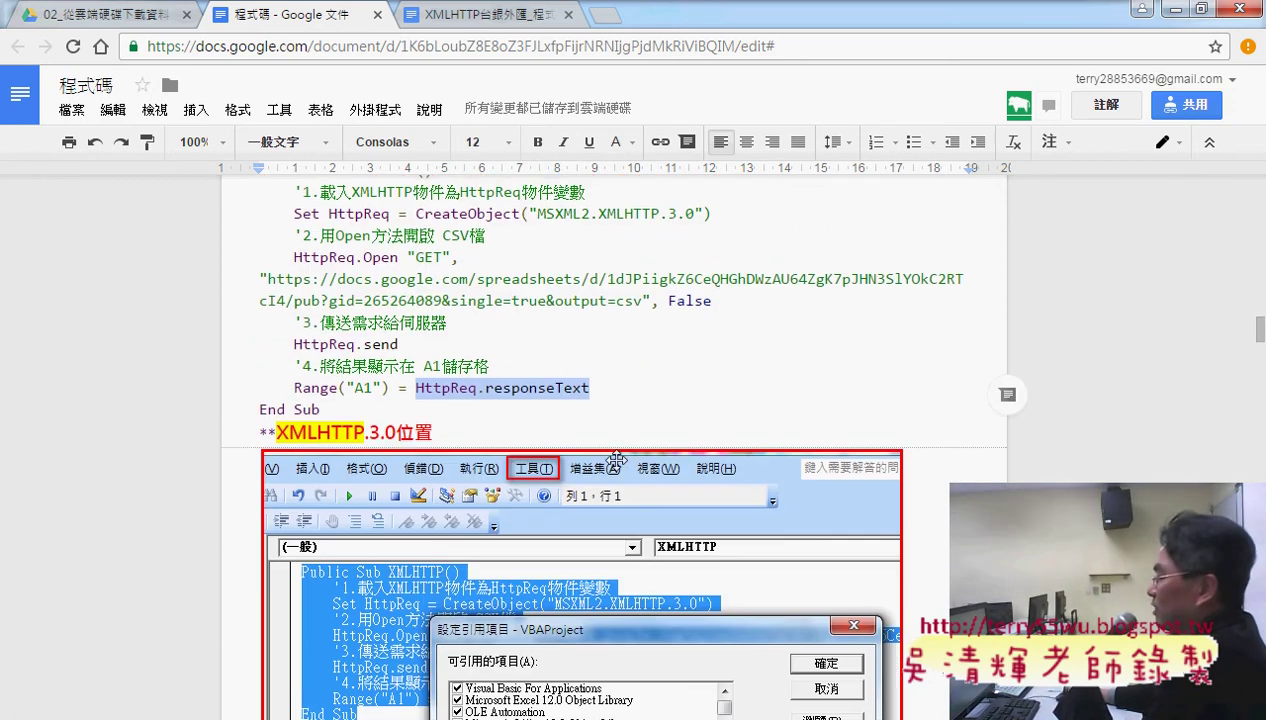
{"action": "left_click_drag", "start_coordinate": [294, 386], "coordinate": [408, 384]}
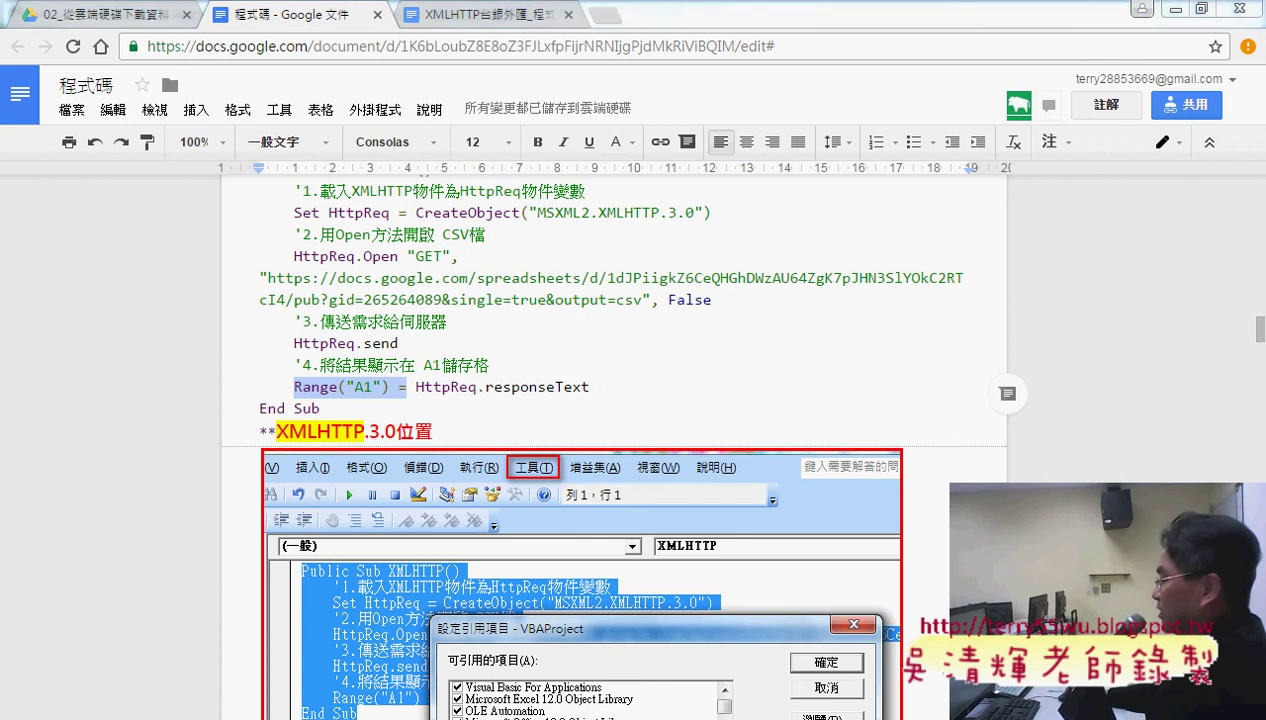
Step: Add a new blank worksheet 工作表1 to the 問題06 workbook
{"action": "left_click", "coordinate": [365, 665]}
{"action": "key", "text": "ctrl+a"}
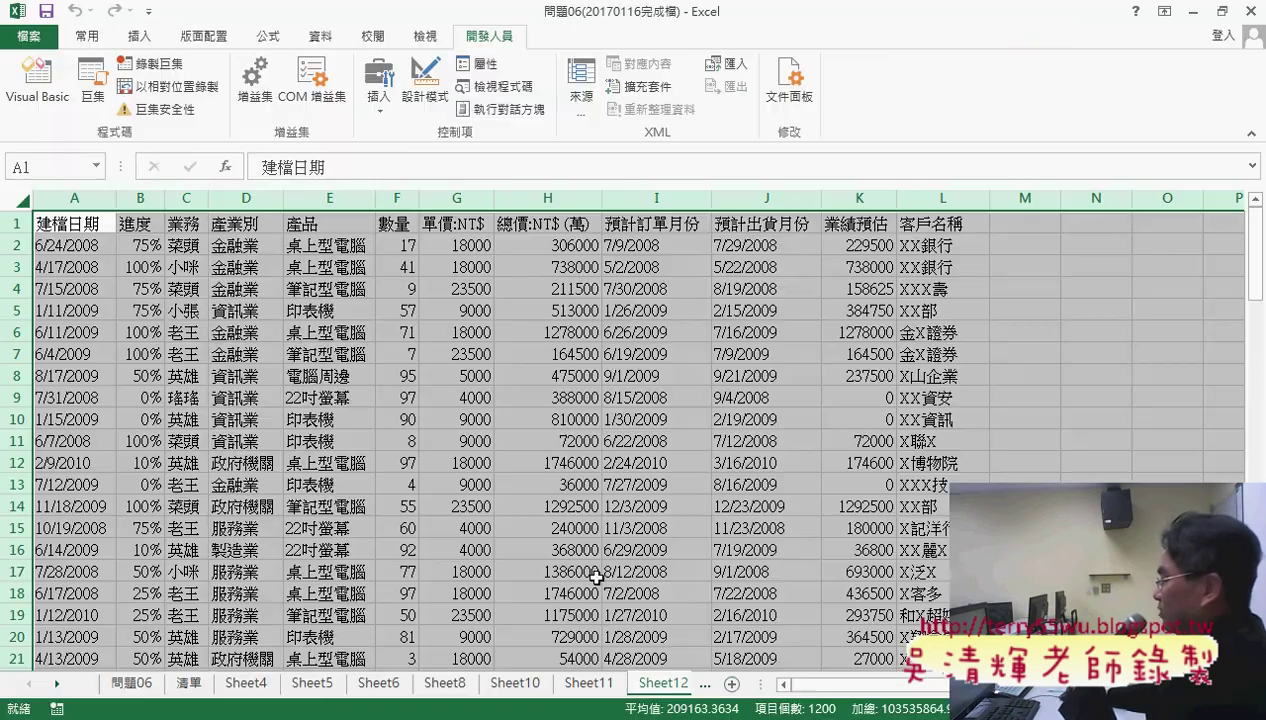
{"action": "left_click", "coordinate": [705, 684]}
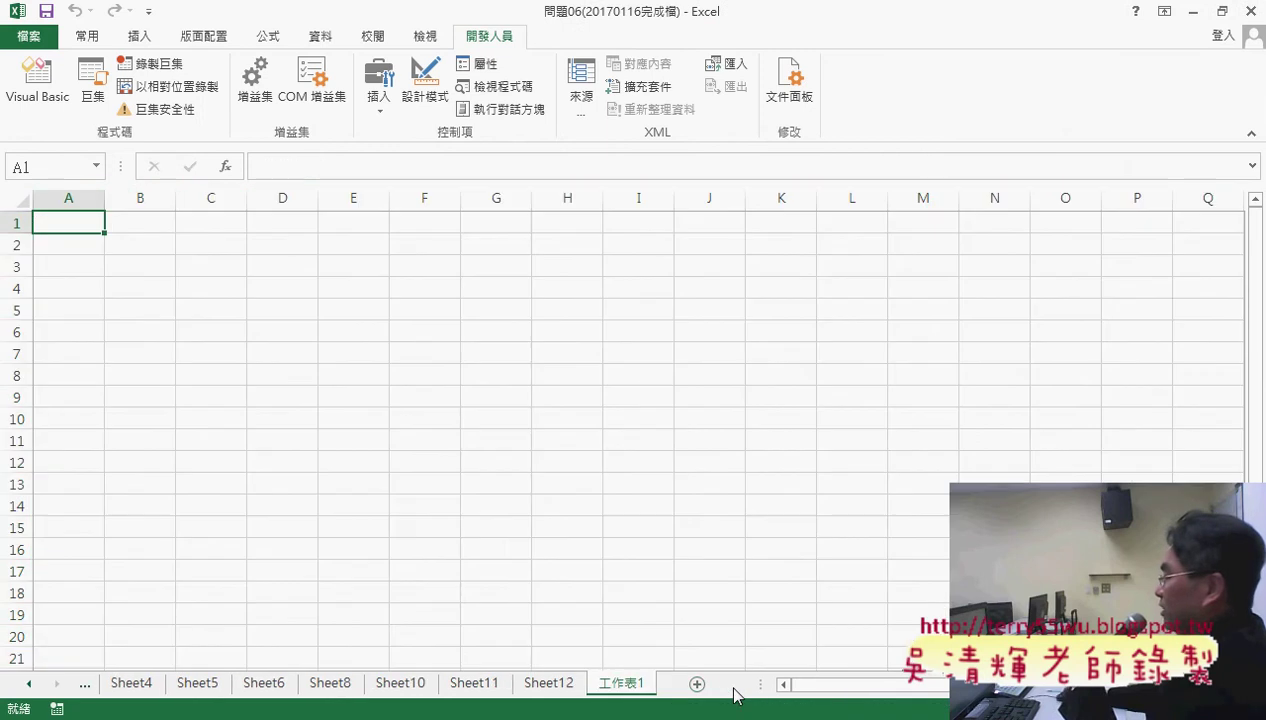
Step: Merge cells A1:P20 into one cell aligned top and left
{"action": "mouse_move", "coordinate": [64, 230]}
{"action": "left_mouse_down"}
{"action": "mouse_move", "coordinate": [640, 471]}
{"action": "mouse_move", "coordinate": [1137, 637]}
{"action": "left_mouse_up"}
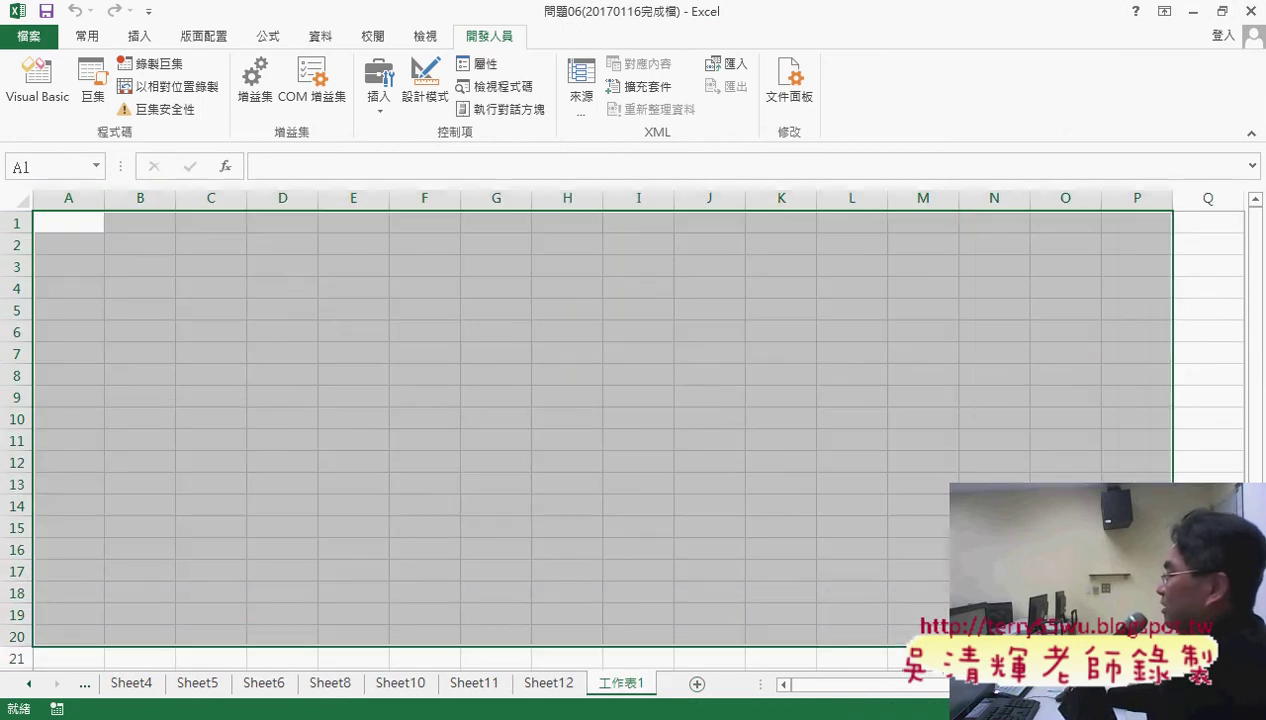
{"action": "left_click", "coordinate": [92, 37]}
{"action": "left_click", "coordinate": [498, 101]}
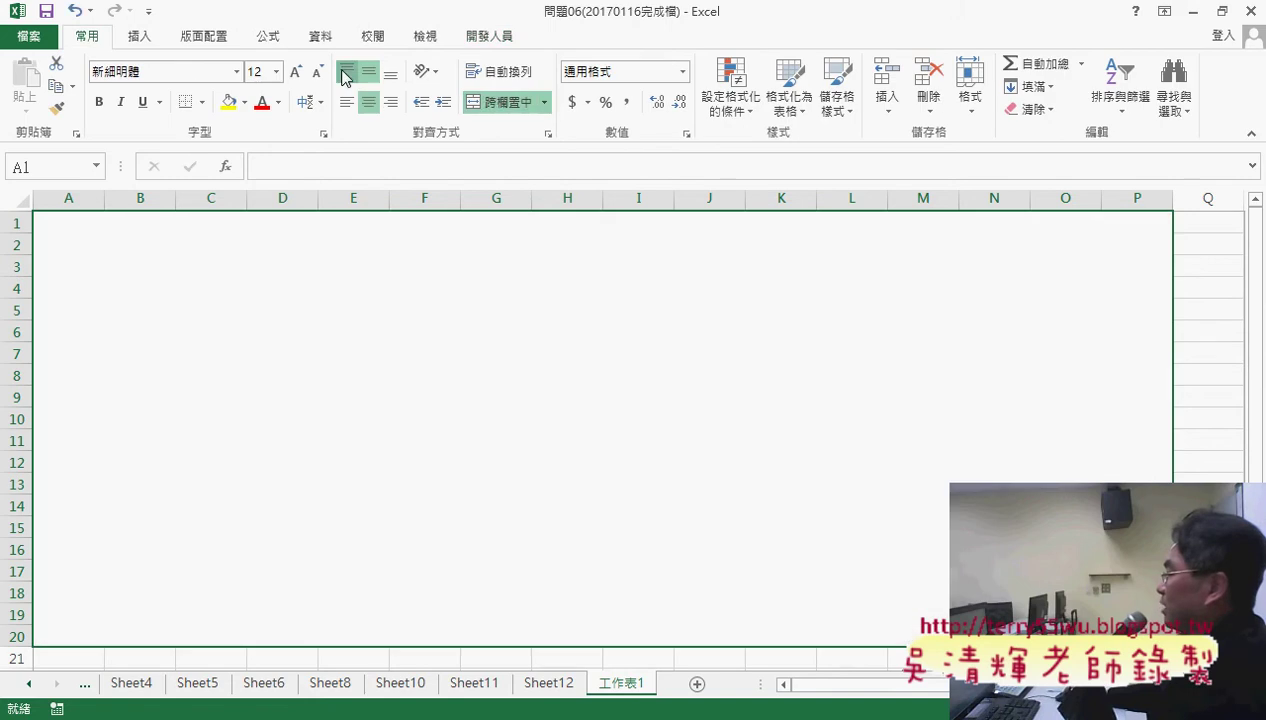
{"action": "left_click", "coordinate": [345, 77]}
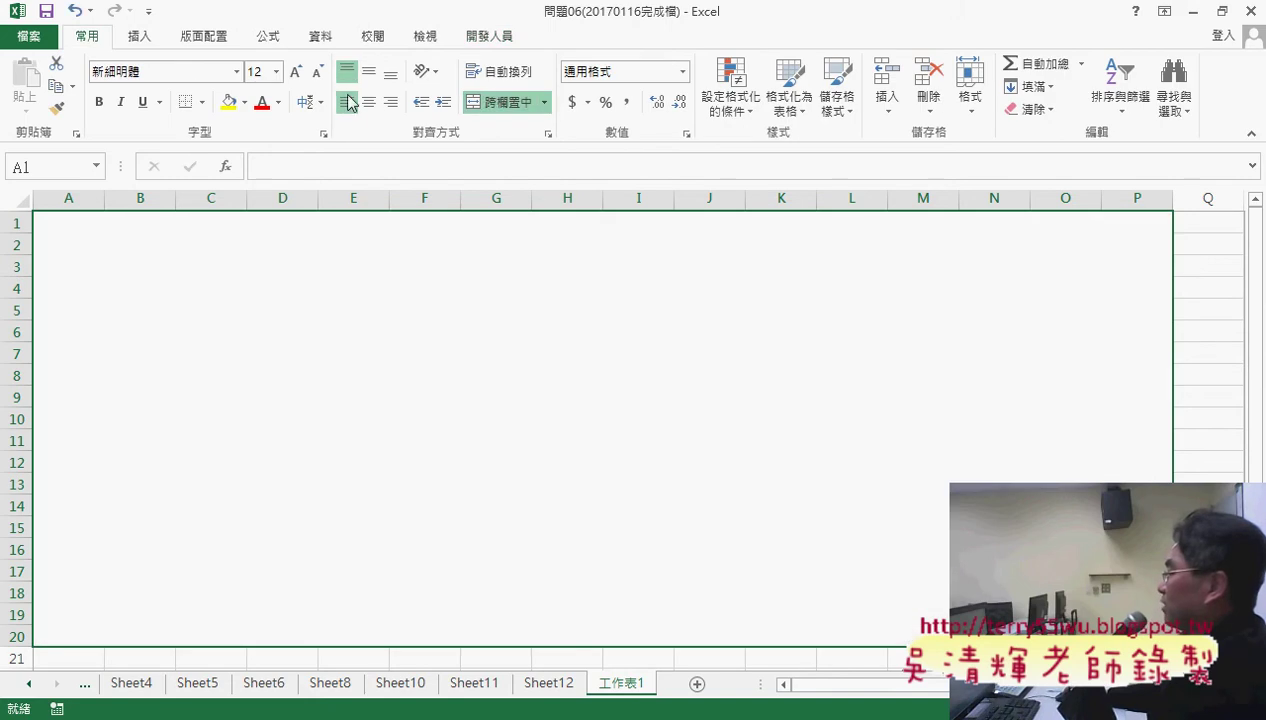
{"action": "left_click", "coordinate": [347, 102]}
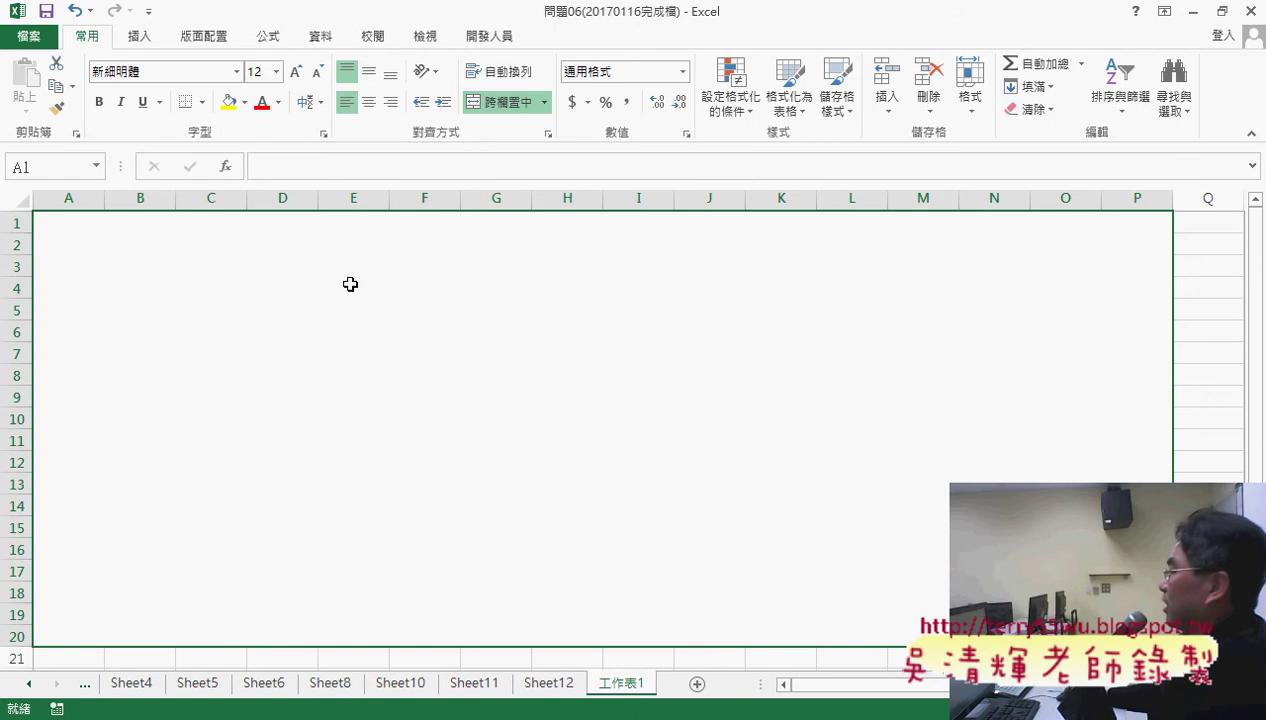
Step: Open the Visual Basic editor beside the sheet and run the XMLHTTP Sub in Module4
{"action": "left_click", "coordinate": [490, 36]}
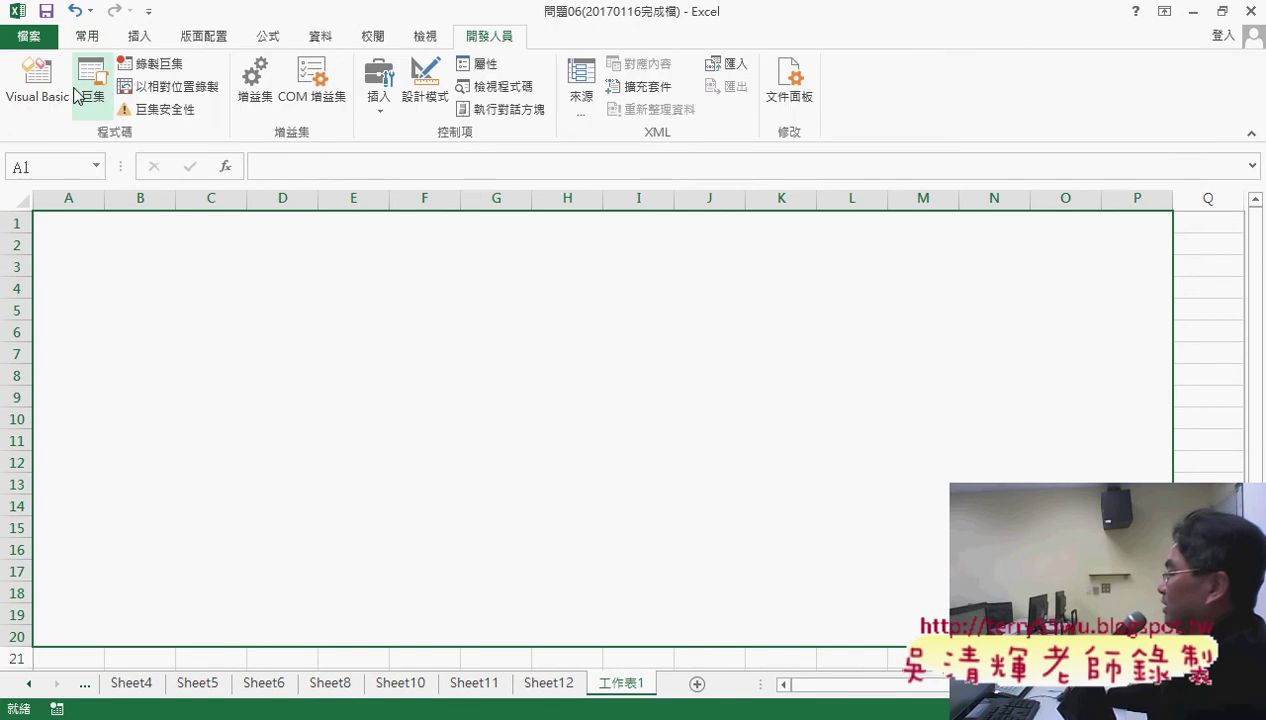
{"action": "left_click", "coordinate": [34, 82]}
{"action": "double_click", "coordinate": [362, 16]}
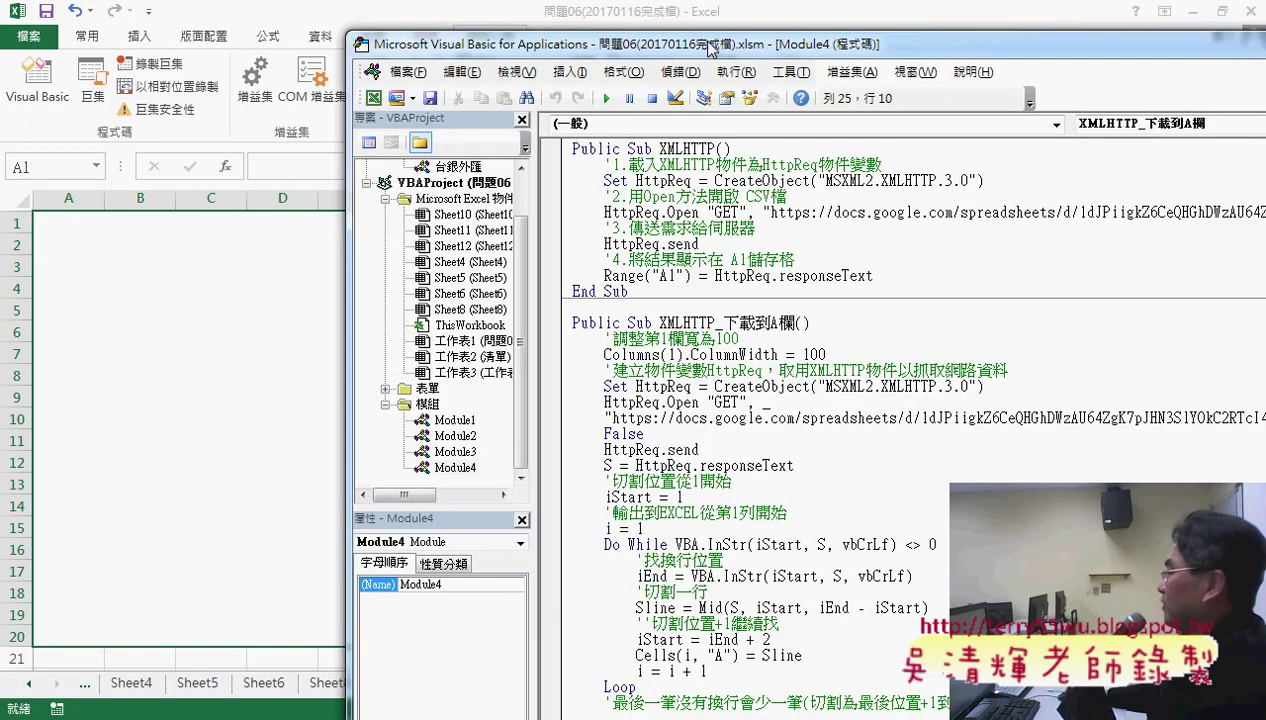
{"action": "left_click_drag", "start_coordinate": [628, 292], "coordinate": [562, 150]}
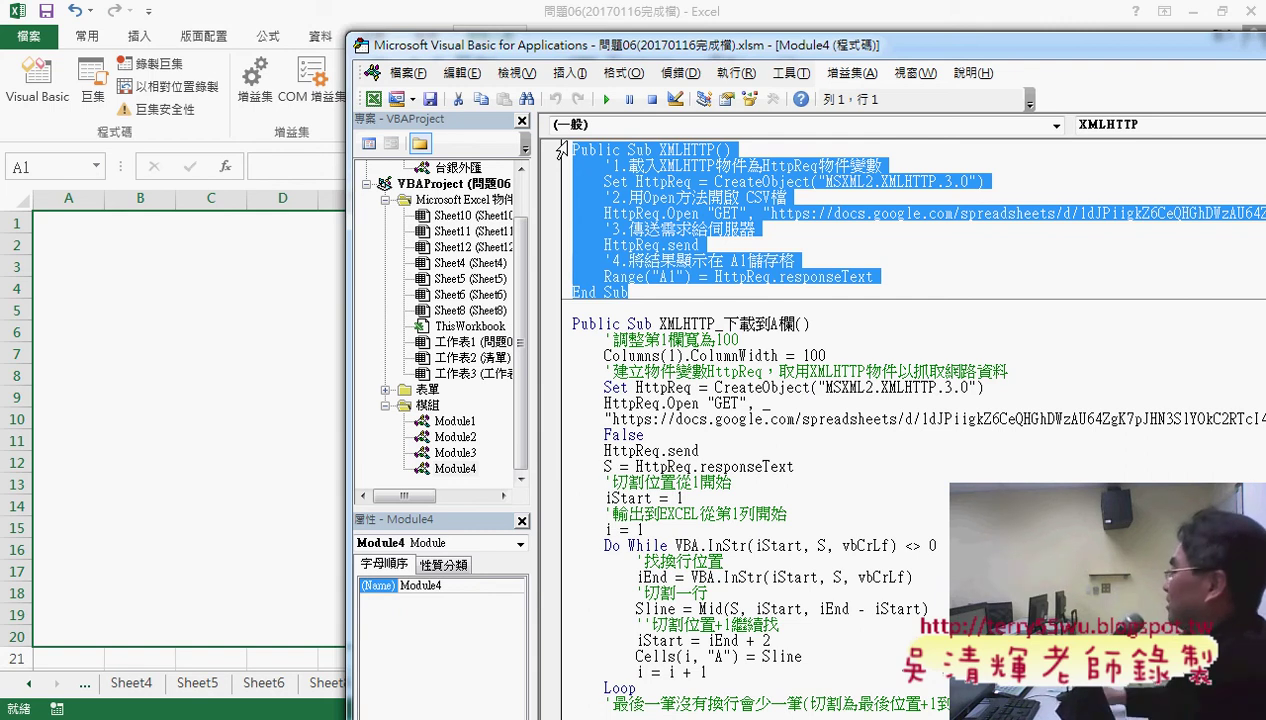
{"action": "left_click", "coordinate": [832, 218]}
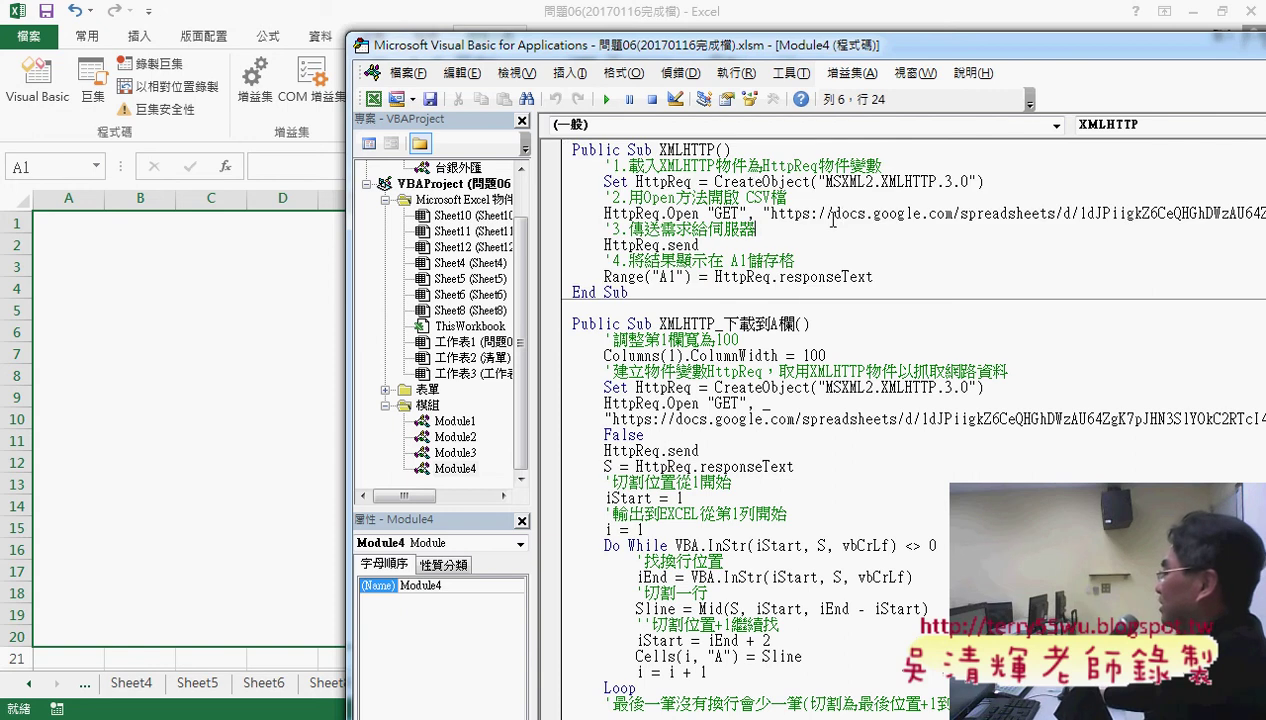
{"action": "left_click", "coordinate": [832, 213]}
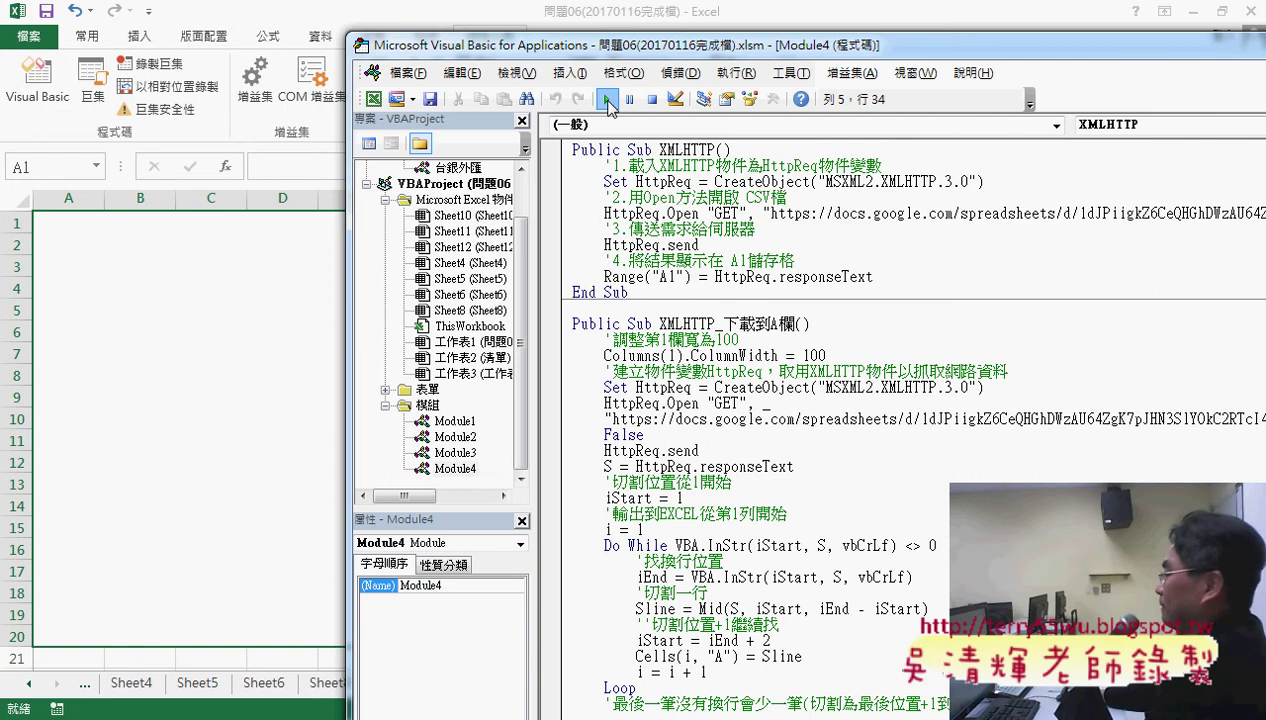
{"action": "left_click", "coordinate": [607, 100]}
Step: Let the CSV rows fill 工作表1, then switch back to the Google Docs notes
{"action": "key", "text": "alt+F11"}
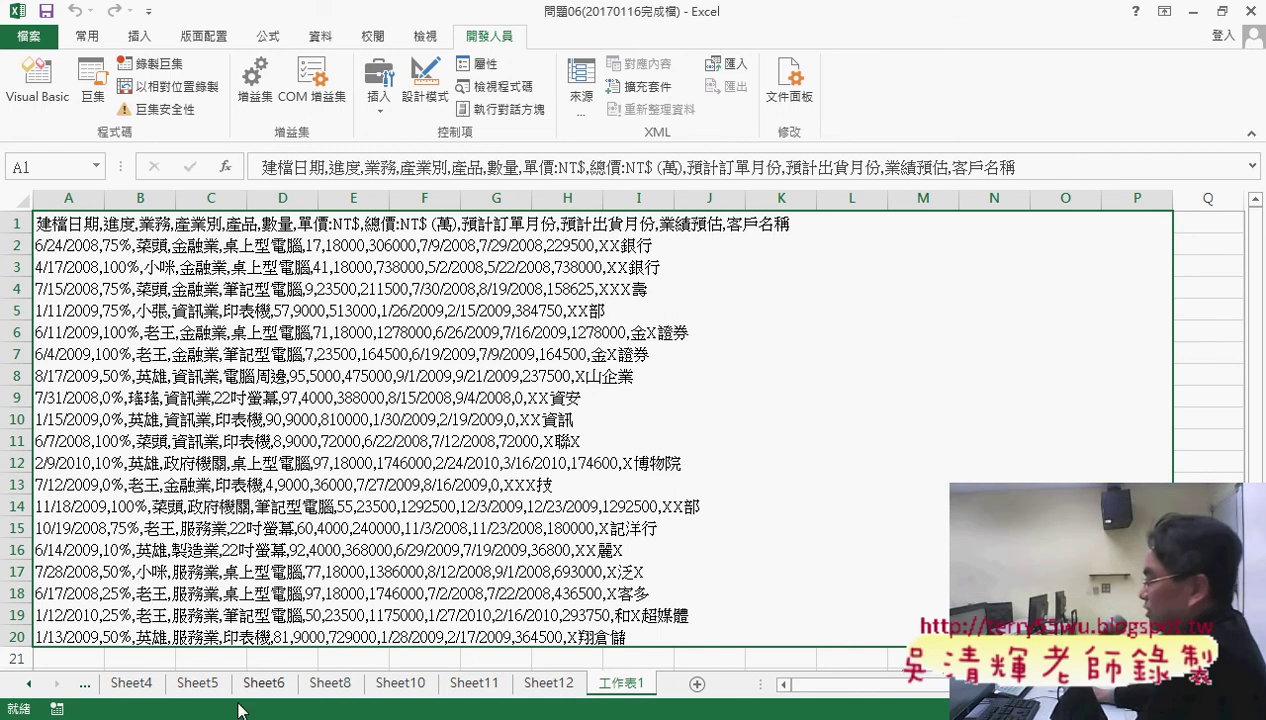
{"action": "key", "text": "alt+Tab"}
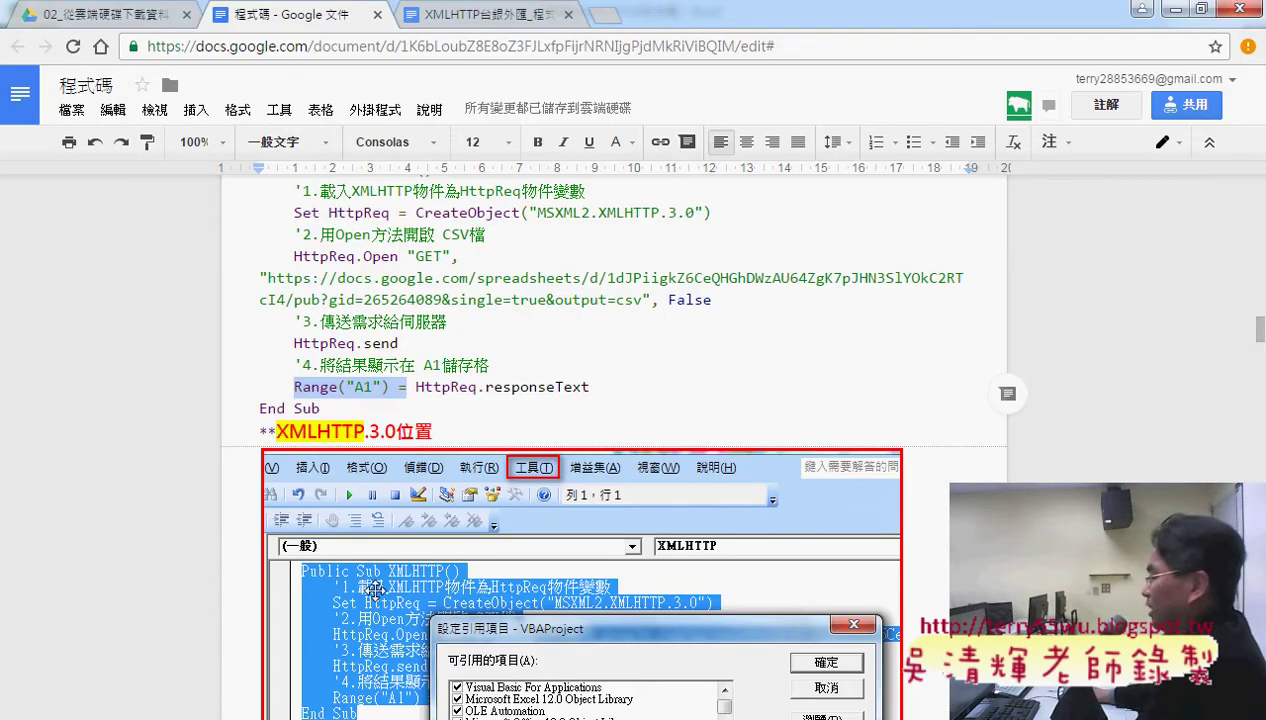
Step: Scroll through the Paste Special notes in Google Docs, then bring the 問題06 workbook forward
{"action": "scroll", "coordinate": [410, 522], "scroll_direction": "down", "scroll_amount": 3}
{"action": "scroll", "coordinate": [440, 520], "scroll_direction": "down", "scroll_amount": 3}
{"action": "scroll", "coordinate": [440, 520], "scroll_direction": "down", "scroll_amount": 2}
{"action": "scroll", "coordinate": [440, 520], "scroll_direction": "down", "scroll_amount": 1}
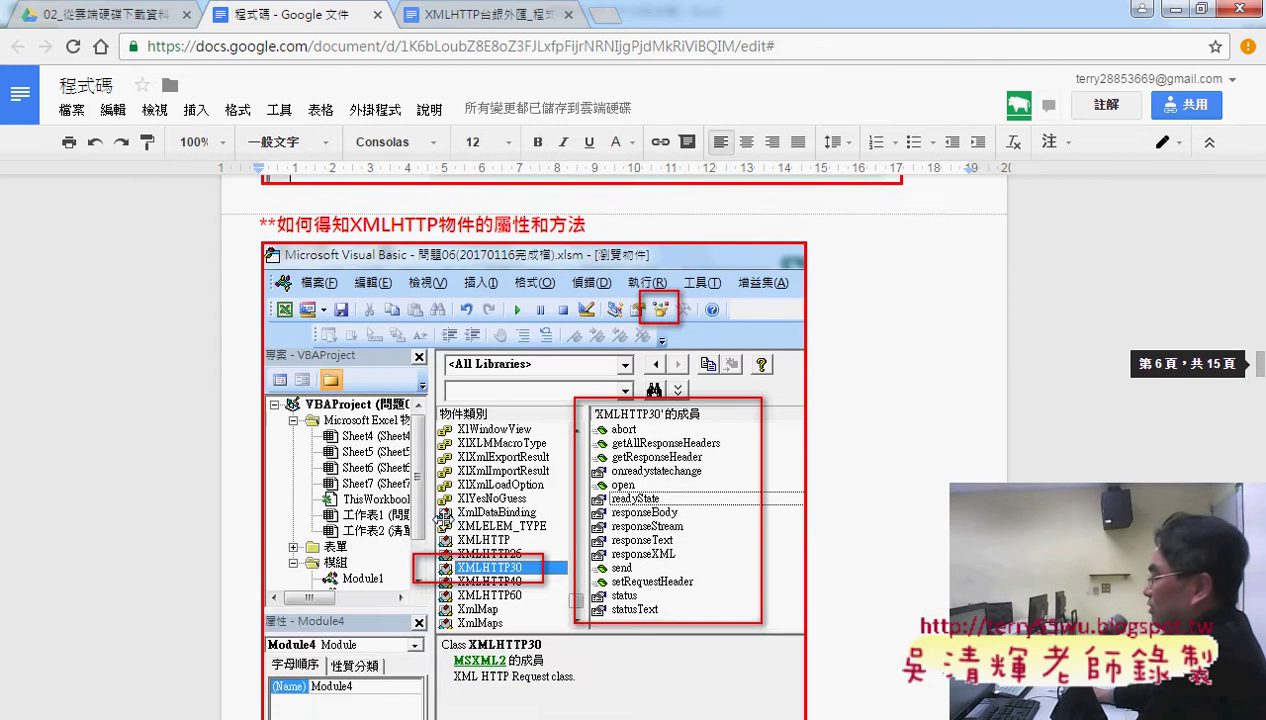
{"action": "scroll", "coordinate": [440, 520], "scroll_direction": "up", "scroll_amount": 1}
{"action": "scroll", "coordinate": [440, 520], "scroll_direction": "up", "scroll_amount": 2}
{"action": "scroll", "coordinate": [440, 520], "scroll_direction": "up", "scroll_amount": 3}
{"action": "scroll", "coordinate": [440, 520], "scroll_direction": "up", "scroll_amount": 3}
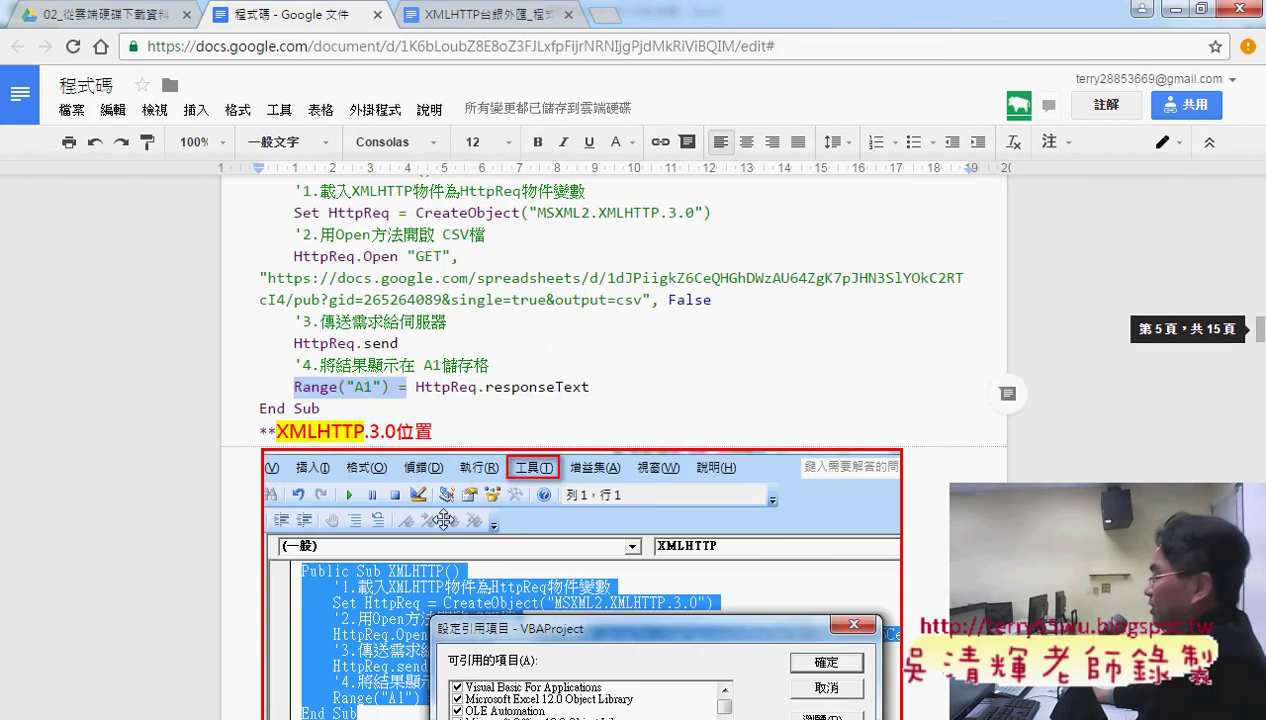
{"action": "scroll", "coordinate": [600, 400], "scroll_direction": "down", "scroll_amount": 1}
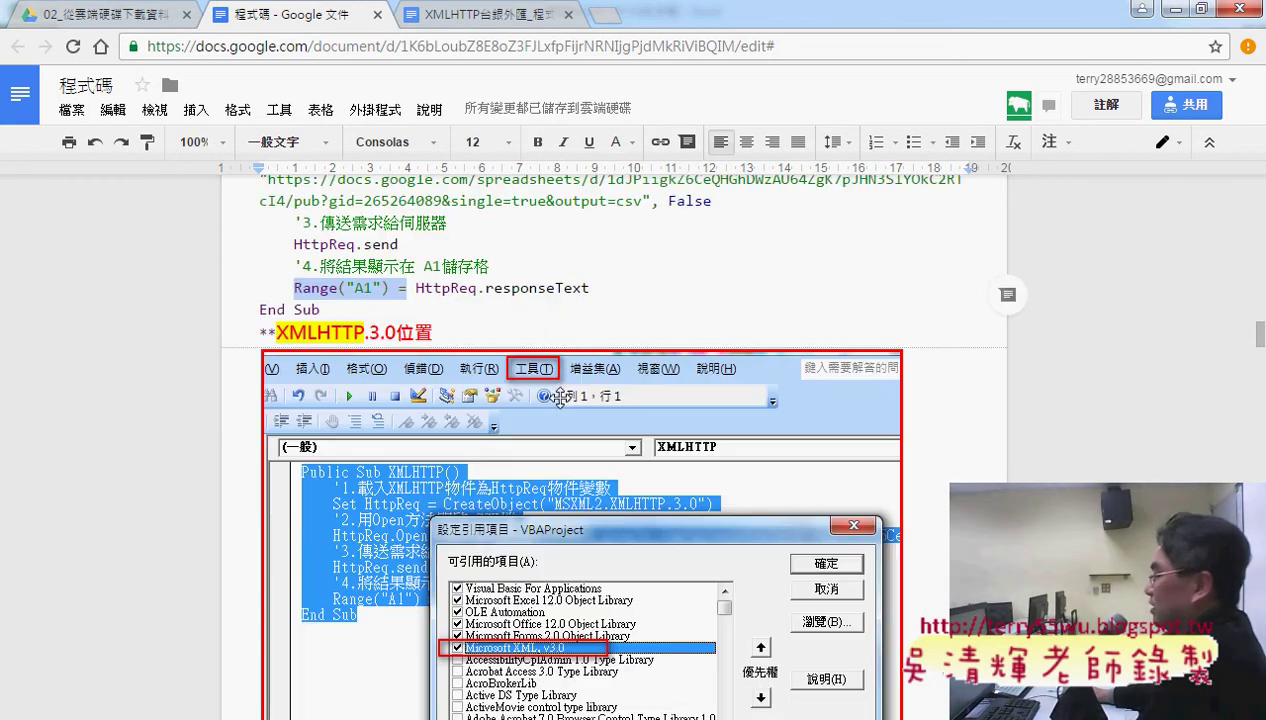
{"action": "scroll", "coordinate": [560, 396], "scroll_direction": "down", "scroll_amount": 3}
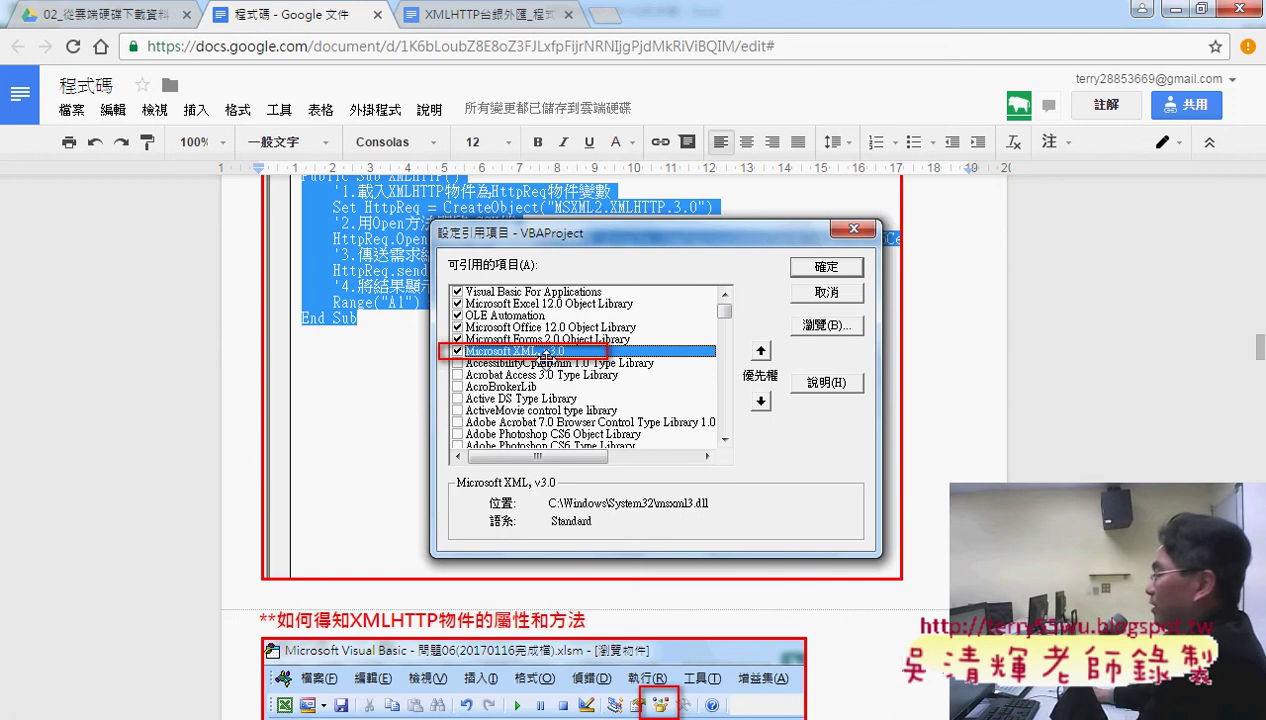
{"action": "scroll", "coordinate": [548, 360], "scroll_direction": "up", "scroll_amount": 2}
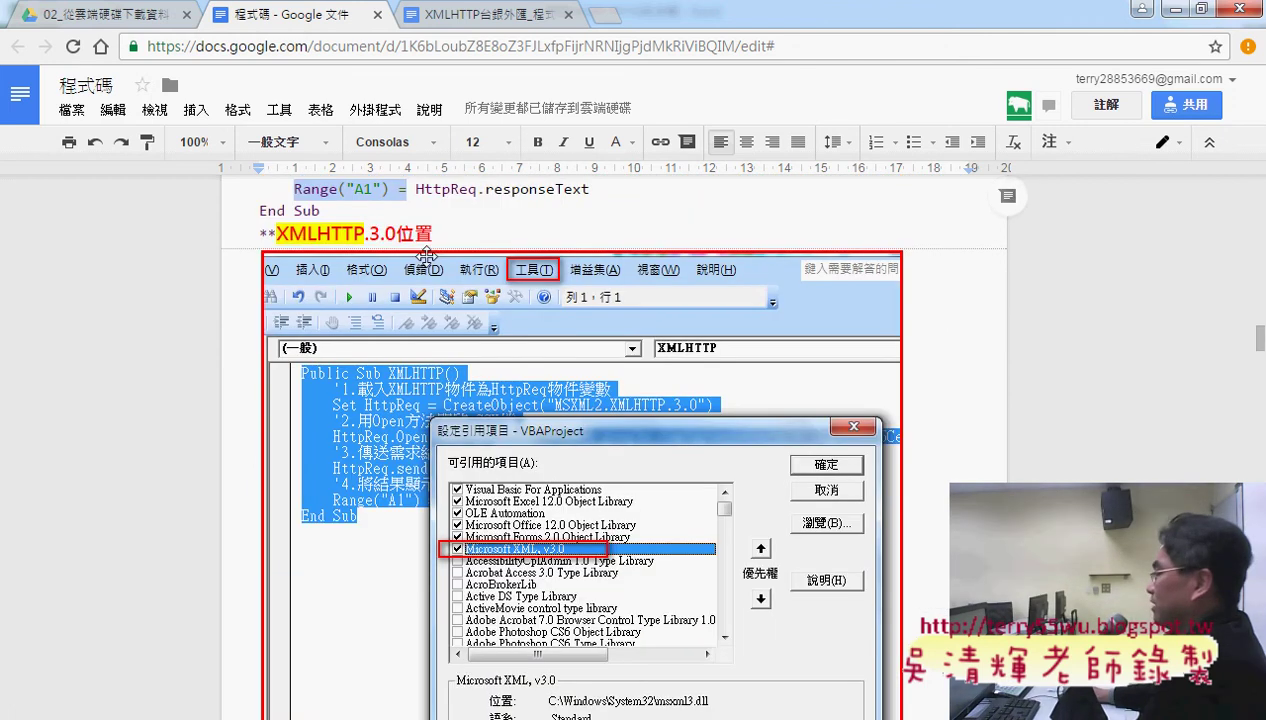
{"action": "scroll", "coordinate": [660, 485], "scroll_direction": "down", "scroll_amount": 2}
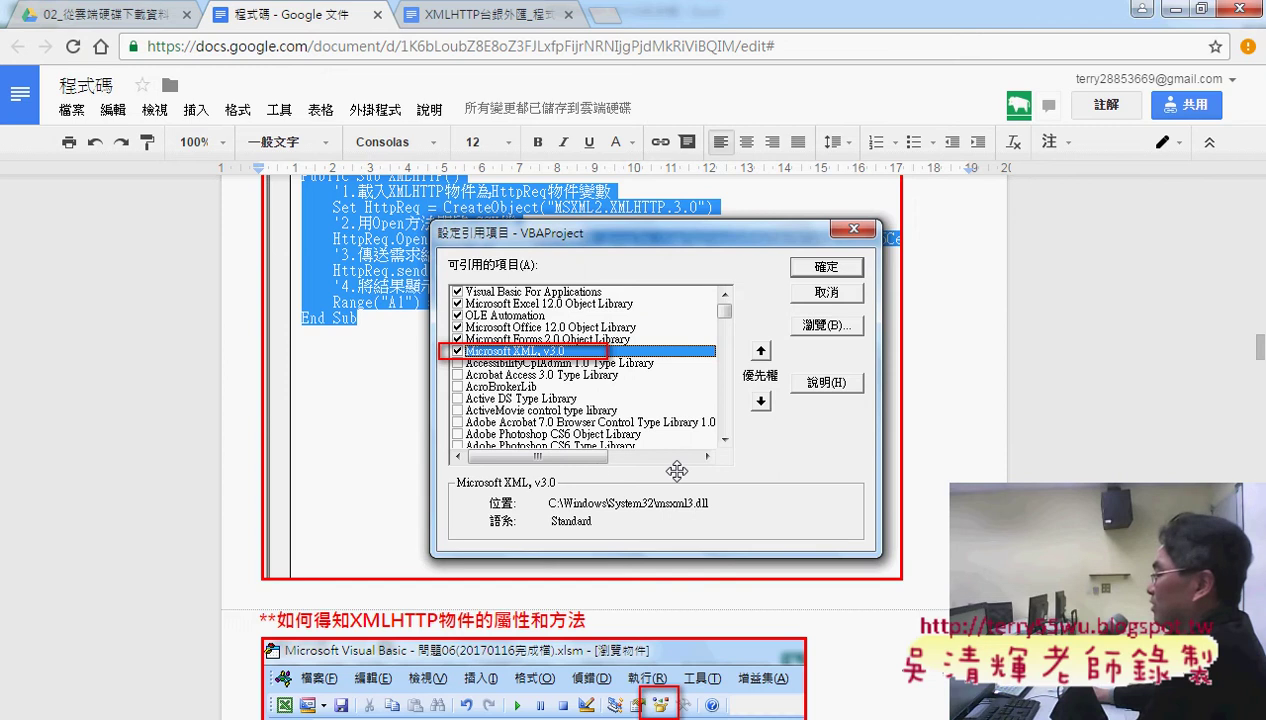
{"action": "scroll", "coordinate": [677, 471], "scroll_direction": "down", "scroll_amount": 3}
{"action": "scroll", "coordinate": [750, 480], "scroll_direction": "down", "scroll_amount": 2}
{"action": "scroll", "coordinate": [850, 490], "scroll_direction": "down", "scroll_amount": 1}
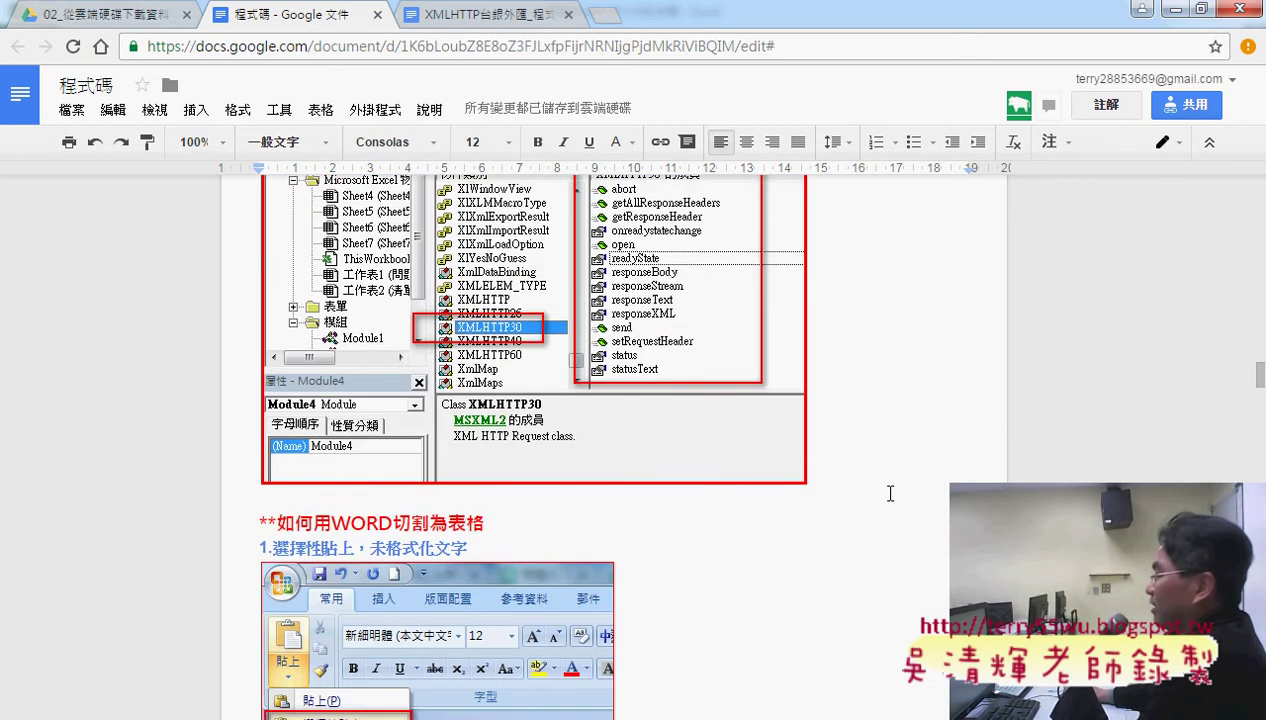
{"action": "scroll", "coordinate": [890, 493], "scroll_direction": "down", "scroll_amount": 2}
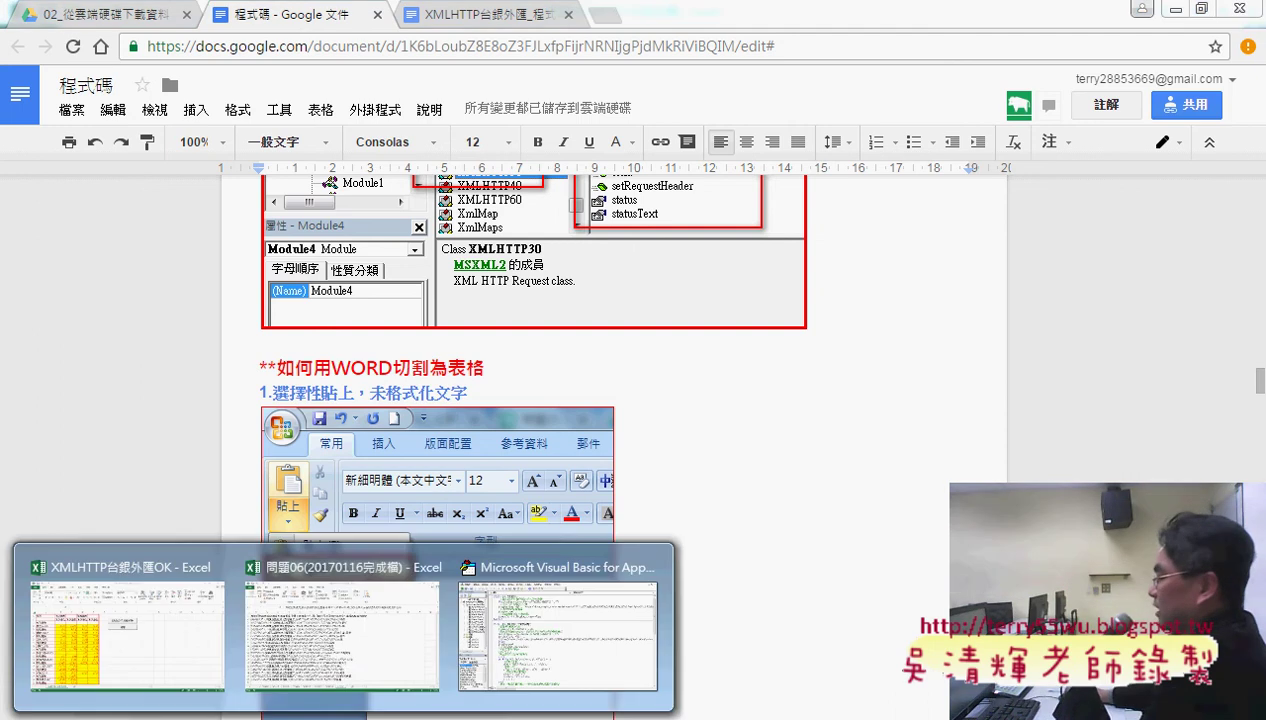
{"action": "left_click", "coordinate": [341, 652]}
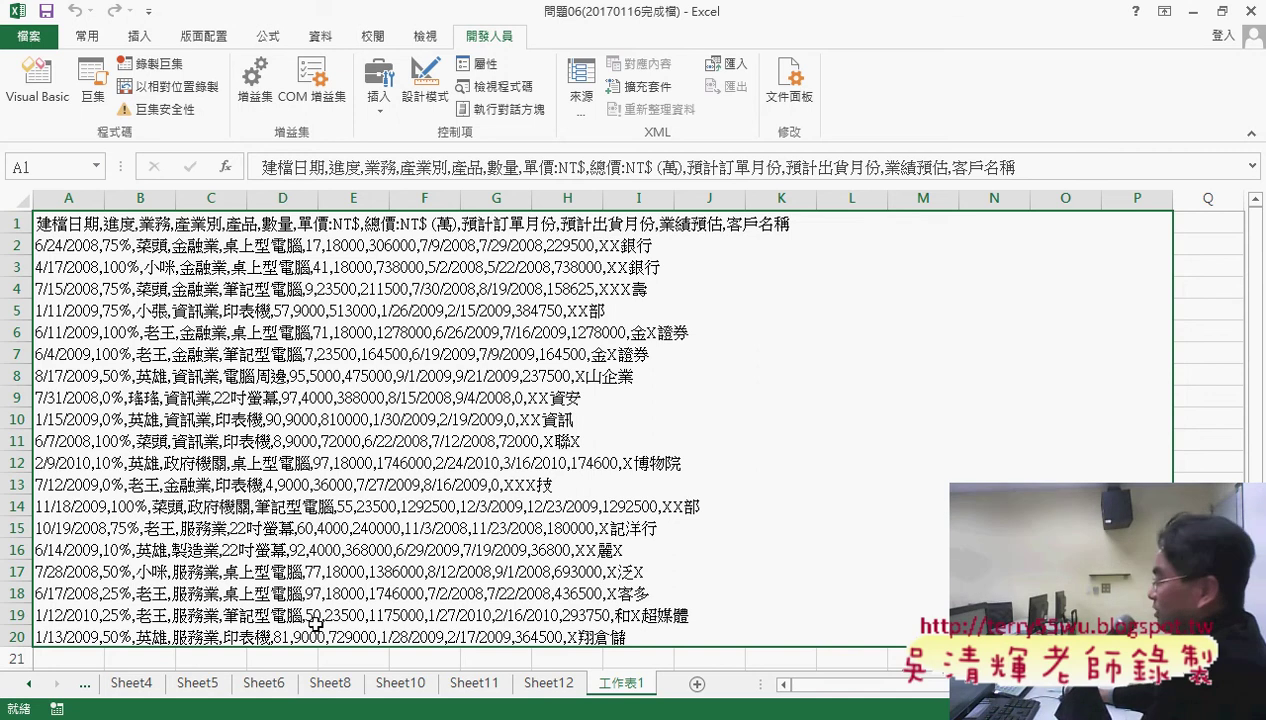
Step: Read the Text-to-Table notes in Google Docs, then return to Excel
{"action": "key", "text": "alt+Tab"}
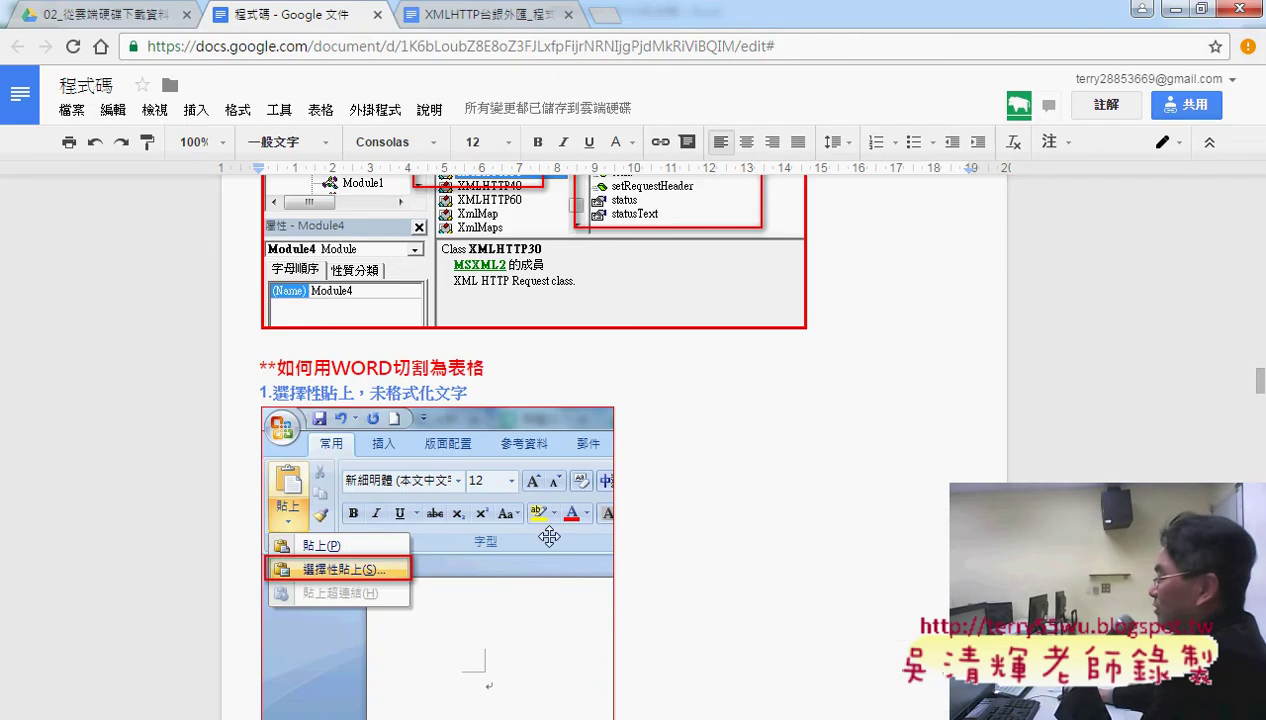
{"action": "scroll", "coordinate": [549, 537], "scroll_direction": "down", "scroll_amount": 3}
{"action": "scroll", "coordinate": [675, 412], "scroll_direction": "down", "scroll_amount": 3}
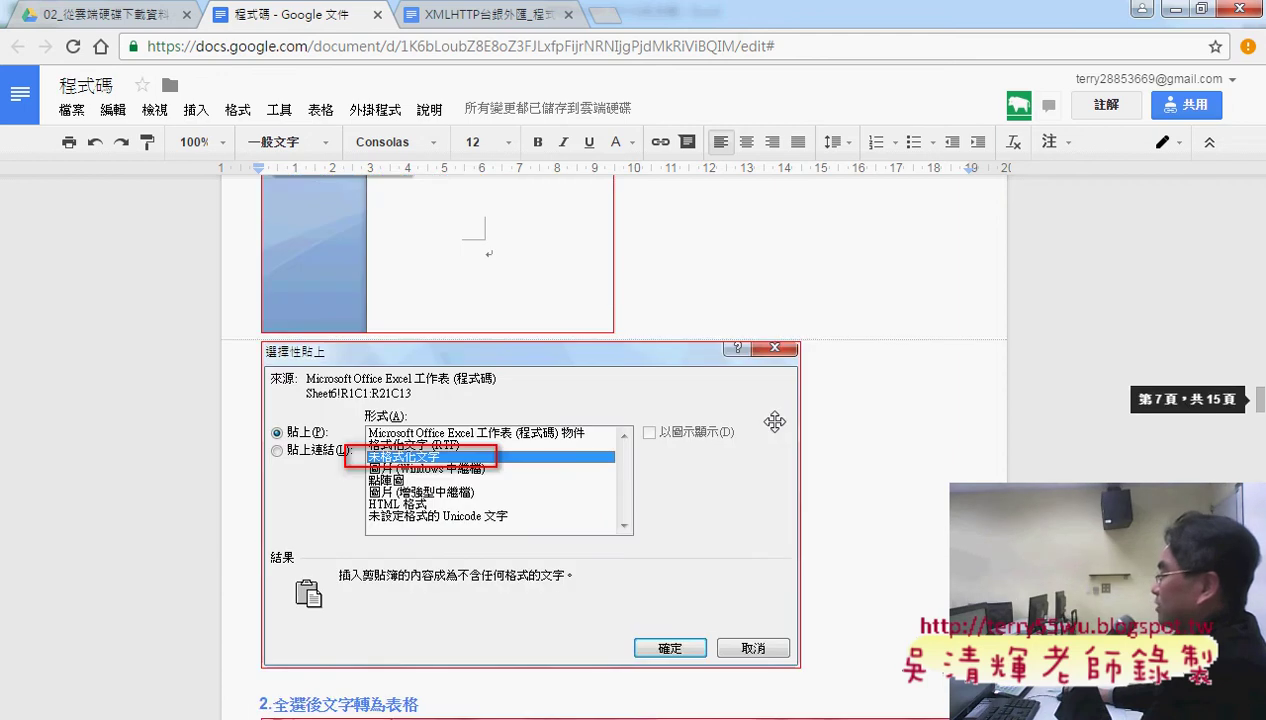
{"action": "scroll", "coordinate": [600, 350], "scroll_direction": "down", "scroll_amount": 3}
{"action": "scroll", "coordinate": [588, 457], "scroll_direction": "down", "scroll_amount": 2}
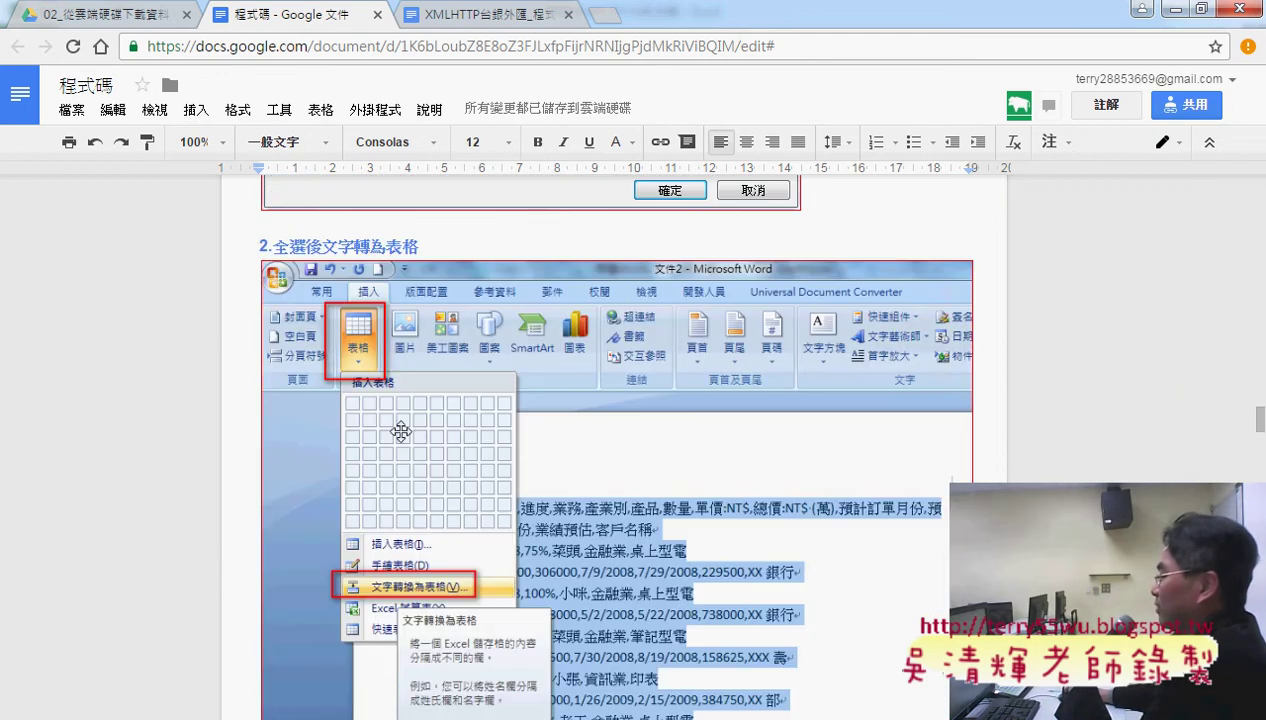
{"action": "scroll", "coordinate": [410, 509], "scroll_direction": "down", "scroll_amount": 1}
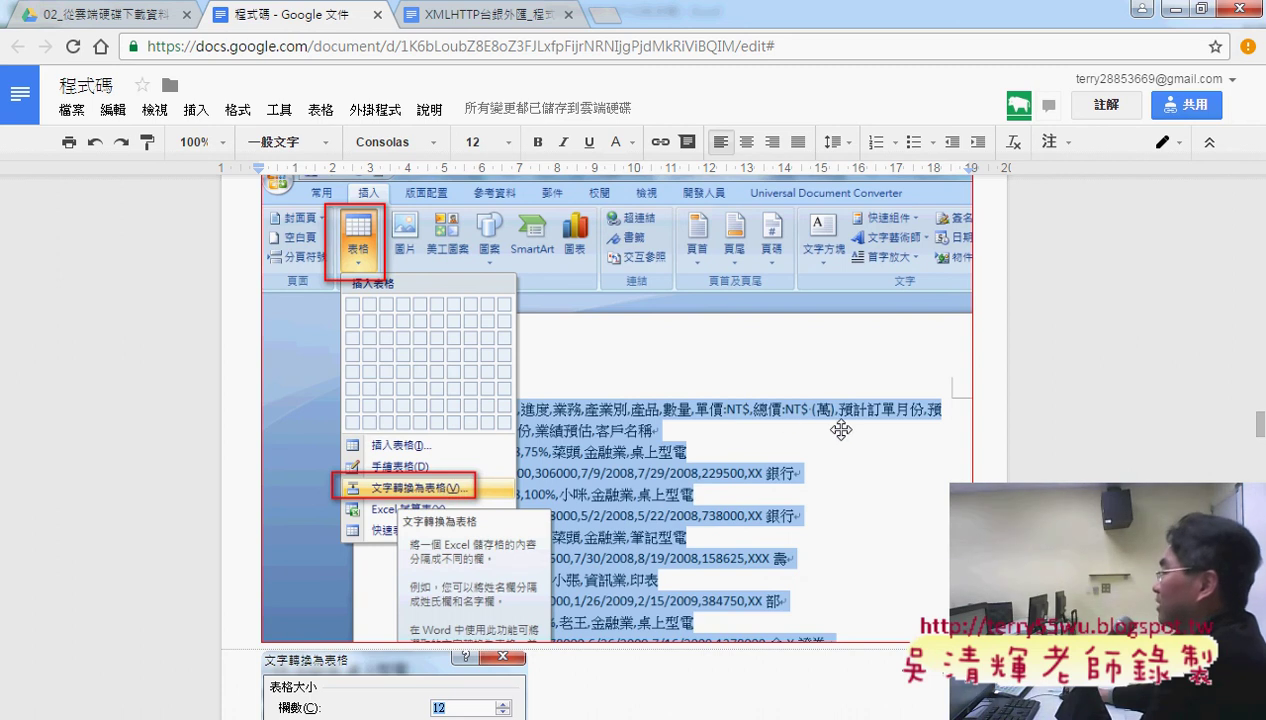
{"action": "scroll", "coordinate": [812, 484], "scroll_direction": "down", "scroll_amount": 3}
{"action": "scroll", "coordinate": [812, 484], "scroll_direction": "down", "scroll_amount": 3}
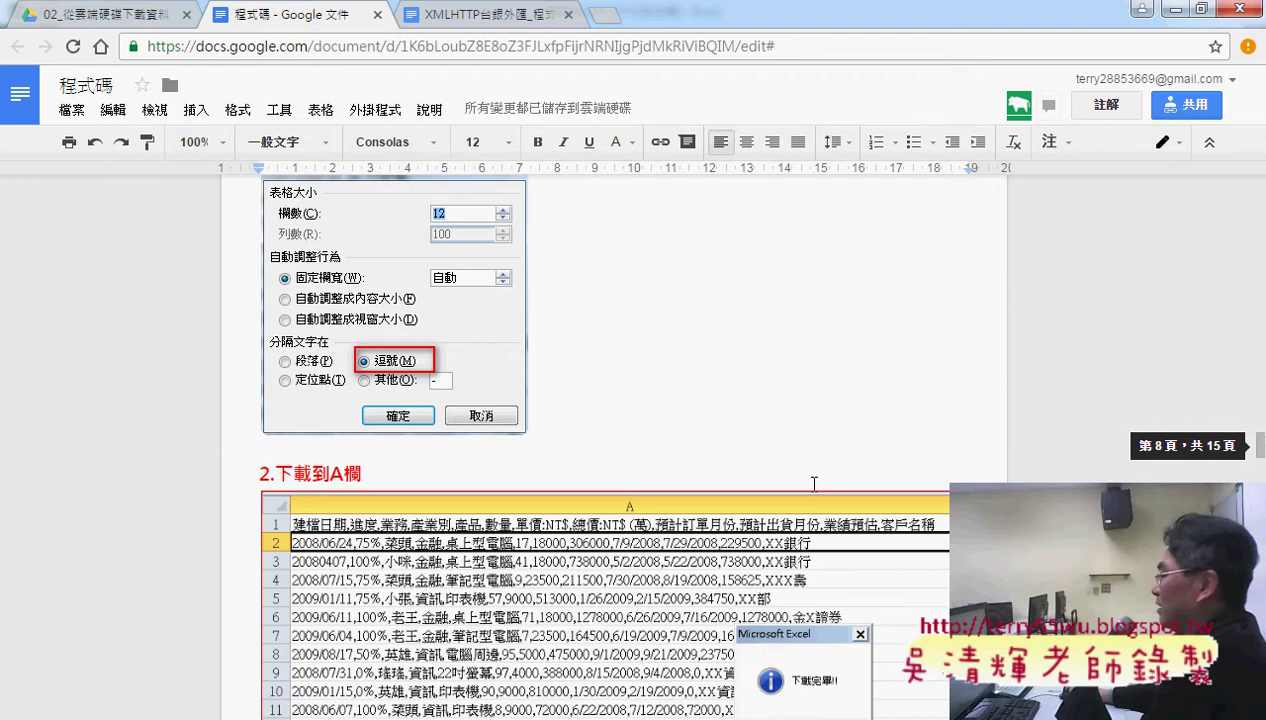
{"action": "scroll", "coordinate": [812, 484], "scroll_direction": "down", "scroll_amount": 1}
{"action": "scroll", "coordinate": [812, 484], "scroll_direction": "up", "scroll_amount": 1}
{"action": "scroll", "coordinate": [812, 484], "scroll_direction": "down", "scroll_amount": 2}
{"action": "scroll", "coordinate": [812, 484], "scroll_direction": "down", "scroll_amount": 1}
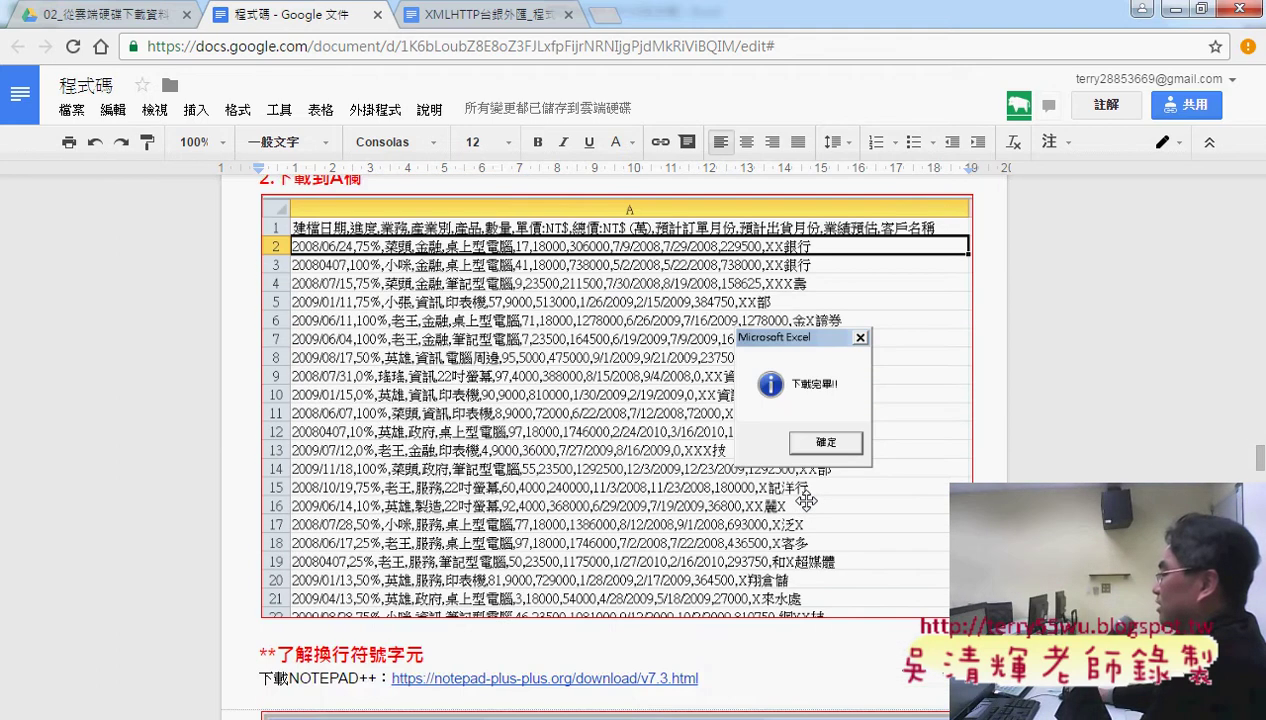
{"action": "scroll", "coordinate": [812, 484], "scroll_direction": "up", "scroll_amount": 3}
{"action": "scroll", "coordinate": [379, 376], "scroll_direction": "up", "scroll_amount": 3}
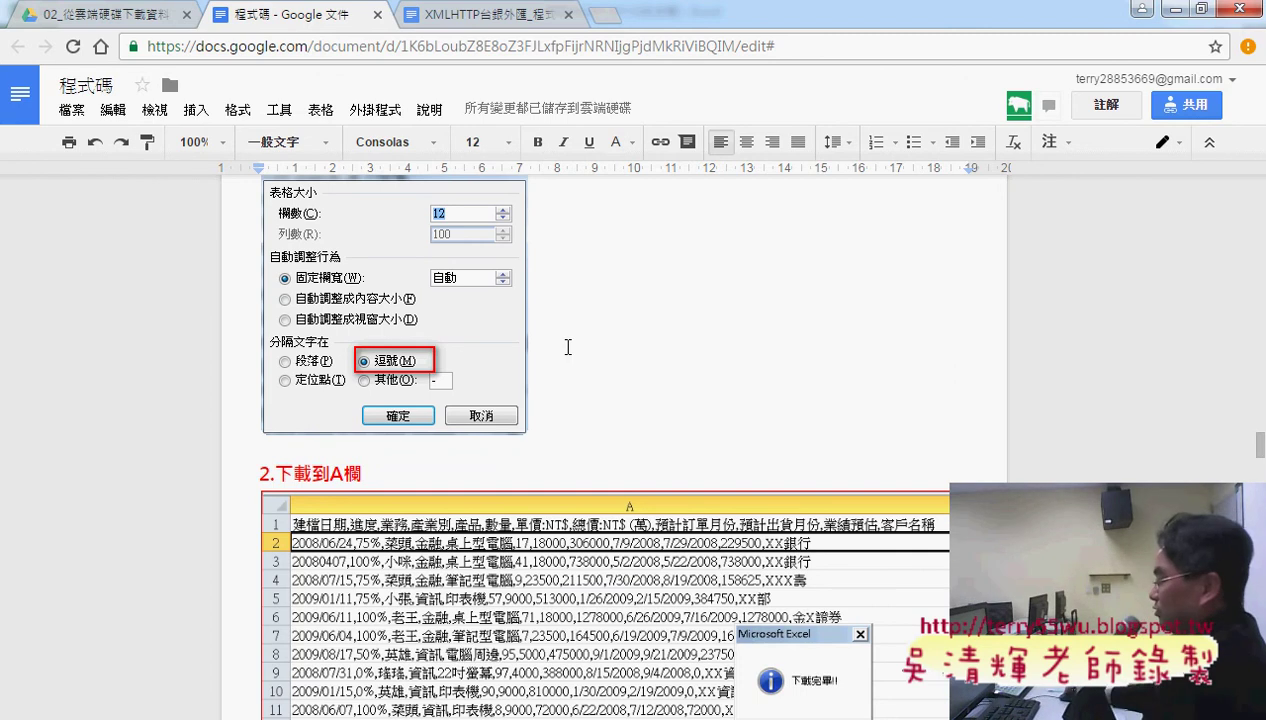
{"action": "key", "text": "alt+Tab"}
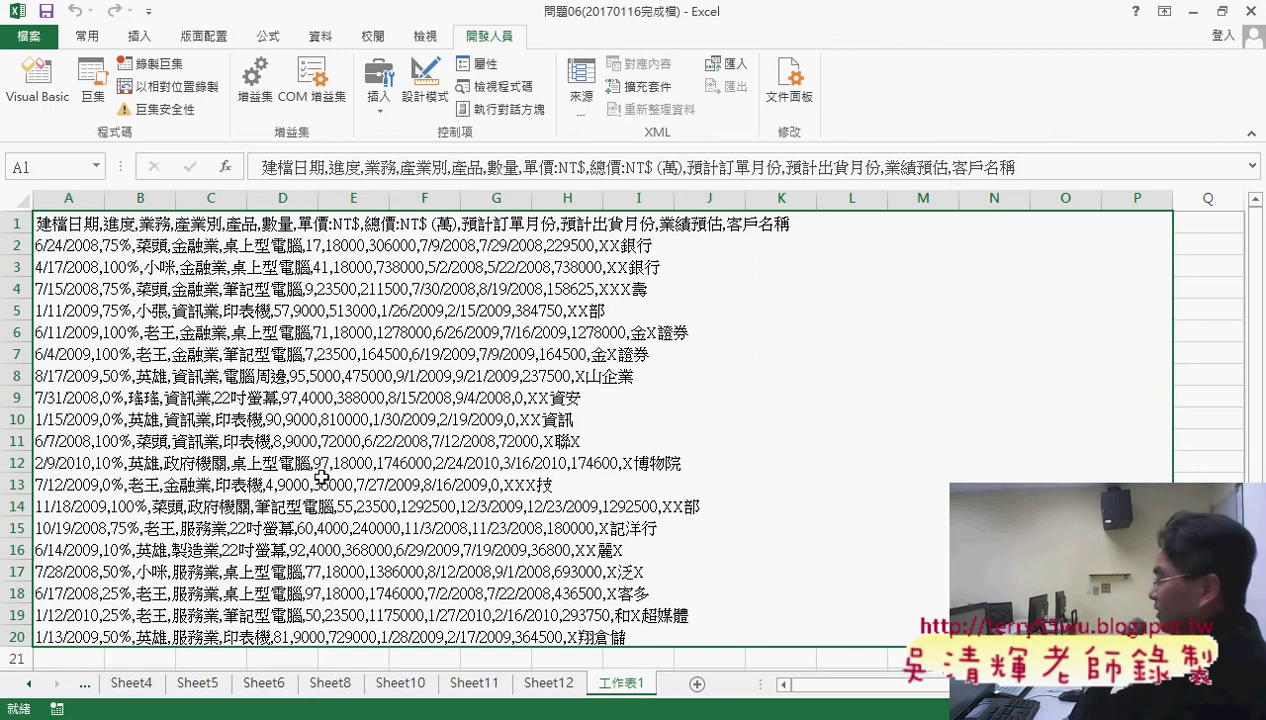
Step: Copy the sales rows in column A and start a blank Word 2013 document
{"action": "key", "text": "ctrl+c"}
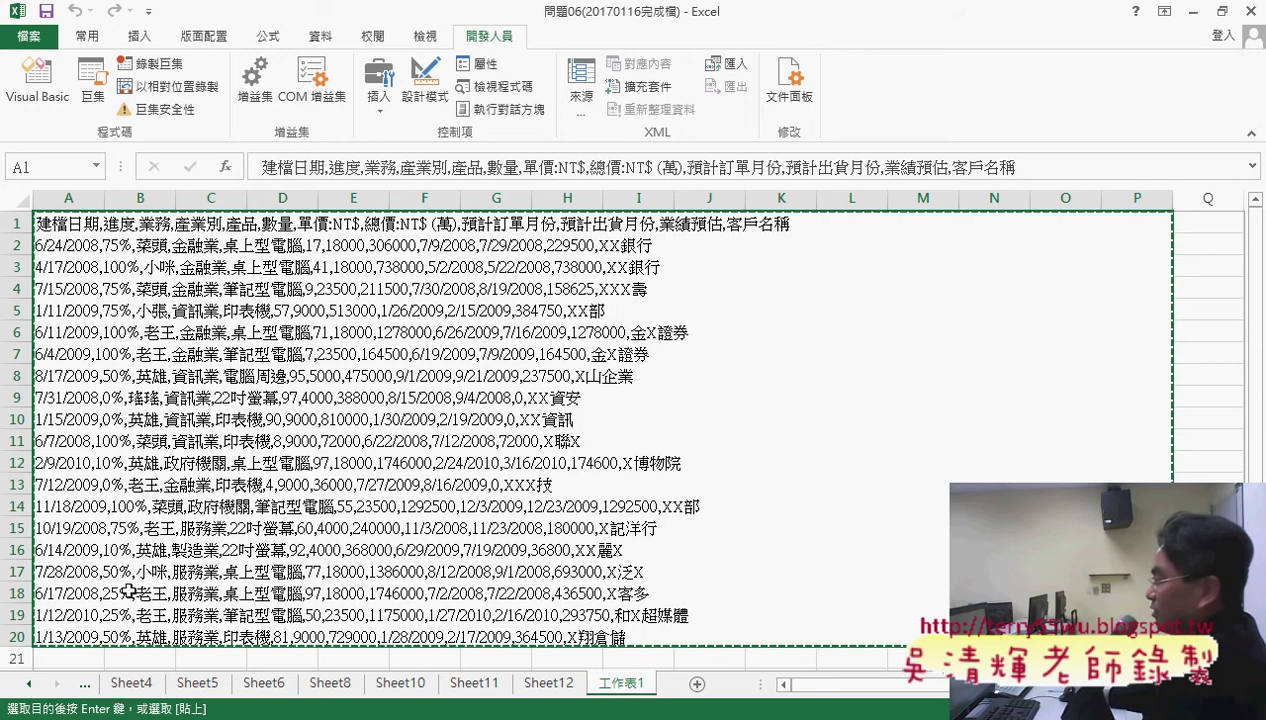
{"action": "key", "text": "super"}
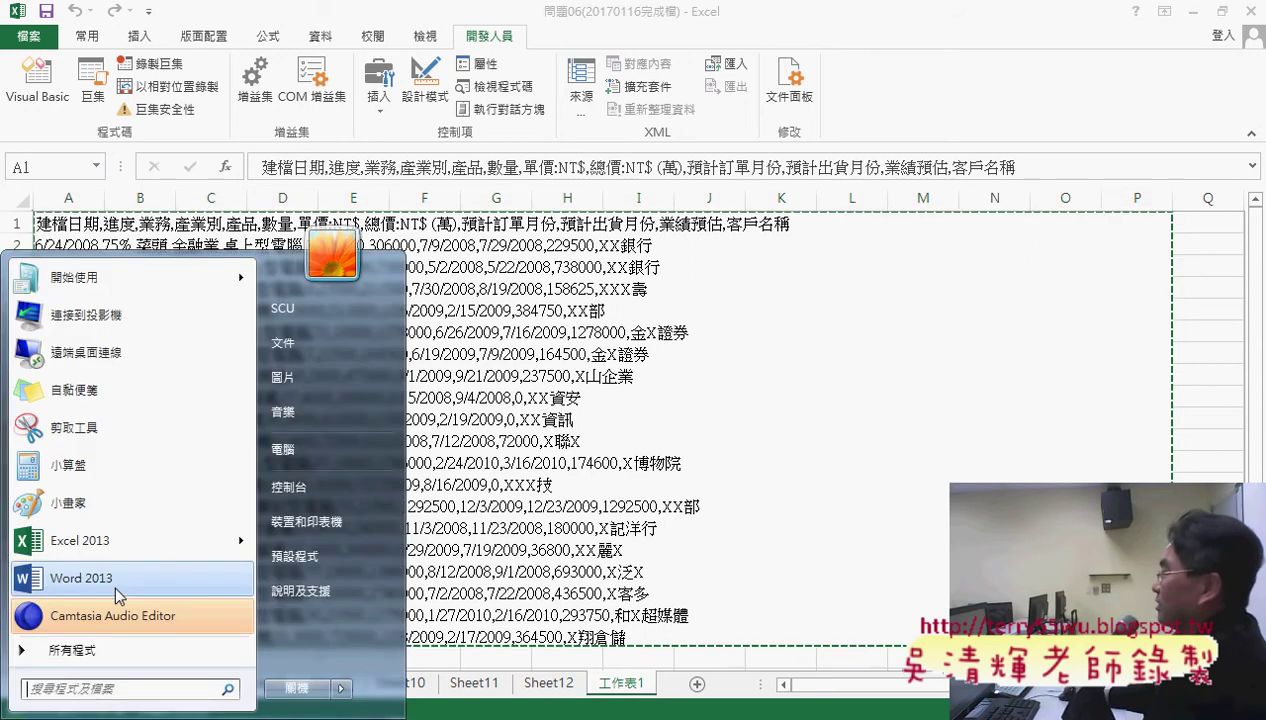
{"action": "left_click", "coordinate": [118, 578]}
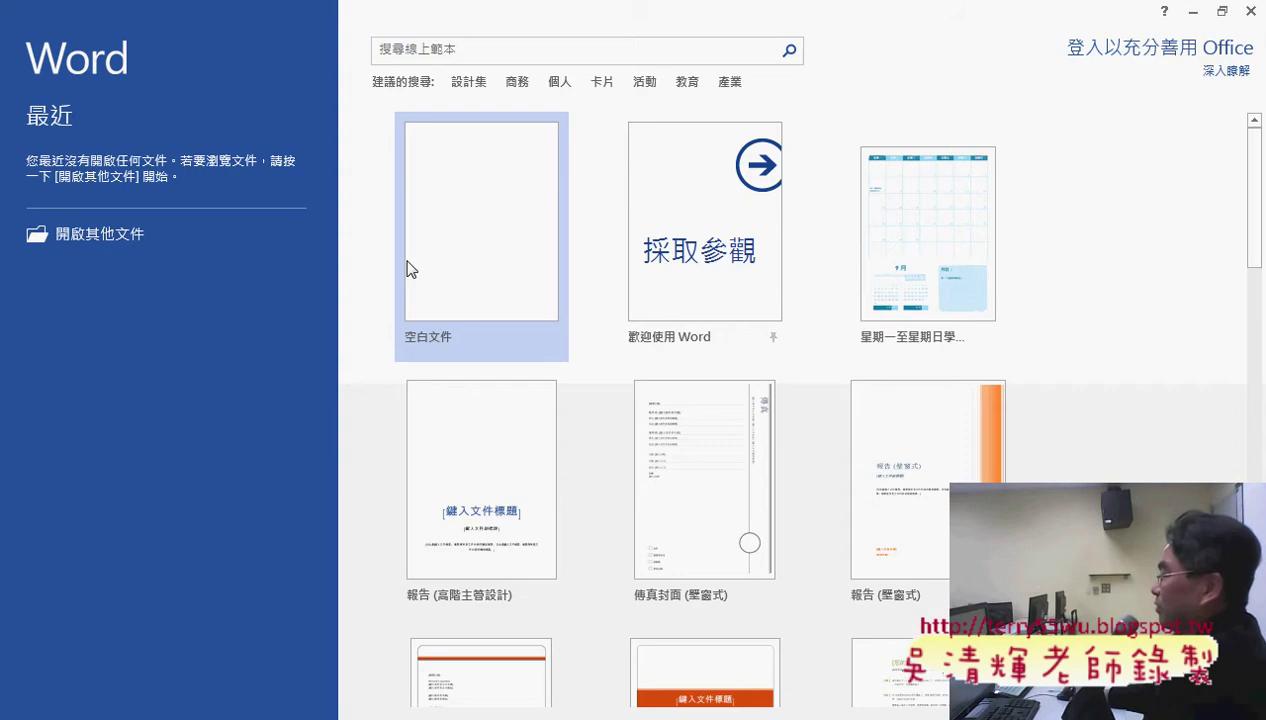
{"action": "key", "text": "Return"}
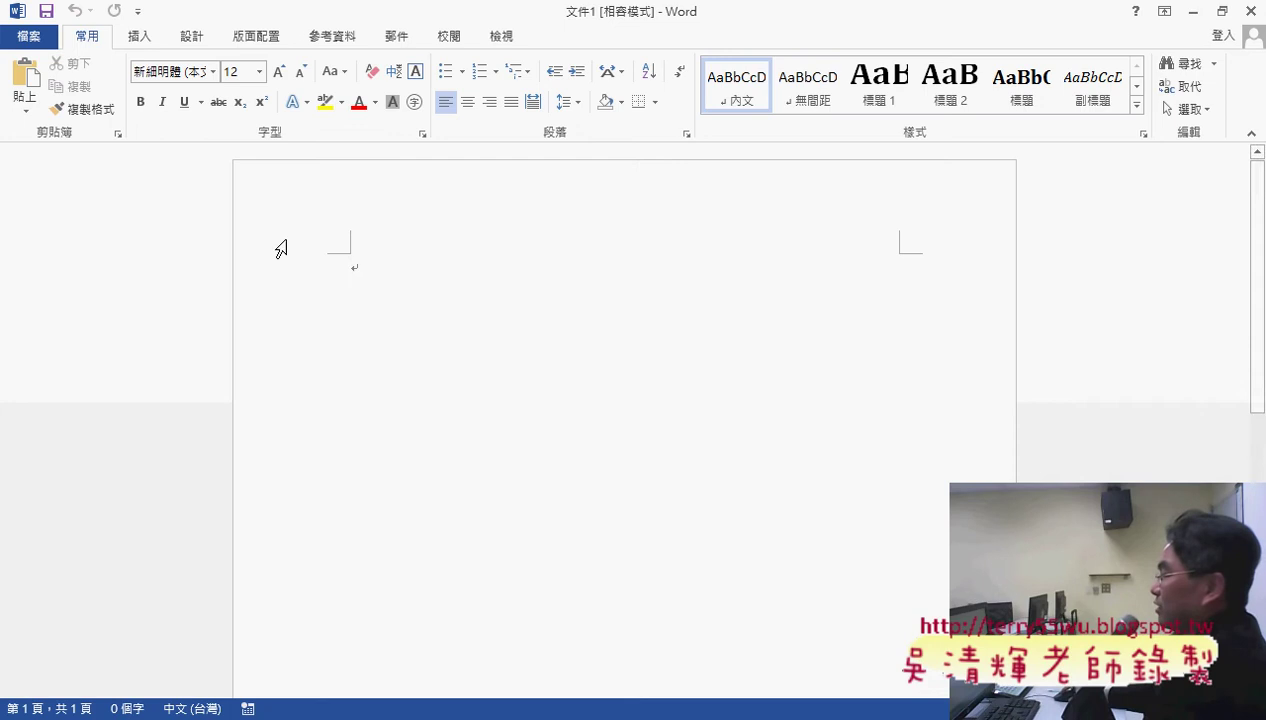
Step: Paste the copied rows into Word as Unformatted Text via Paste Special
{"action": "left_click", "coordinate": [25, 102]}
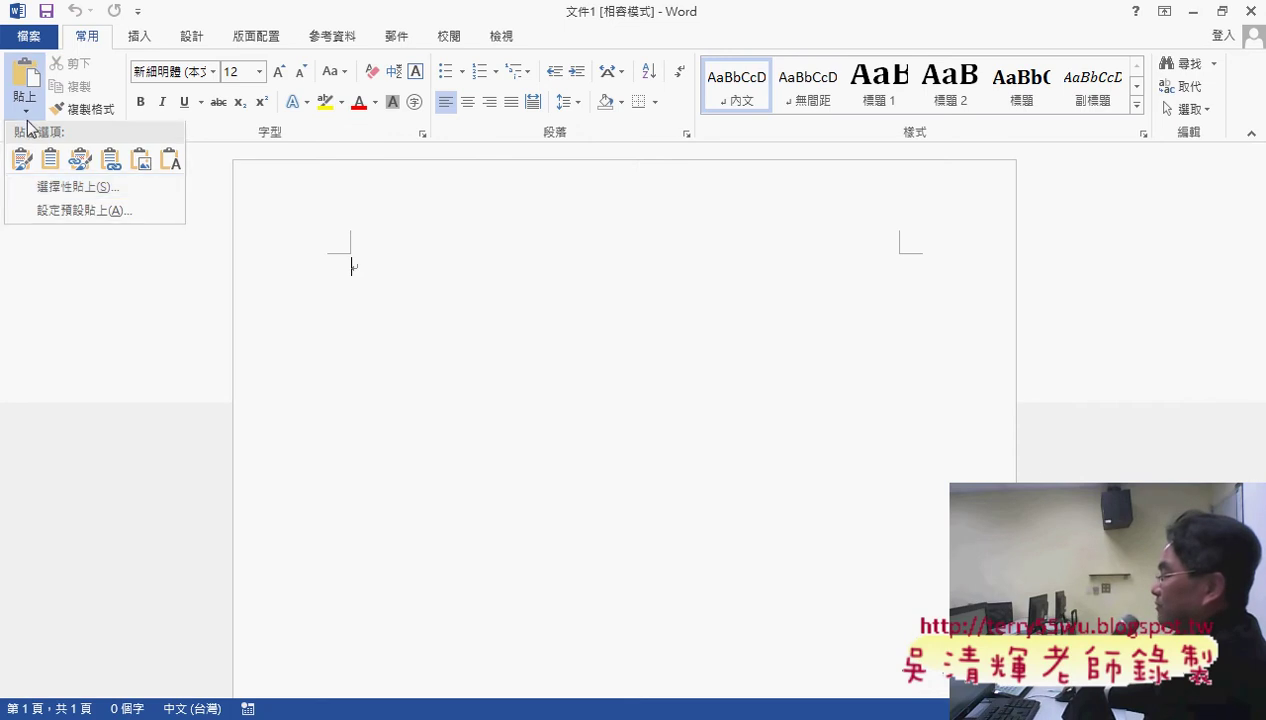
{"action": "left_click", "coordinate": [47, 190]}
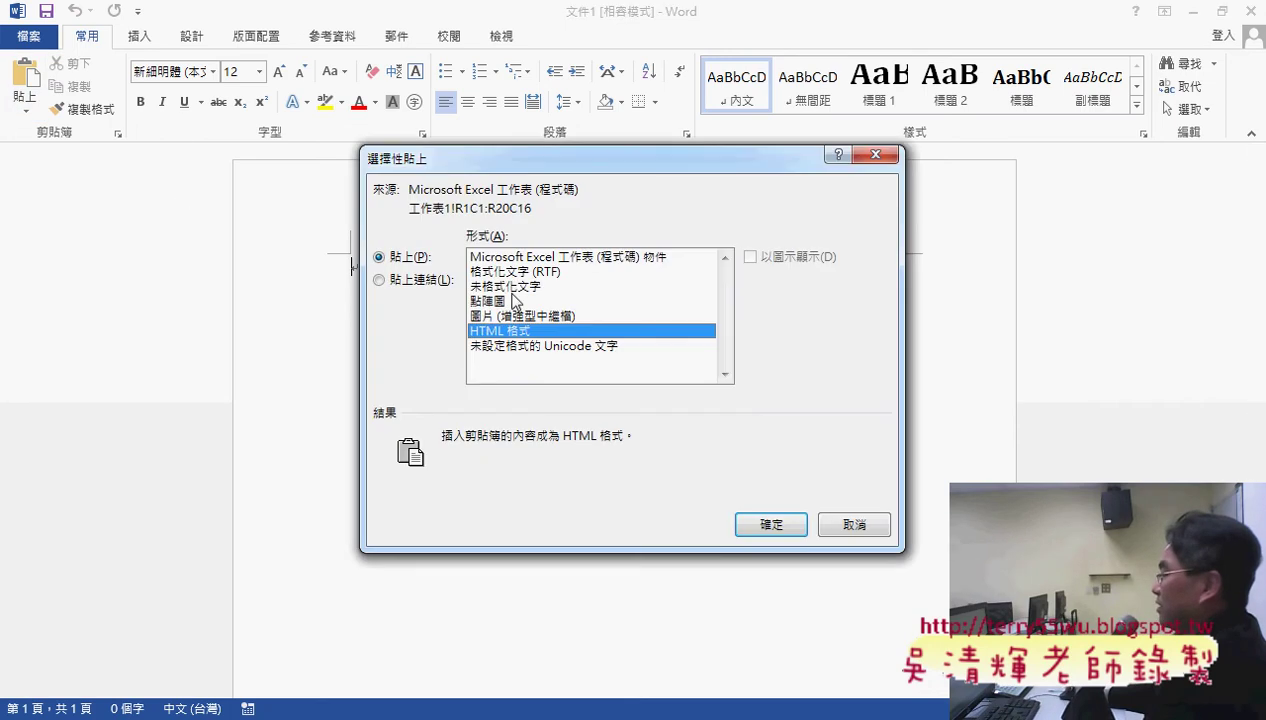
{"action": "left_click", "coordinate": [511, 287]}
{"action": "left_click", "coordinate": [757, 524]}
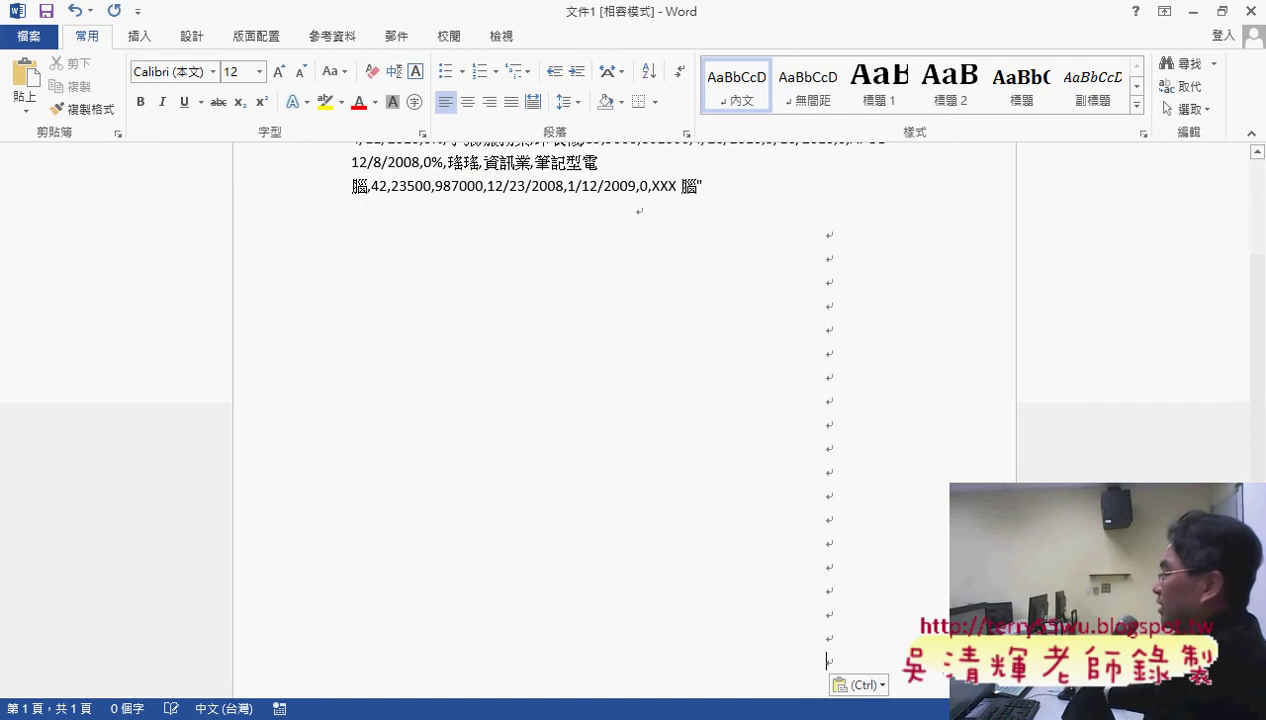
Step: Delete the trailing empty paragraphs and the stray quote before 建檔日期, then select all text
{"action": "left_click_drag", "start_coordinate": [700, 186], "coordinate": [826, 690]}
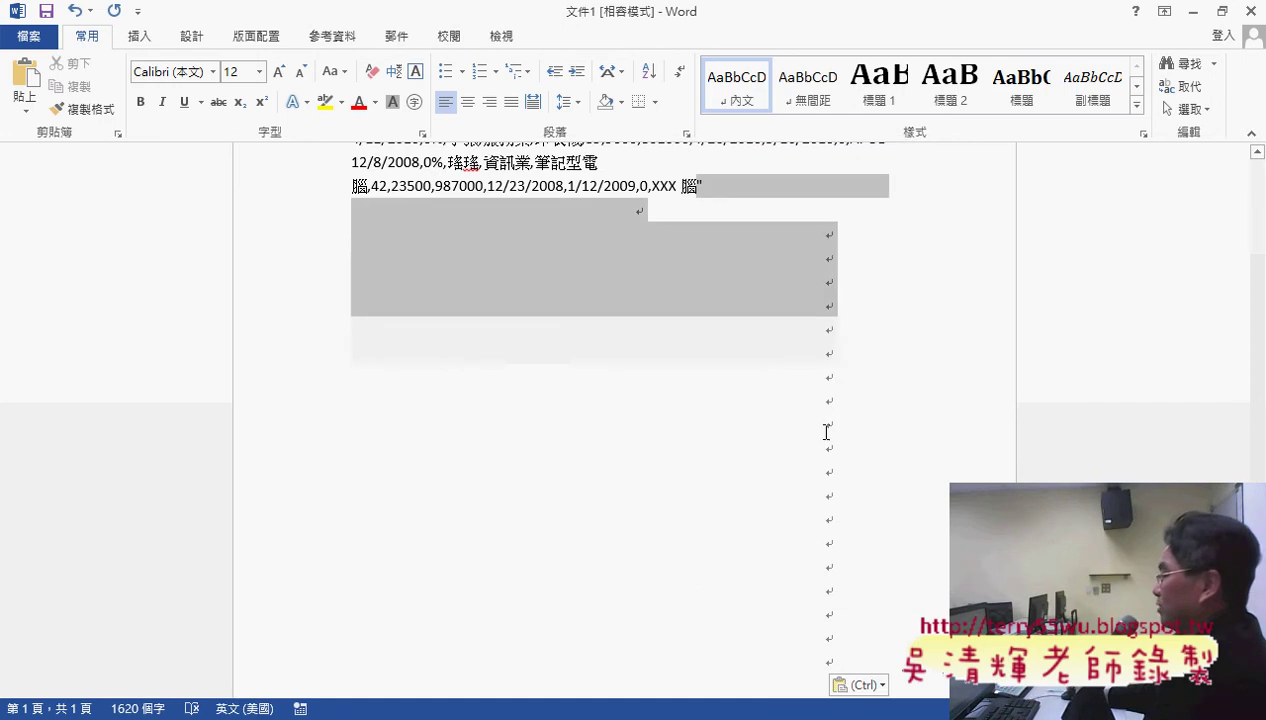
{"action": "key", "text": "Delete"}
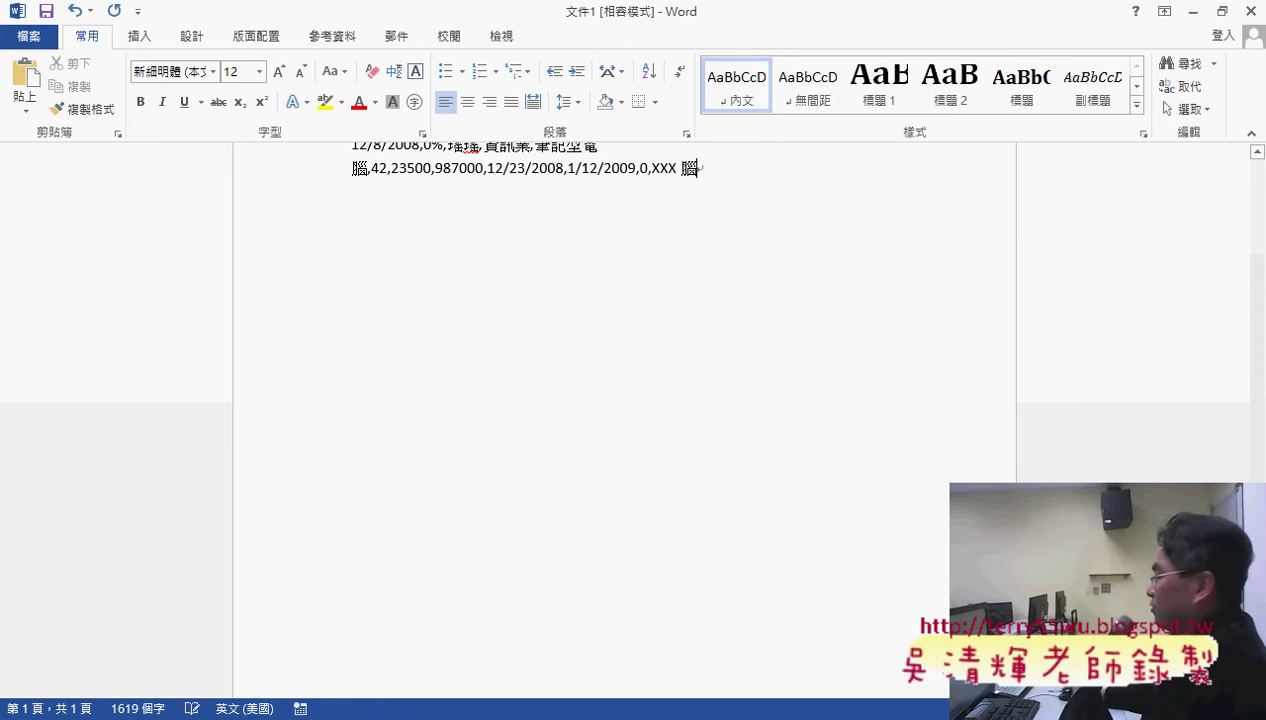
{"action": "scroll", "coordinate": [462, 452], "scroll_direction": "up", "scroll_amount": 3}
{"action": "scroll", "coordinate": [462, 452], "scroll_direction": "up", "scroll_amount": 5}
{"action": "scroll", "coordinate": [463, 452], "scroll_direction": "up", "scroll_amount": 5}
{"action": "scroll", "coordinate": [464, 452], "scroll_direction": "up", "scroll_amount": 4}
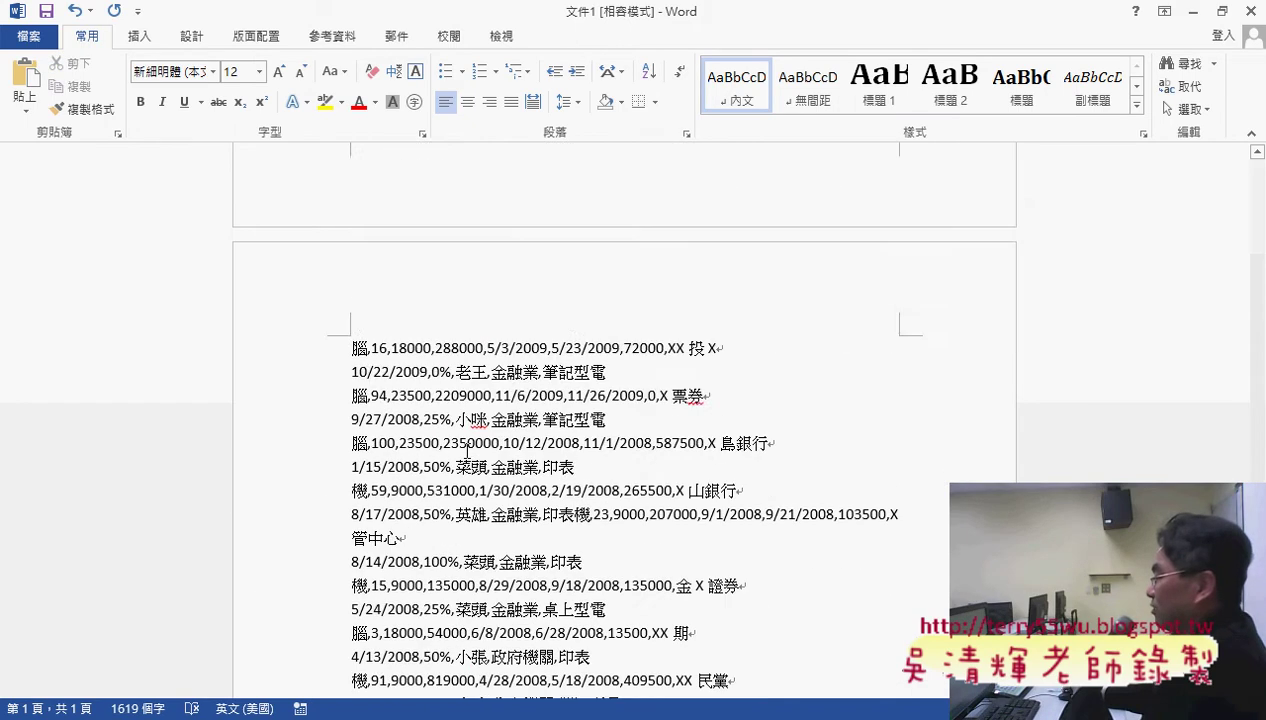
{"action": "scroll", "coordinate": [466, 450], "scroll_direction": "up", "scroll_amount": 5}
{"action": "scroll", "coordinate": [470, 445], "scroll_direction": "up", "scroll_amount": 5}
{"action": "scroll", "coordinate": [476, 438], "scroll_direction": "up", "scroll_amount": 5}
{"action": "scroll", "coordinate": [476, 438], "scroll_direction": "up", "scroll_amount": 4}
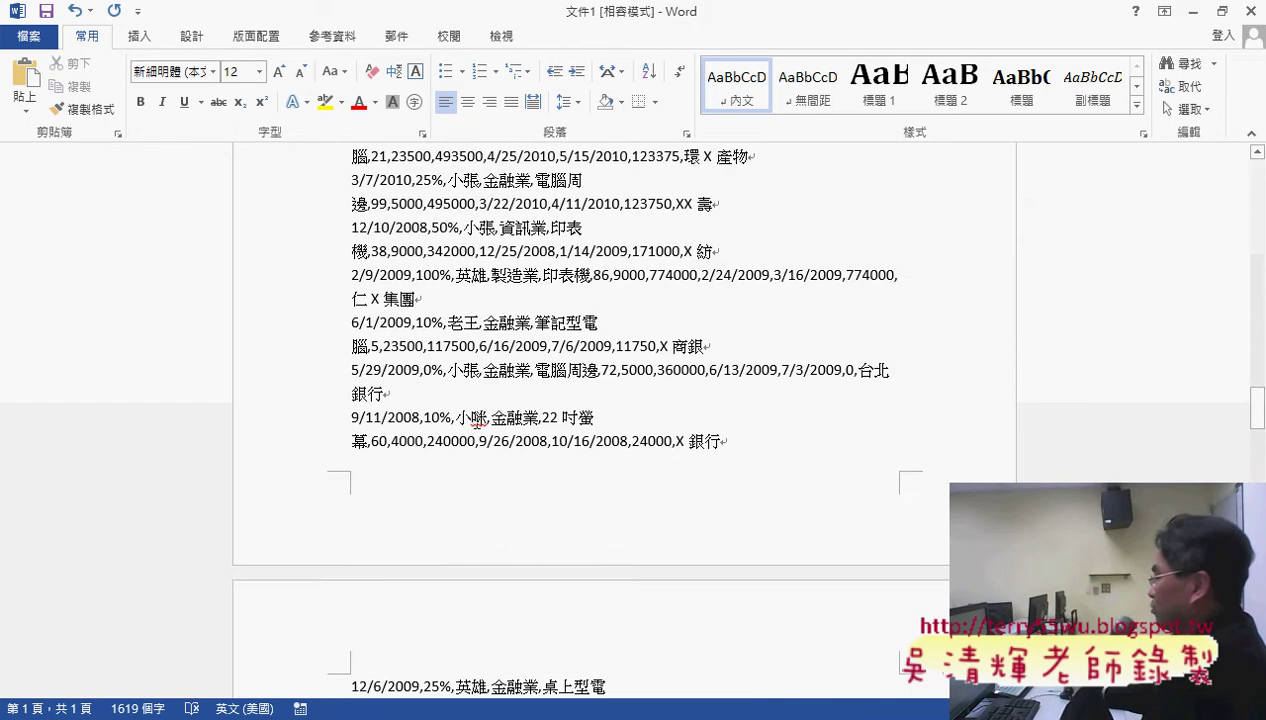
{"action": "scroll", "coordinate": [476, 438], "scroll_direction": "up", "scroll_amount": 5}
{"action": "left_click_drag", "start_coordinate": [1258, 388], "coordinate": [1258, 170]}
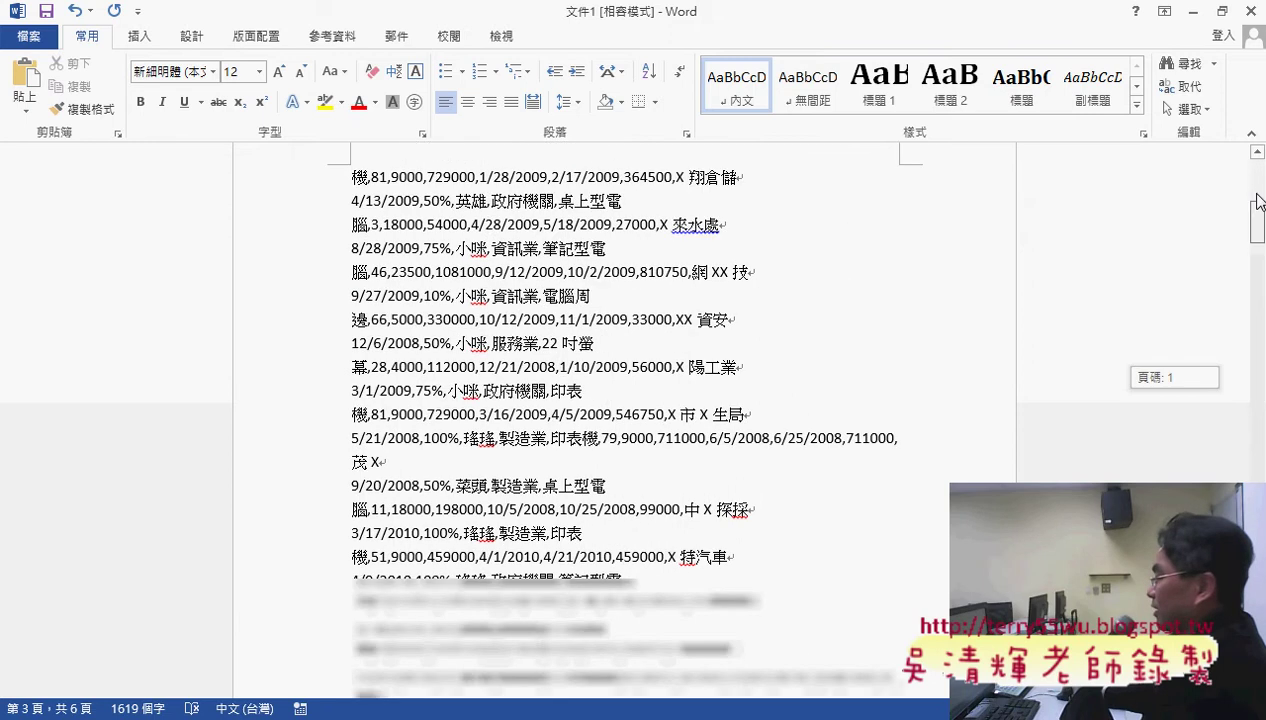
{"action": "left_click_drag", "start_coordinate": [336, 266], "coordinate": [358, 266]}
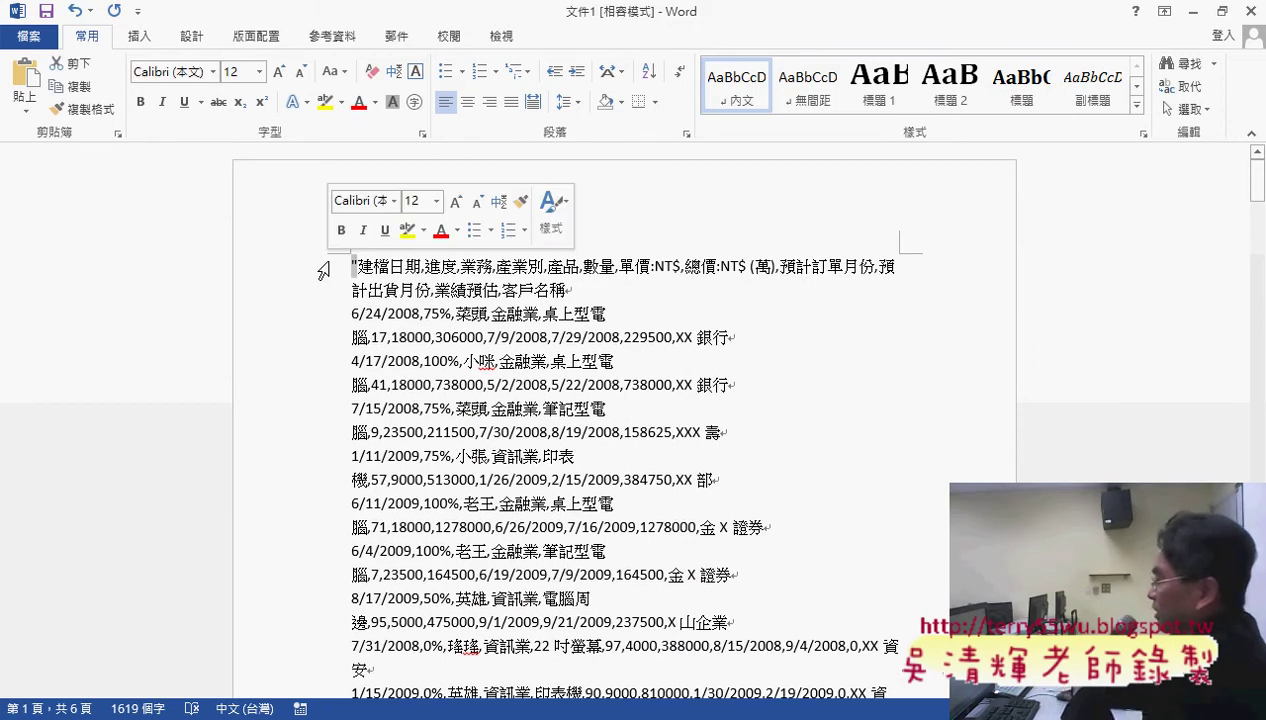
{"action": "key", "text": "Delete"}
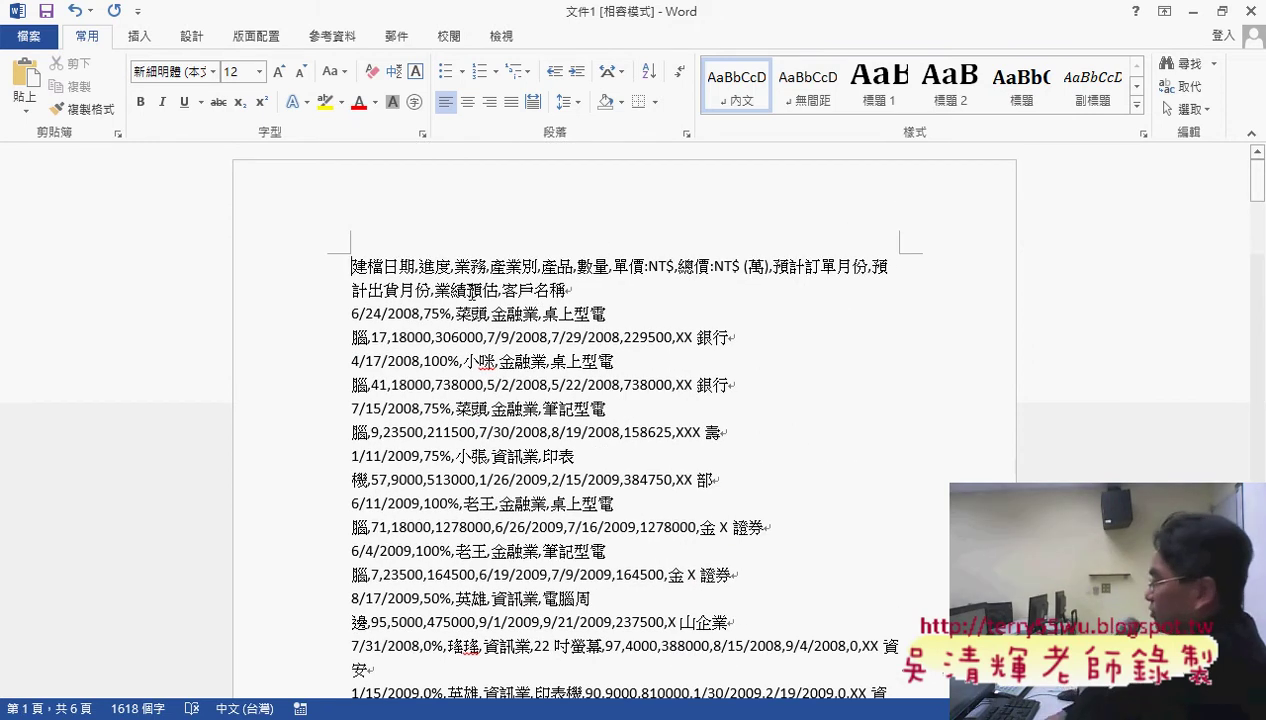
{"action": "key", "text": "ctrl+a"}
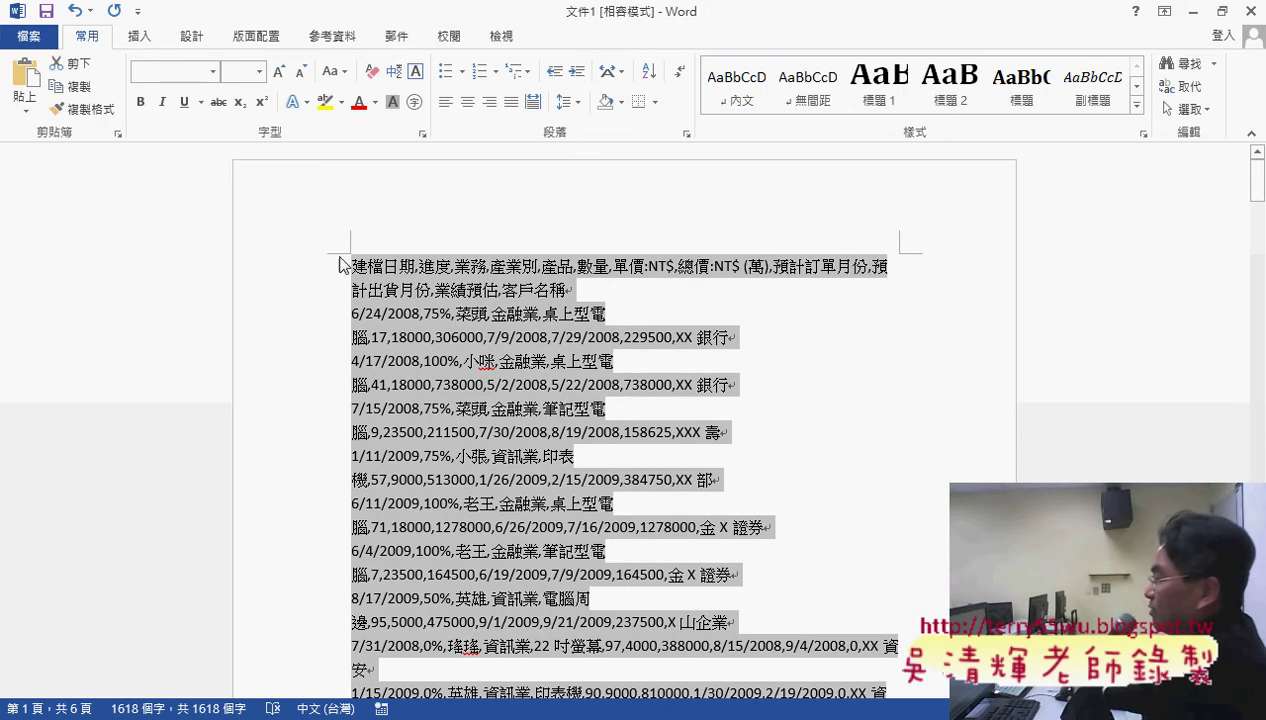
Step: Convert the selected text into a 12-column table separated at commas
{"action": "left_click", "coordinate": [139, 36]}
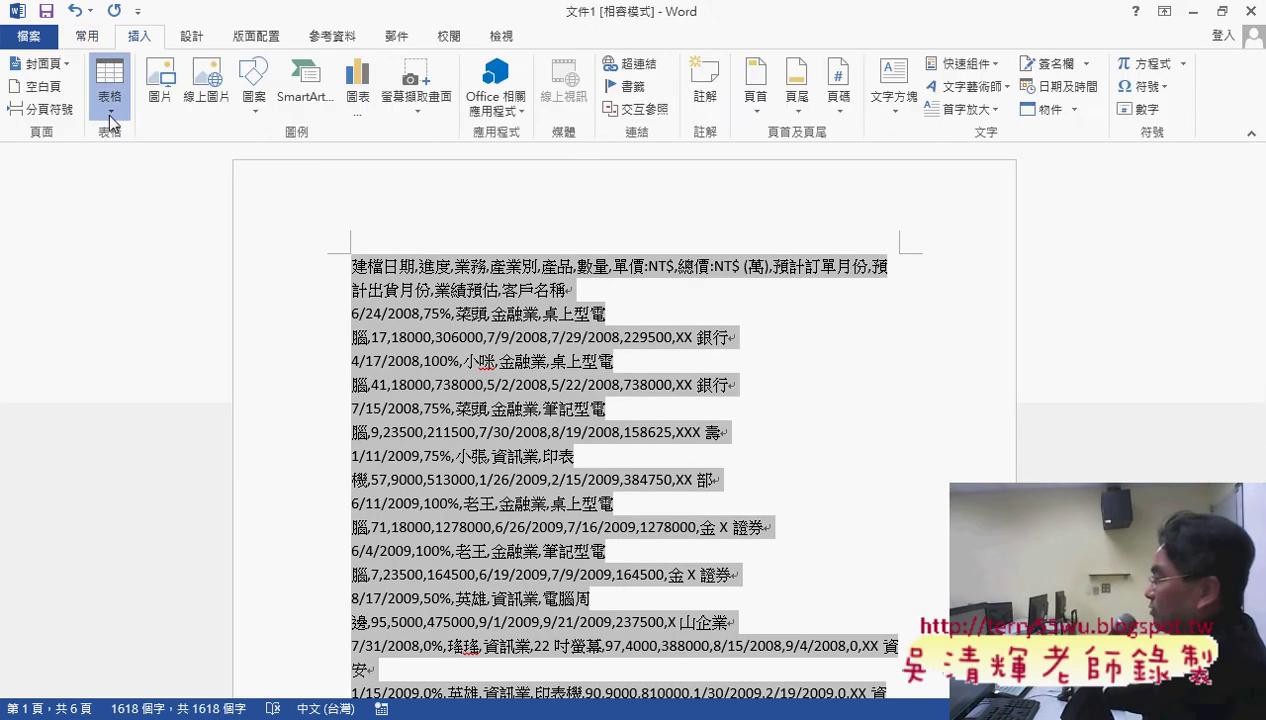
{"action": "left_click", "coordinate": [109, 85]}
{"action": "left_click", "coordinate": [150, 362]}
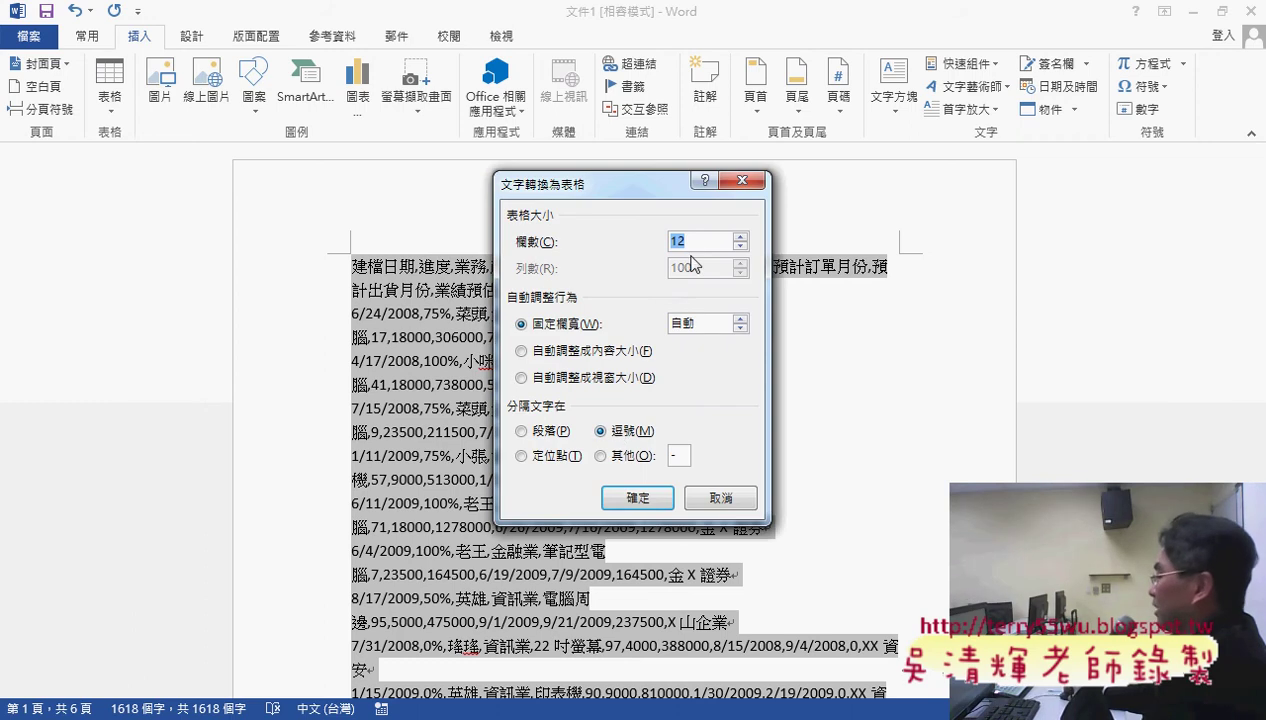
{"action": "left_click", "coordinate": [637, 497]}
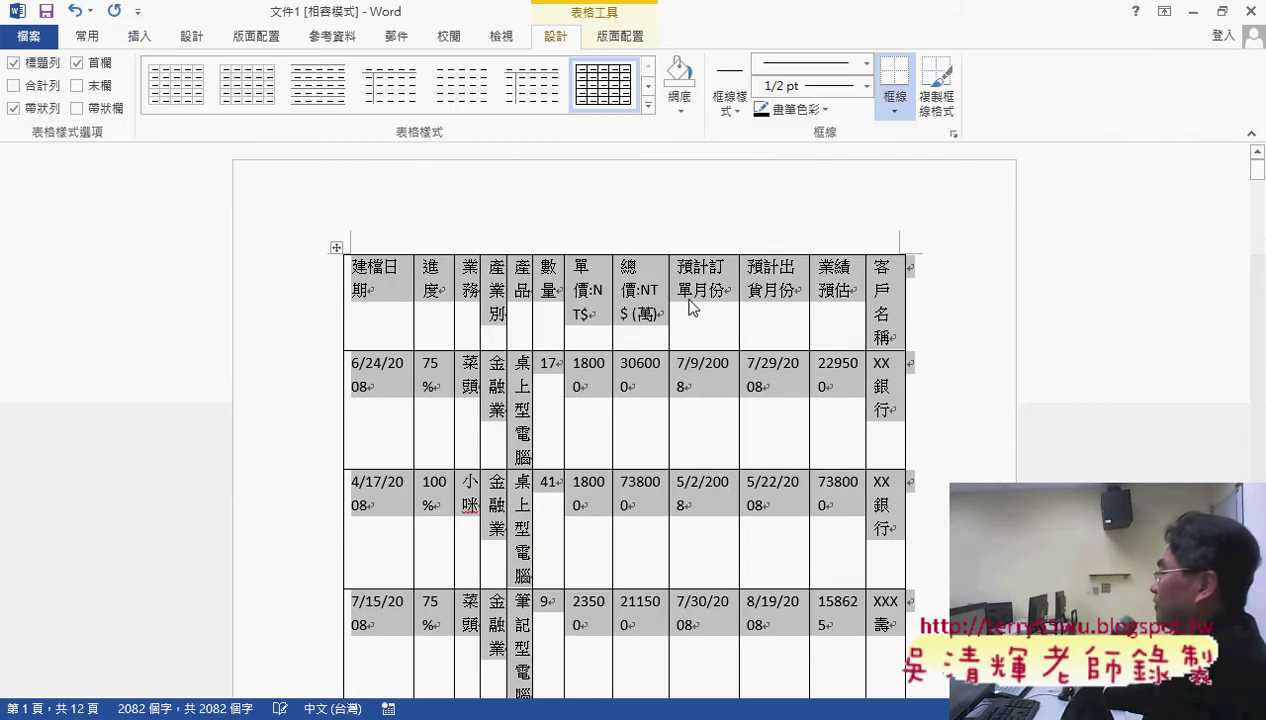
Step: Copy the new table for pasting into Excel
{"action": "right_click", "coordinate": [592, 282]}
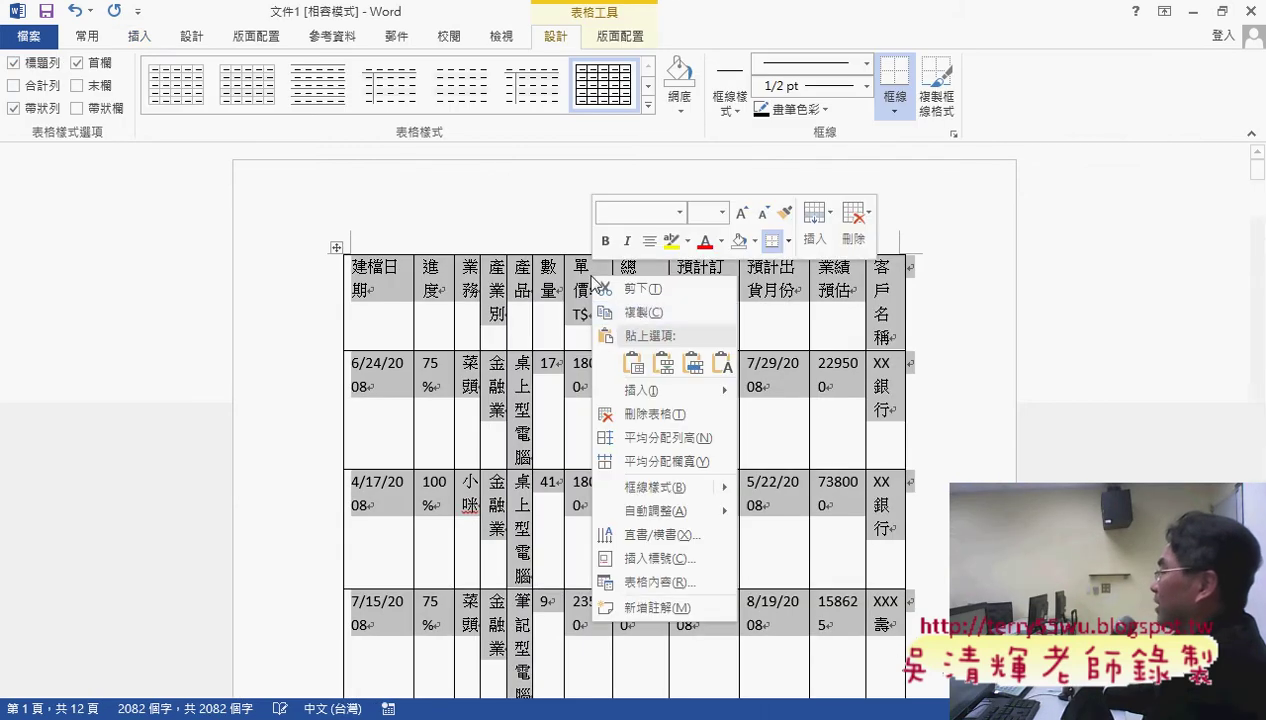
{"action": "left_click", "coordinate": [631, 318]}
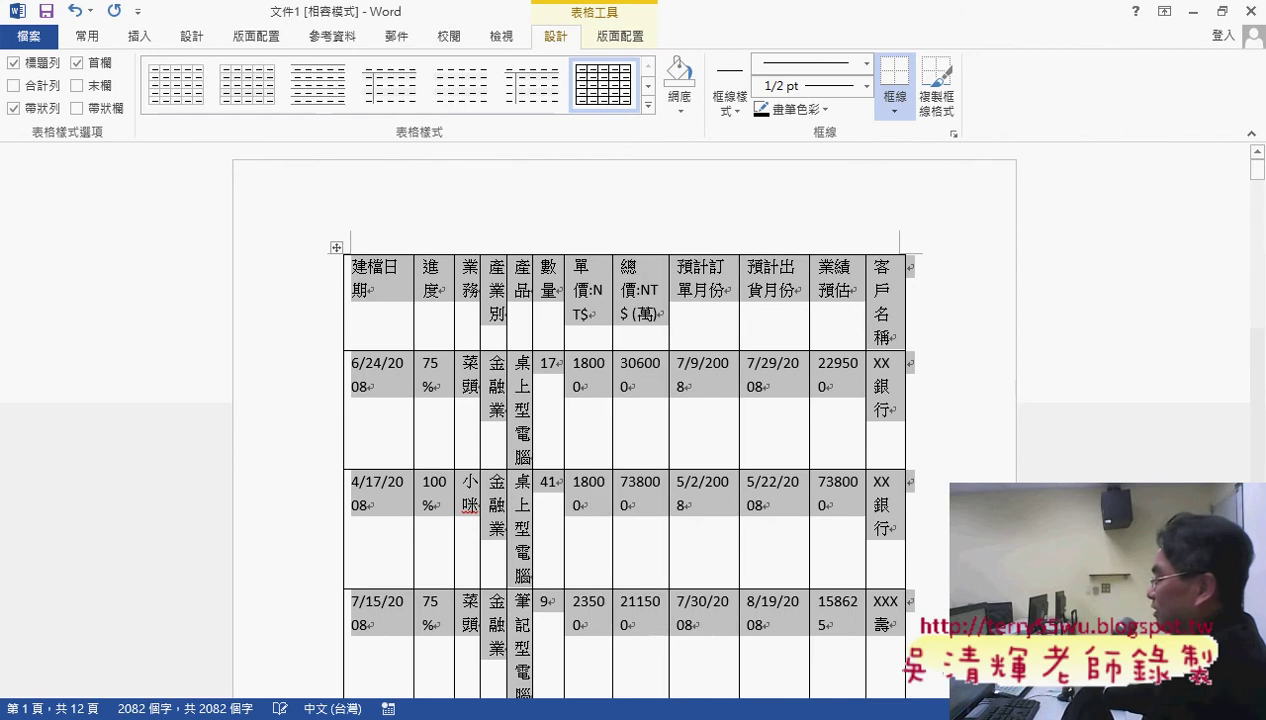
{"action": "left_click", "coordinate": [343, 712]}
{"action": "mouse_move", "coordinate": [340, 625]}
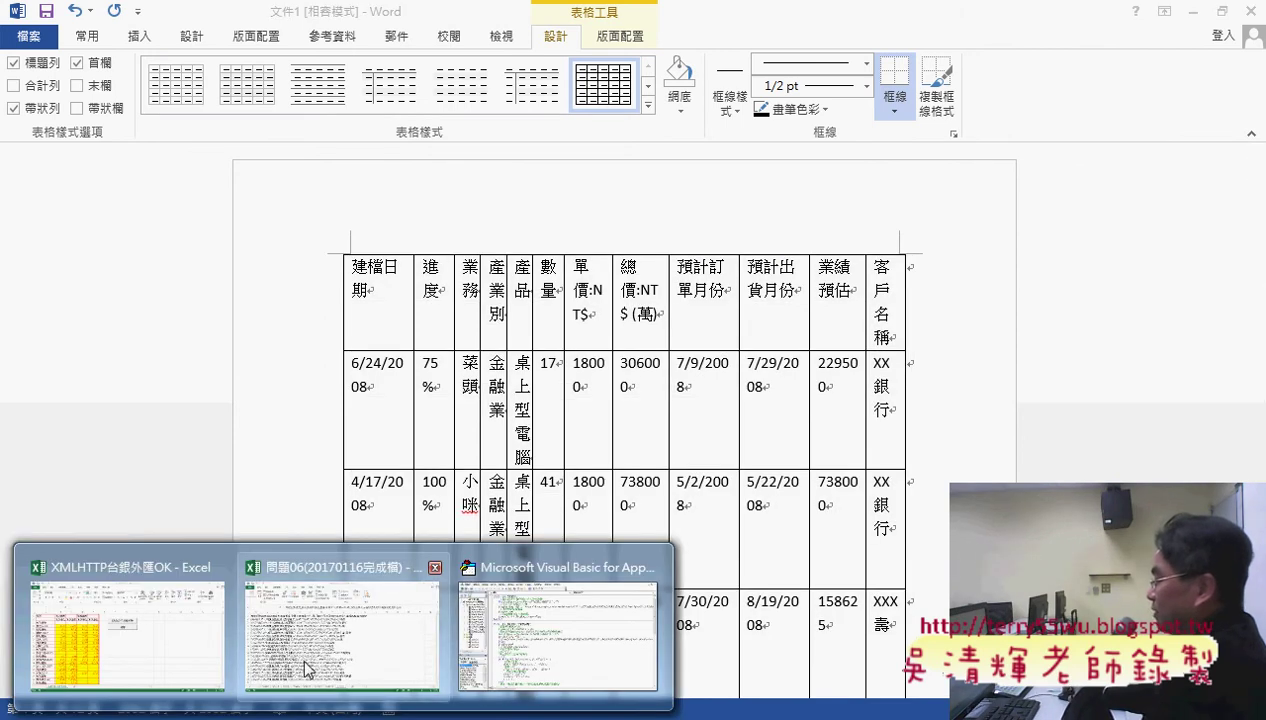
Step: Add a new sheet 工作表2 and paste the copied table at A1
{"action": "left_click", "coordinate": [307, 668]}
{"action": "left_click", "coordinate": [703, 686]}
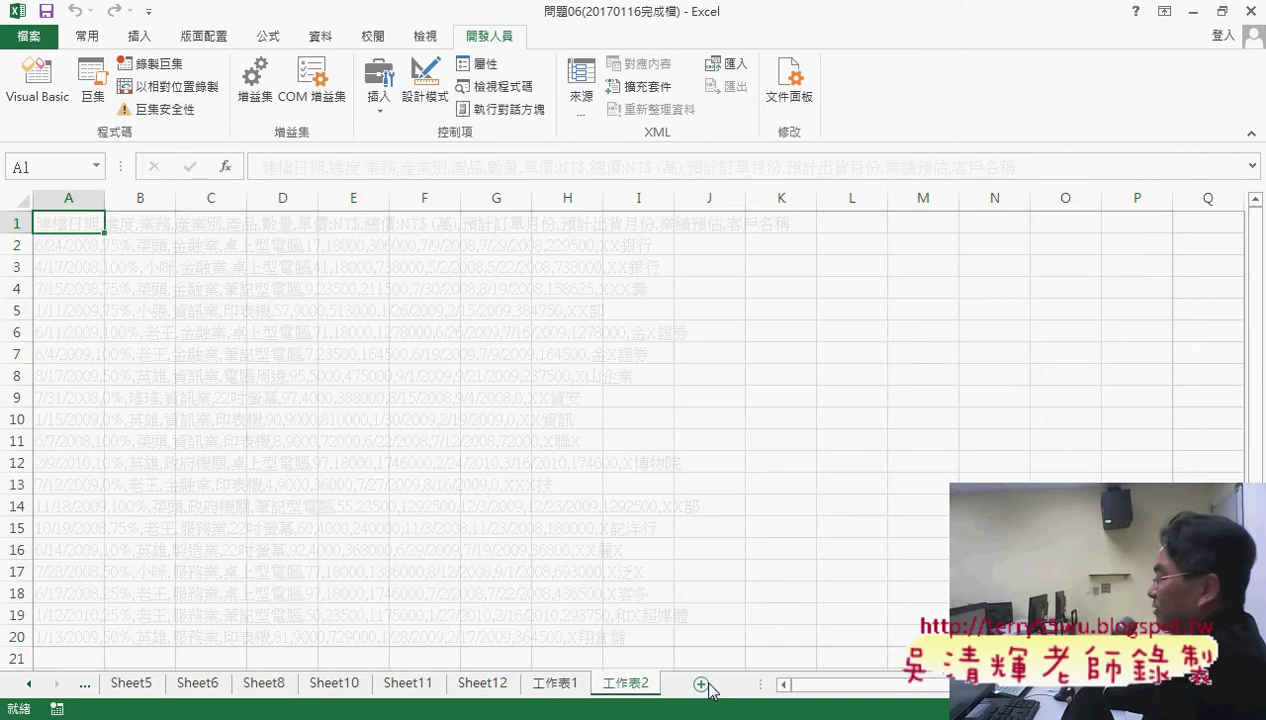
{"action": "right_click", "coordinate": [82, 219]}
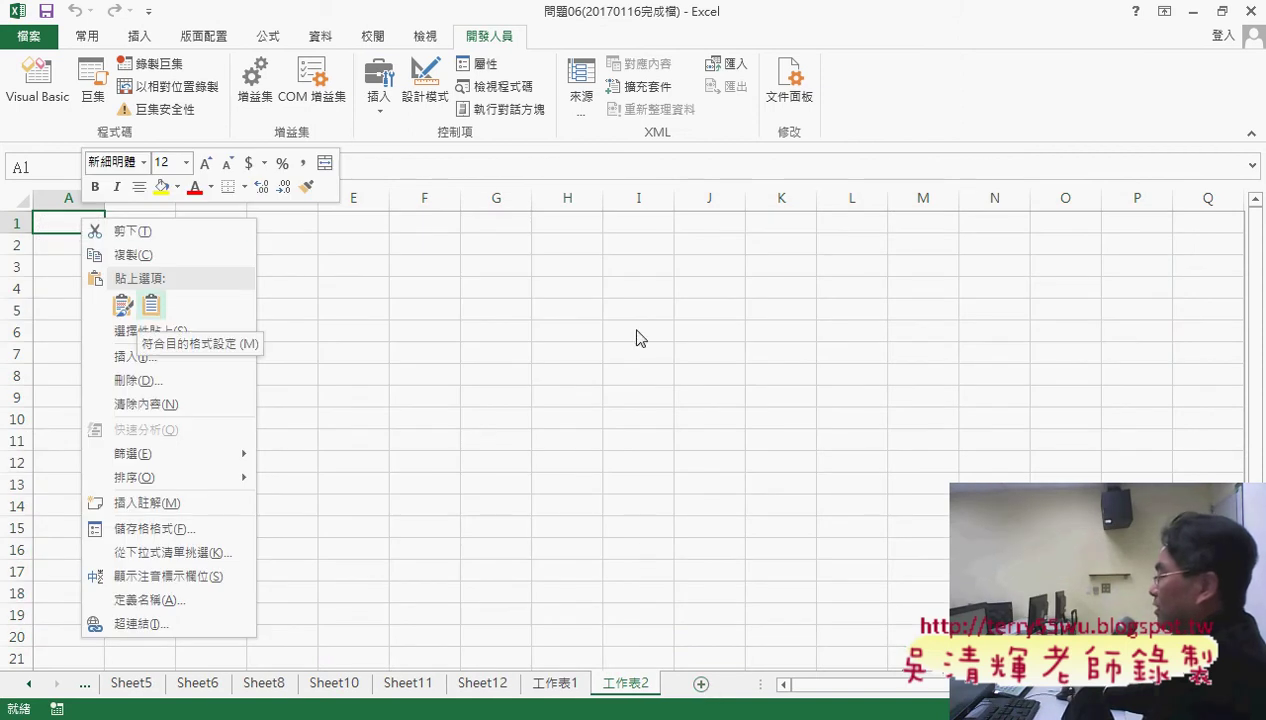
{"action": "key", "text": "Return"}
{"action": "left_click", "coordinate": [921, 668]}
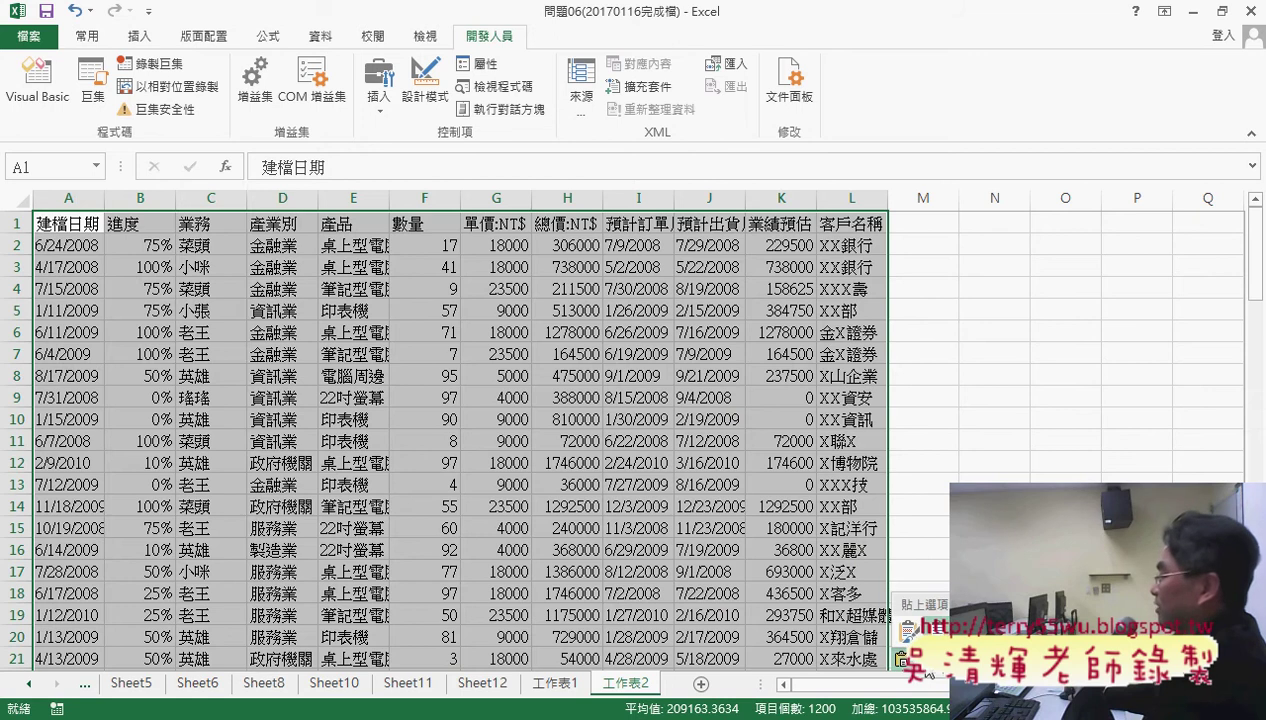
{"action": "left_click", "coordinate": [640, 484]}
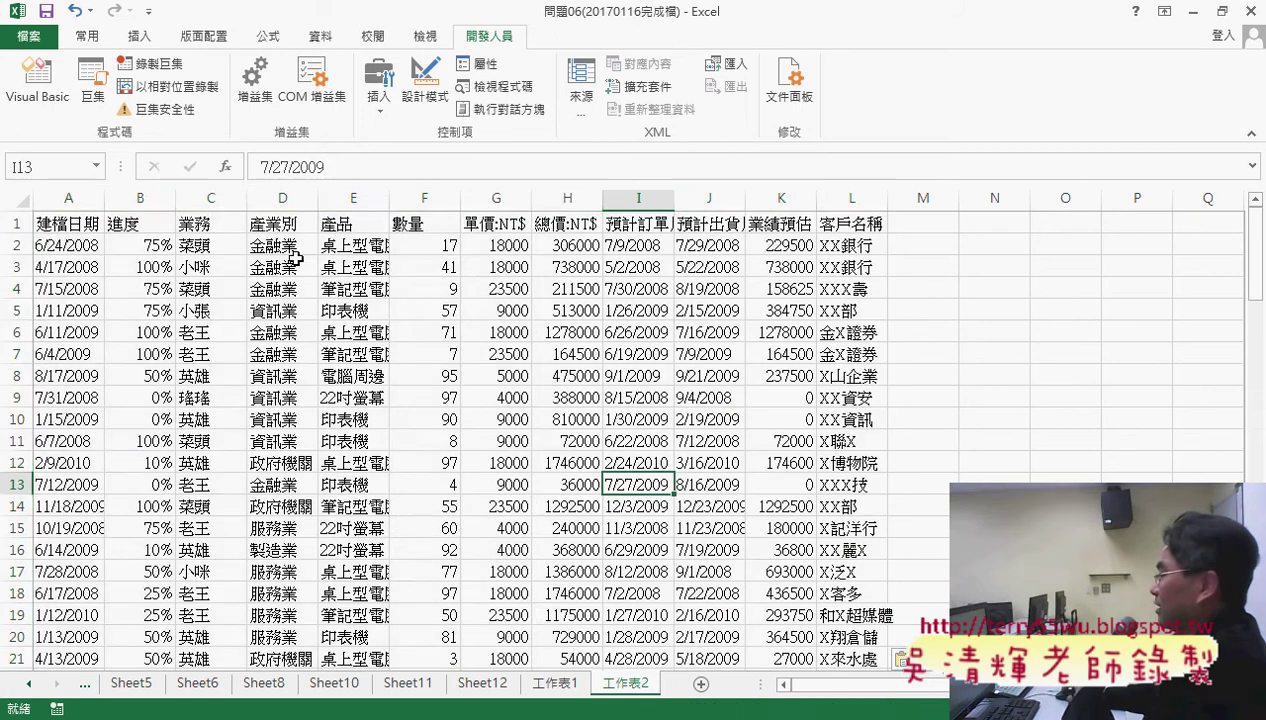
Step: Auto-fit the widths of columns A through L
{"action": "left_click", "coordinate": [98, 204]}
{"action": "left_click_drag", "start_coordinate": [98, 204], "coordinate": [851, 198]}
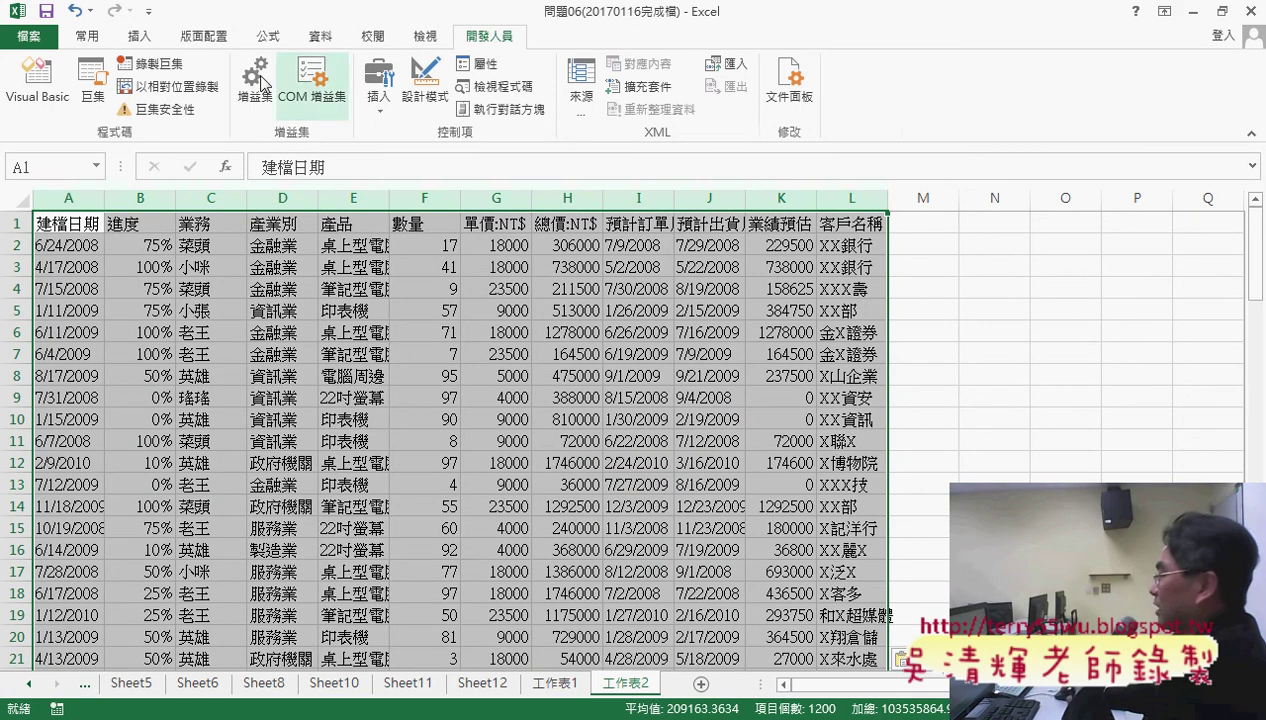
{"action": "left_click", "coordinate": [87, 37]}
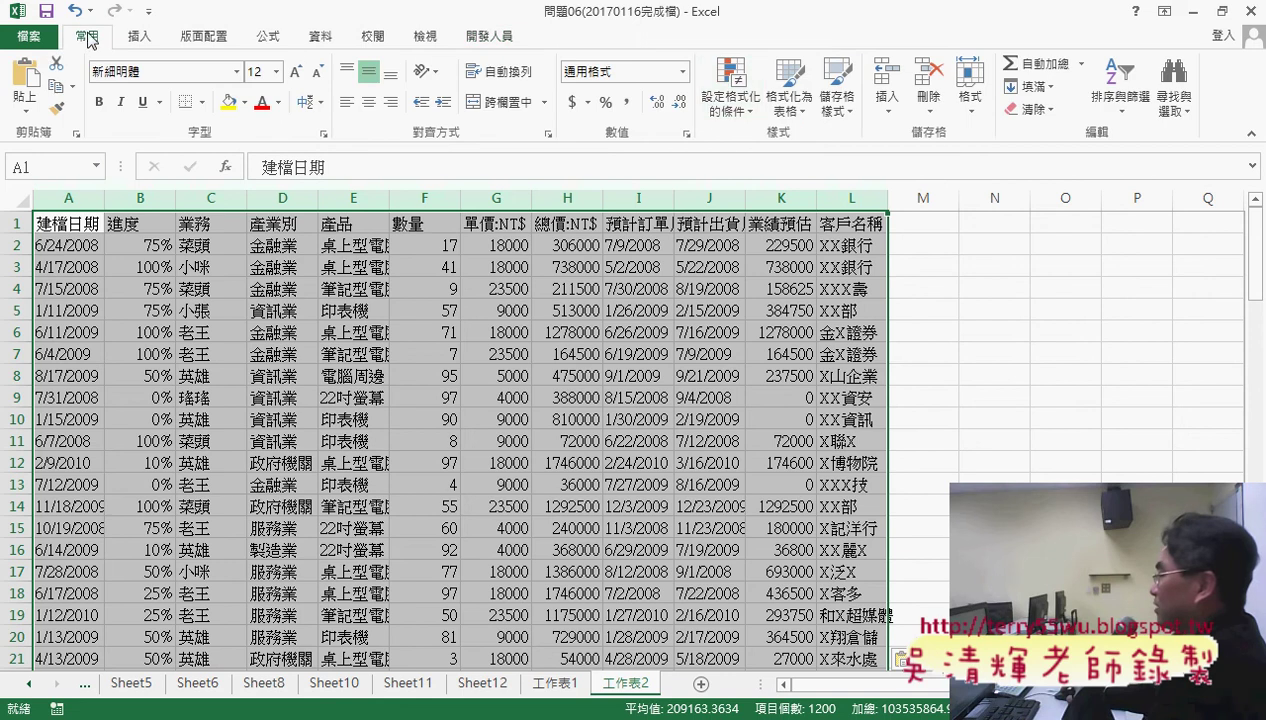
{"action": "left_click", "coordinate": [969, 88]}
{"action": "left_click", "coordinate": [1017, 229]}
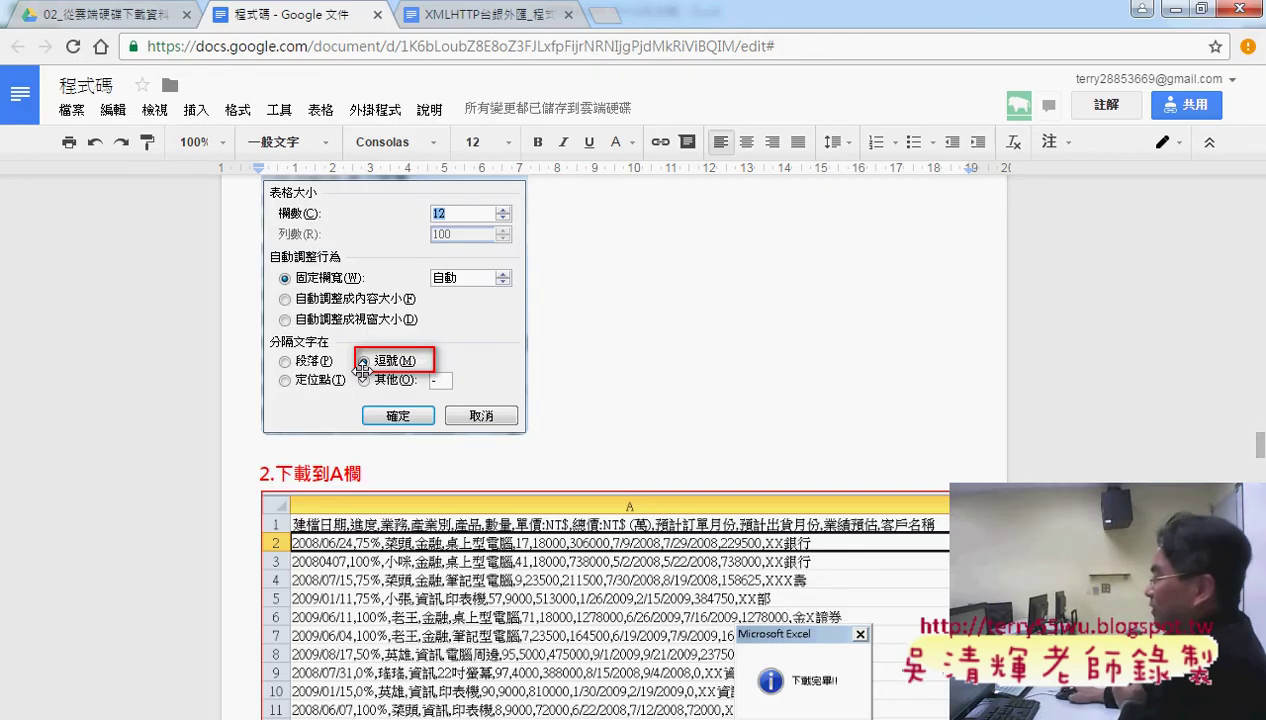
Step: Scroll the notes from section 2.下載到A欄 past the Notepad++ and ASCII screenshots to the XMLHTTP_下載到A欄 code
{"action": "scroll", "coordinate": [1032, 310], "scroll_direction": "down", "scroll_amount": 3}
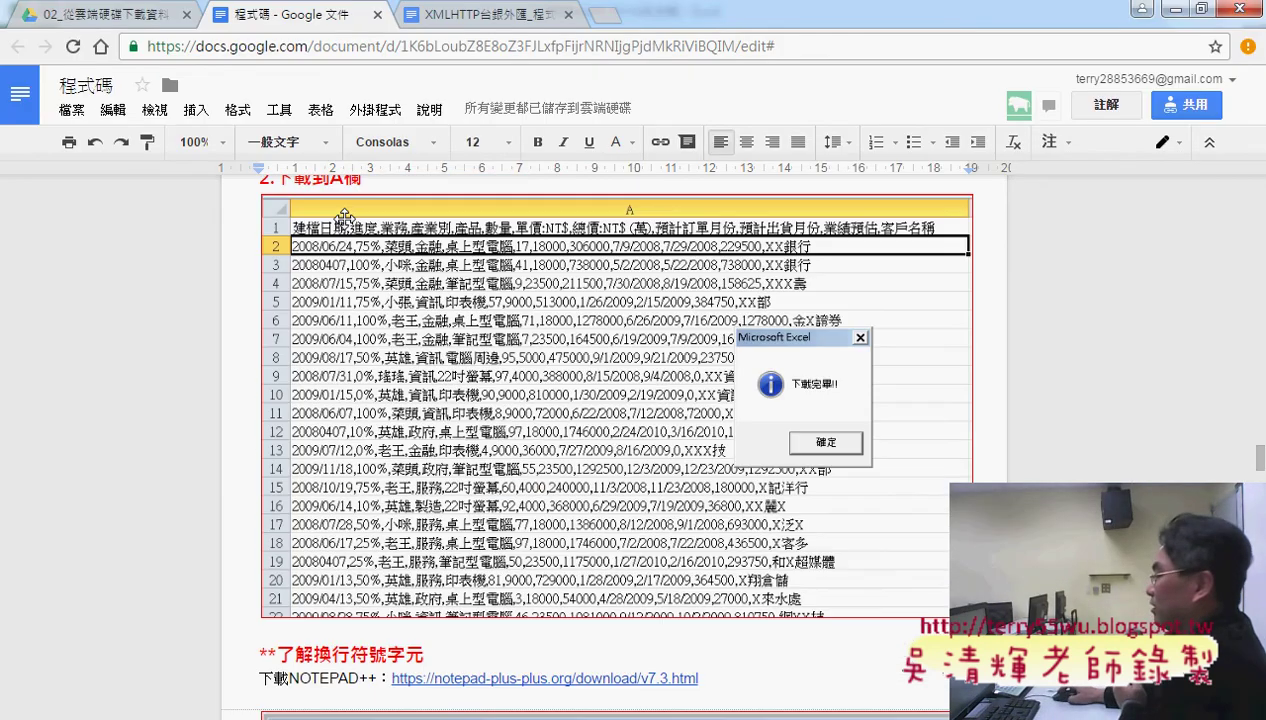
{"action": "scroll", "coordinate": [343, 232], "scroll_direction": "up", "scroll_amount": 2}
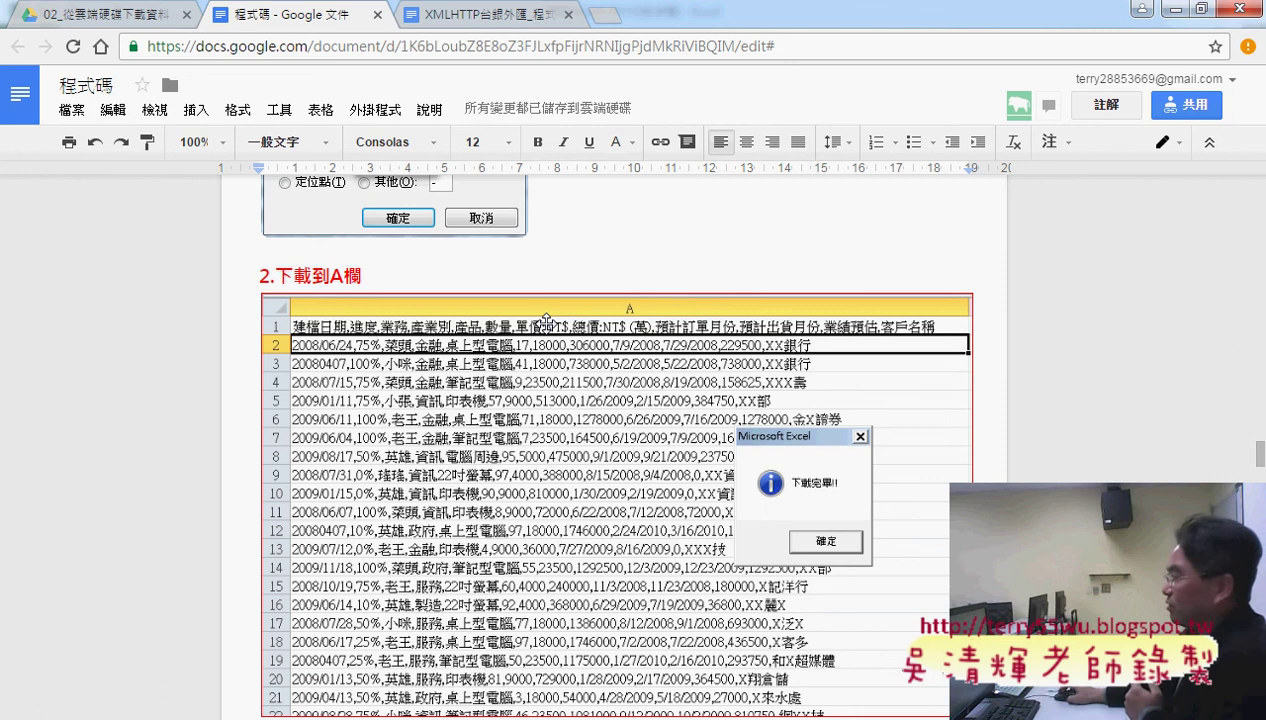
{"action": "scroll", "coordinate": [530, 312], "scroll_direction": "down", "scroll_amount": 3}
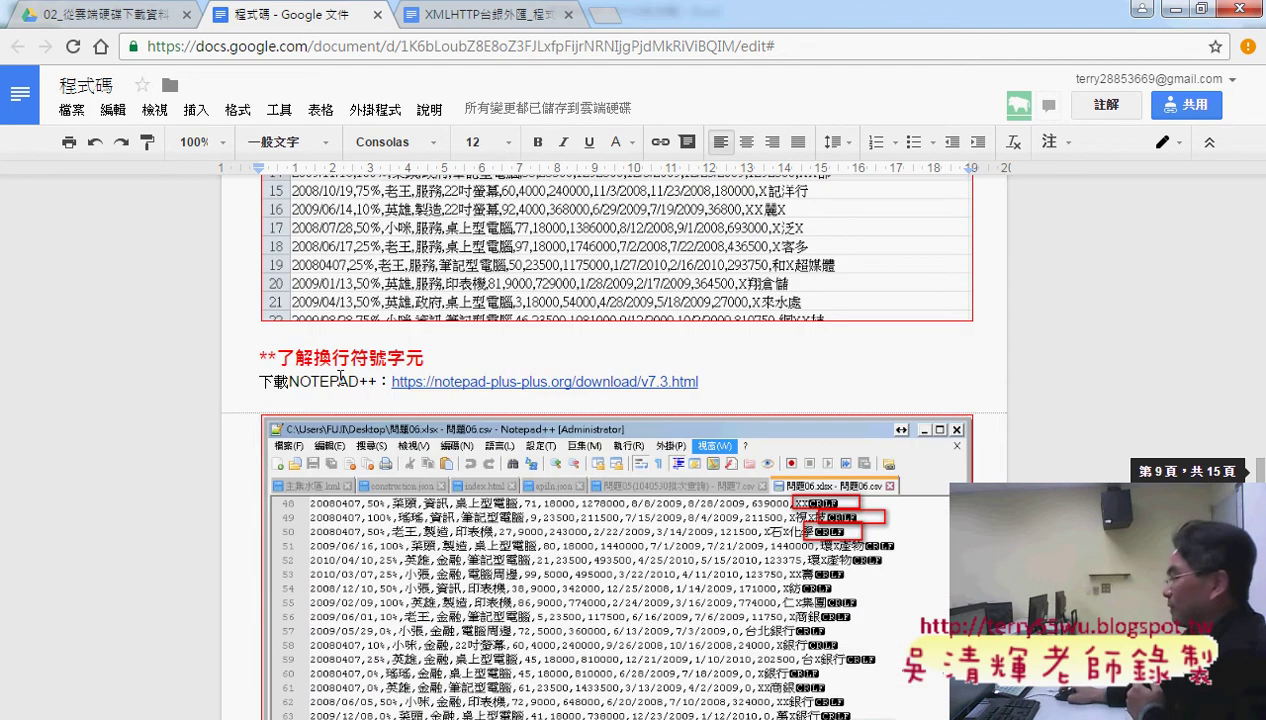
{"action": "scroll", "coordinate": [369, 360], "scroll_direction": "down", "scroll_amount": 2}
{"action": "scroll", "coordinate": [760, 350], "scroll_direction": "up", "scroll_amount": 1}
{"action": "scroll", "coordinate": [680, 305], "scroll_direction": "up", "scroll_amount": 1}
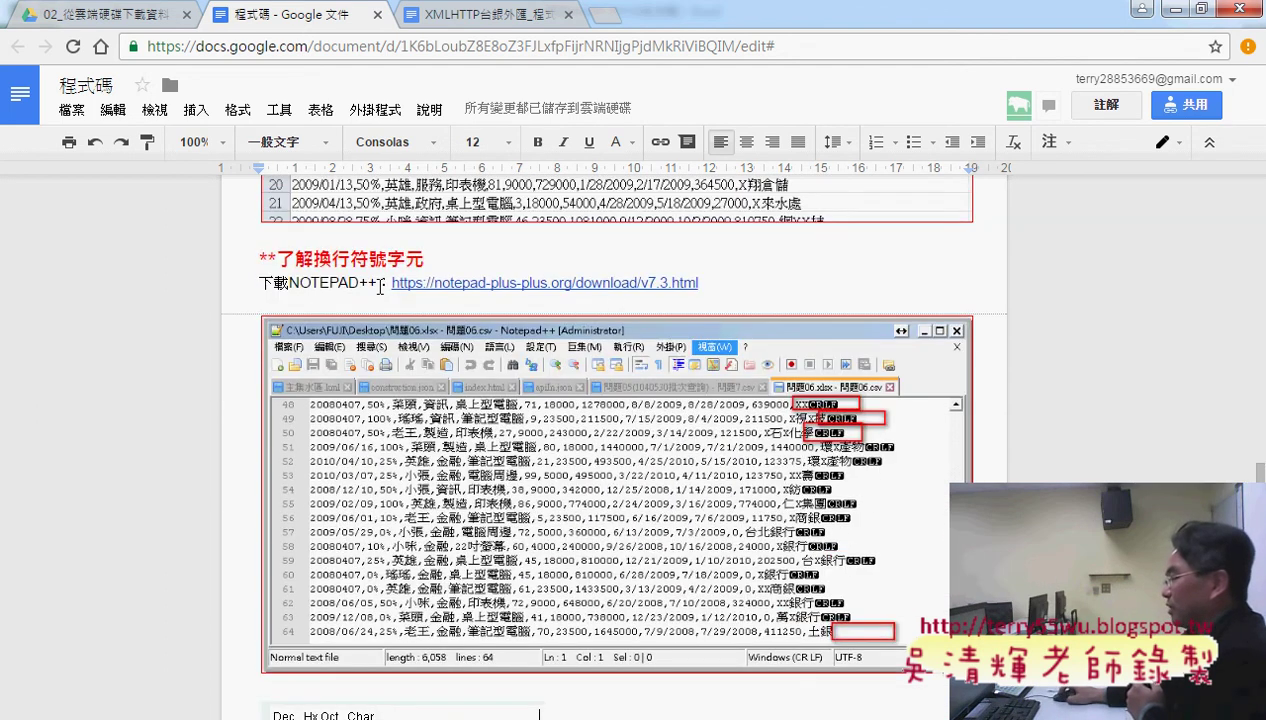
{"action": "scroll", "coordinate": [352, 285], "scroll_direction": "down", "scroll_amount": 1}
{"action": "scroll", "coordinate": [420, 420], "scroll_direction": "down", "scroll_amount": 3}
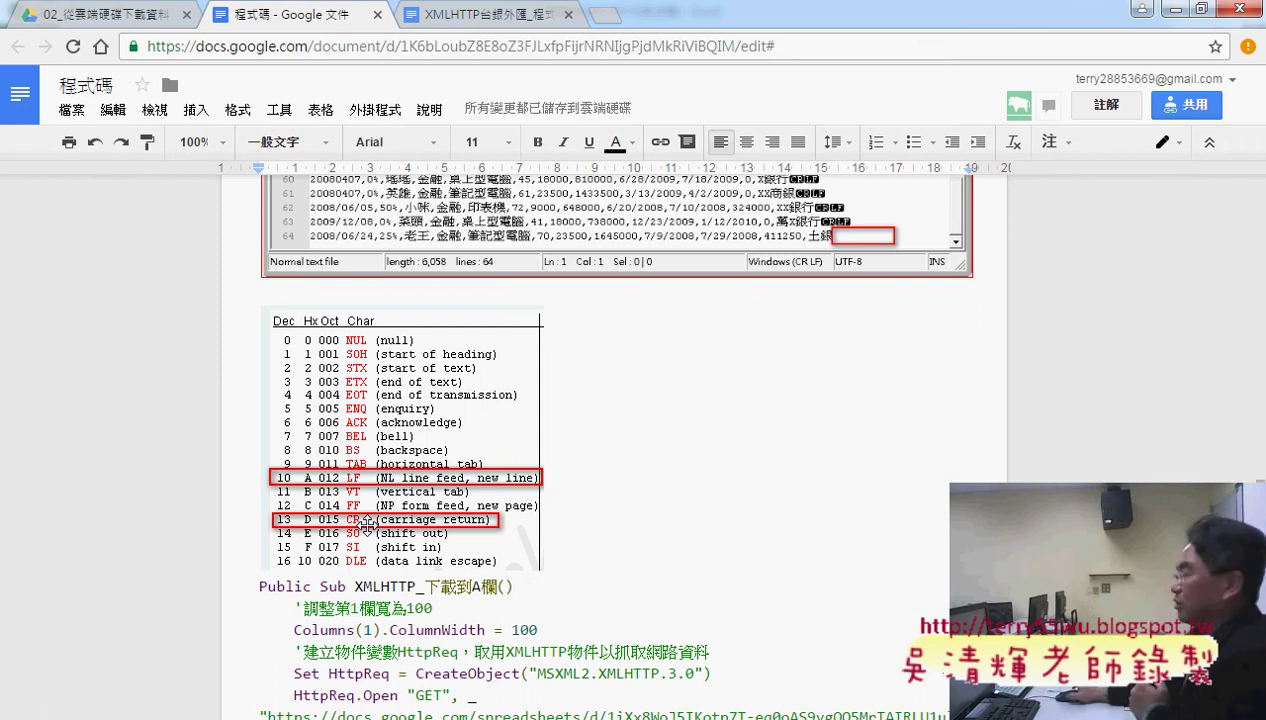
{"action": "scroll", "coordinate": [469, 472], "scroll_direction": "down", "scroll_amount": 2}
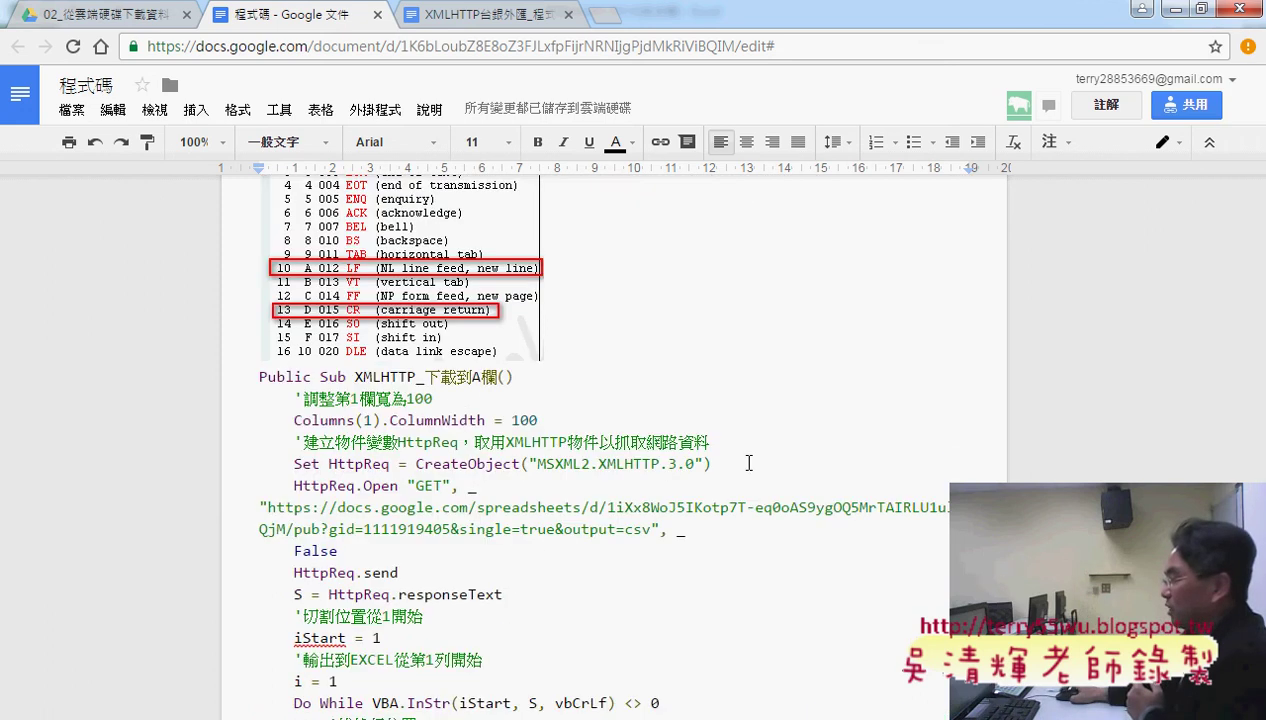
{"action": "scroll", "coordinate": [600, 465], "scroll_direction": "down", "scroll_amount": 2}
{"action": "scroll", "coordinate": [750, 460], "scroll_direction": "down", "scroll_amount": 5}
{"action": "scroll", "coordinate": [750, 460], "scroll_direction": "down", "scroll_amount": 1}
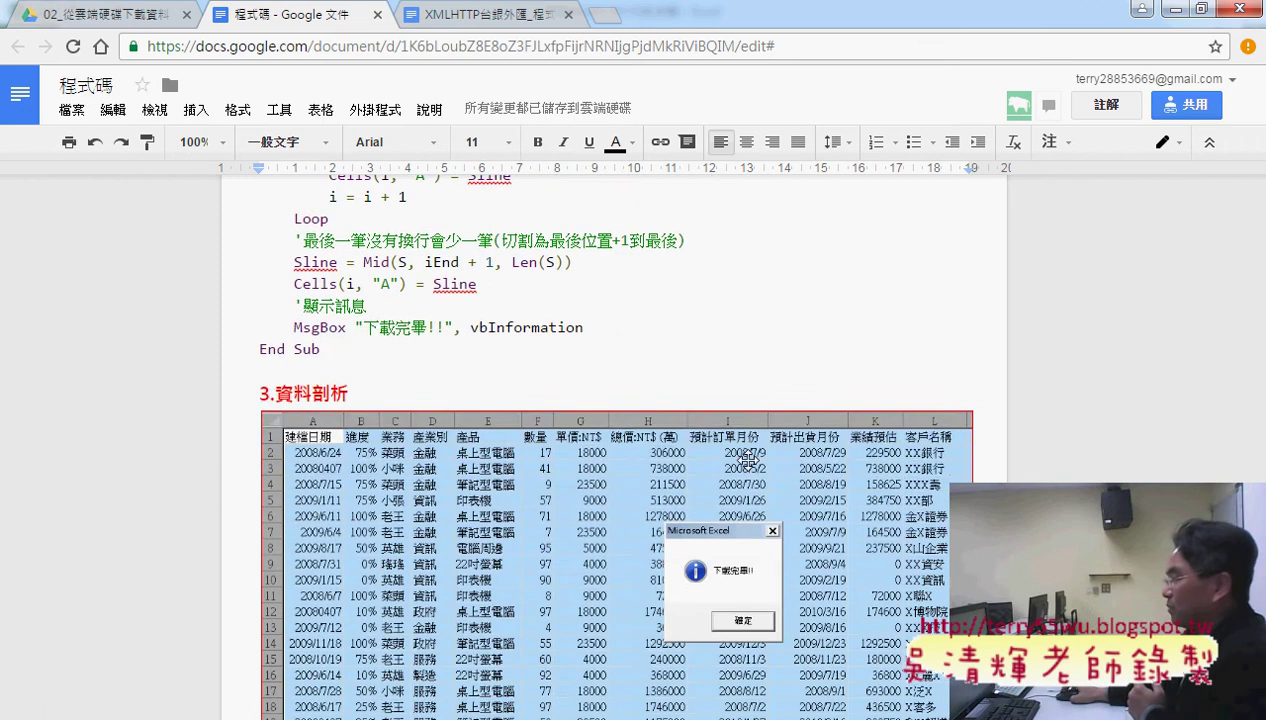
{"action": "scroll", "coordinate": [755, 462], "scroll_direction": "down", "scroll_amount": 3}
{"action": "scroll", "coordinate": [765, 465], "scroll_direction": "down", "scroll_amount": 1}
{"action": "scroll", "coordinate": [768, 467], "scroll_direction": "down", "scroll_amount": 3}
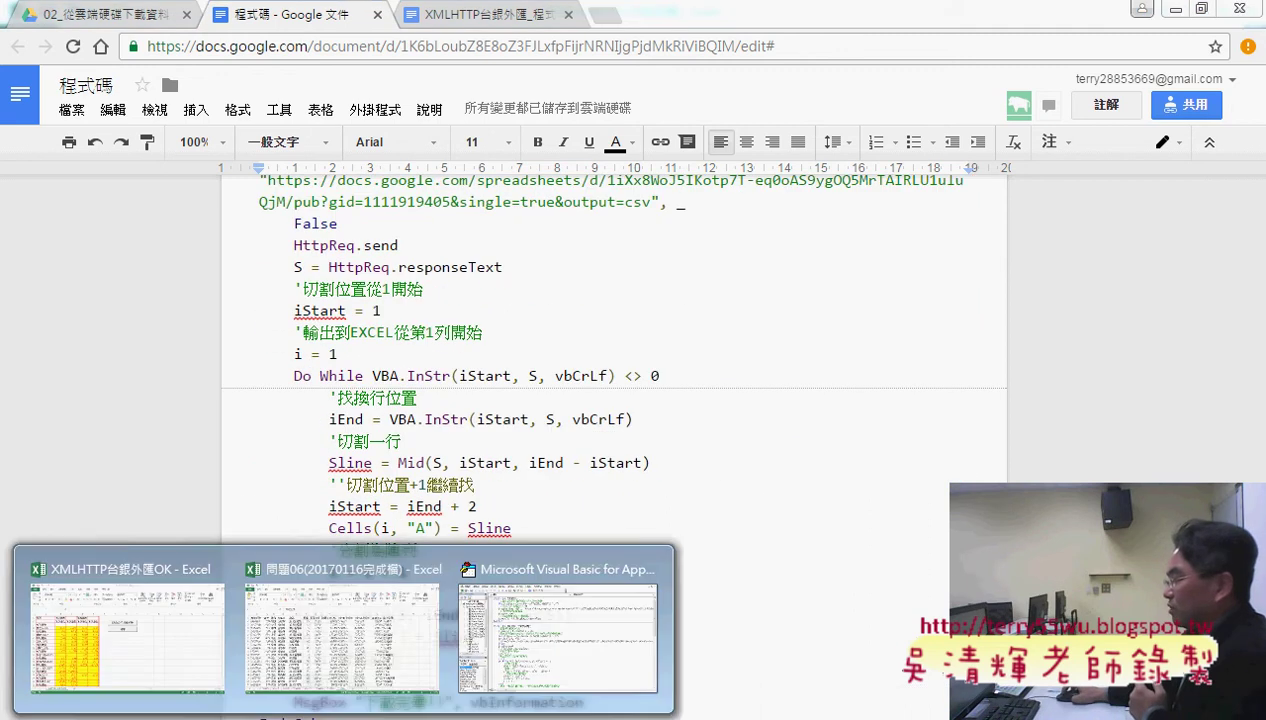
Step: Add a new blank worksheet, 工作表3, to the Excel workbook
{"action": "left_click", "coordinate": [388, 654]}
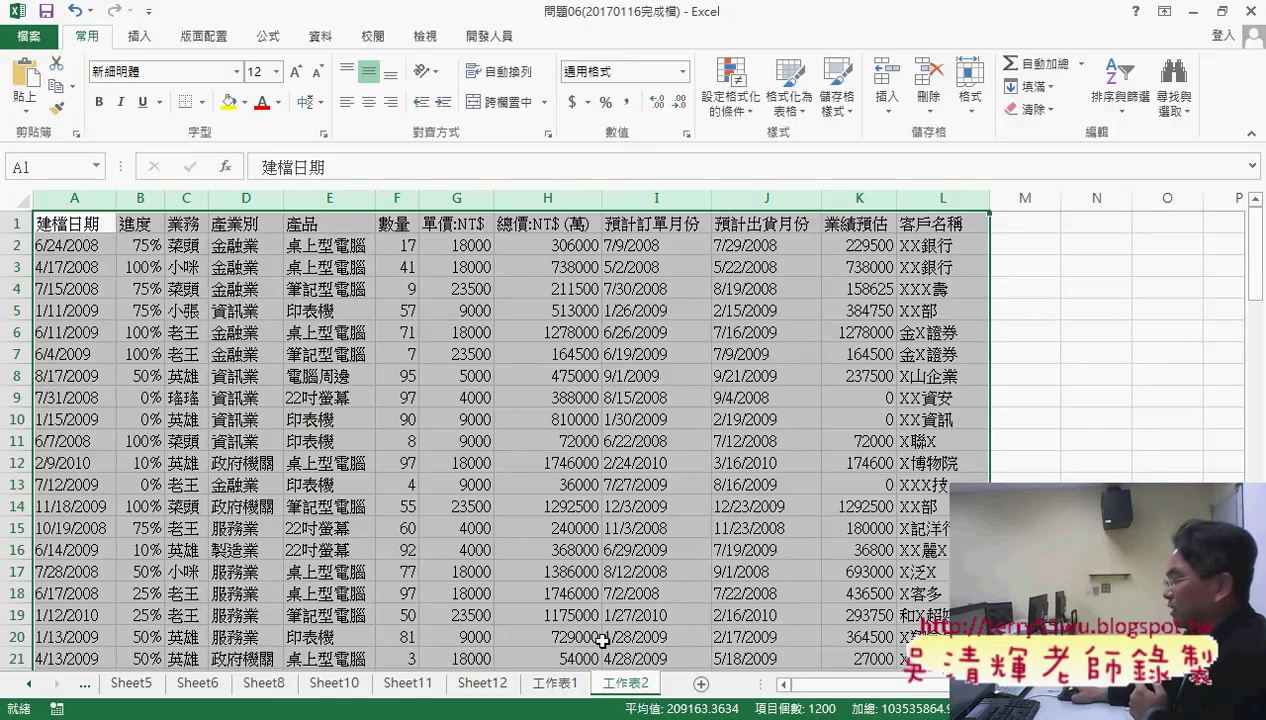
{"action": "left_click", "coordinate": [705, 684]}
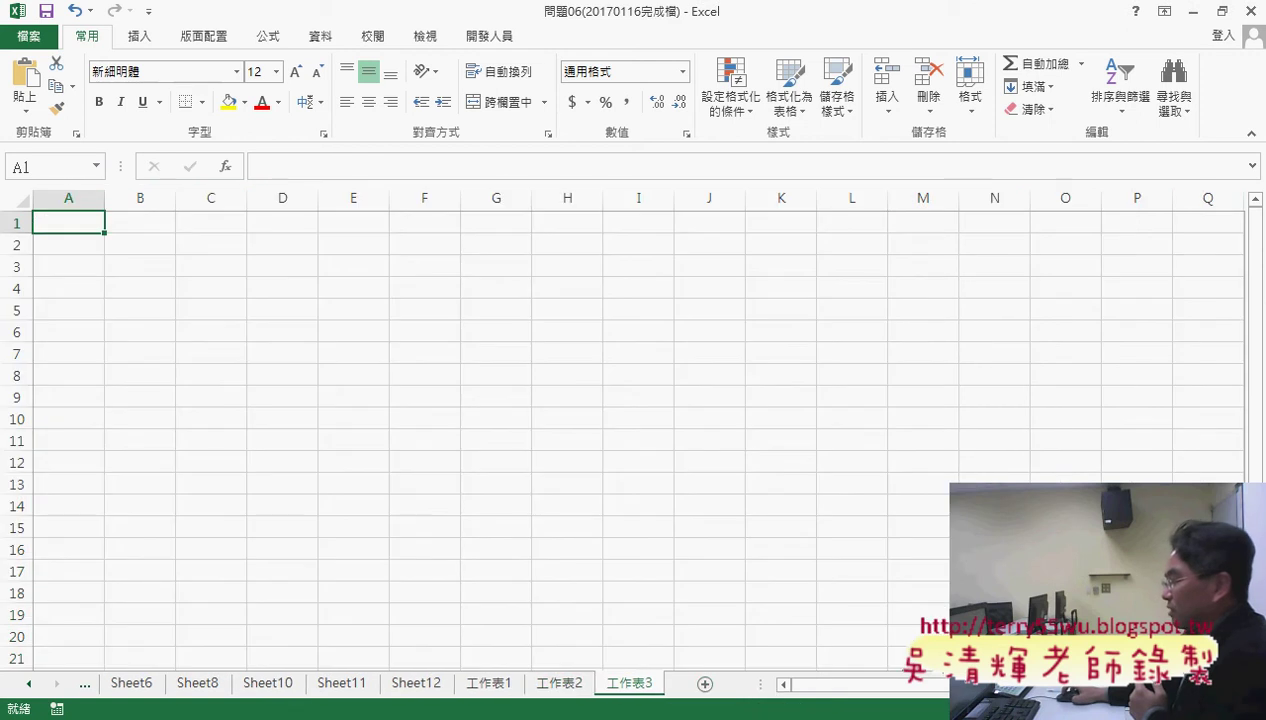
{"action": "left_click", "coordinate": [254, 673]}
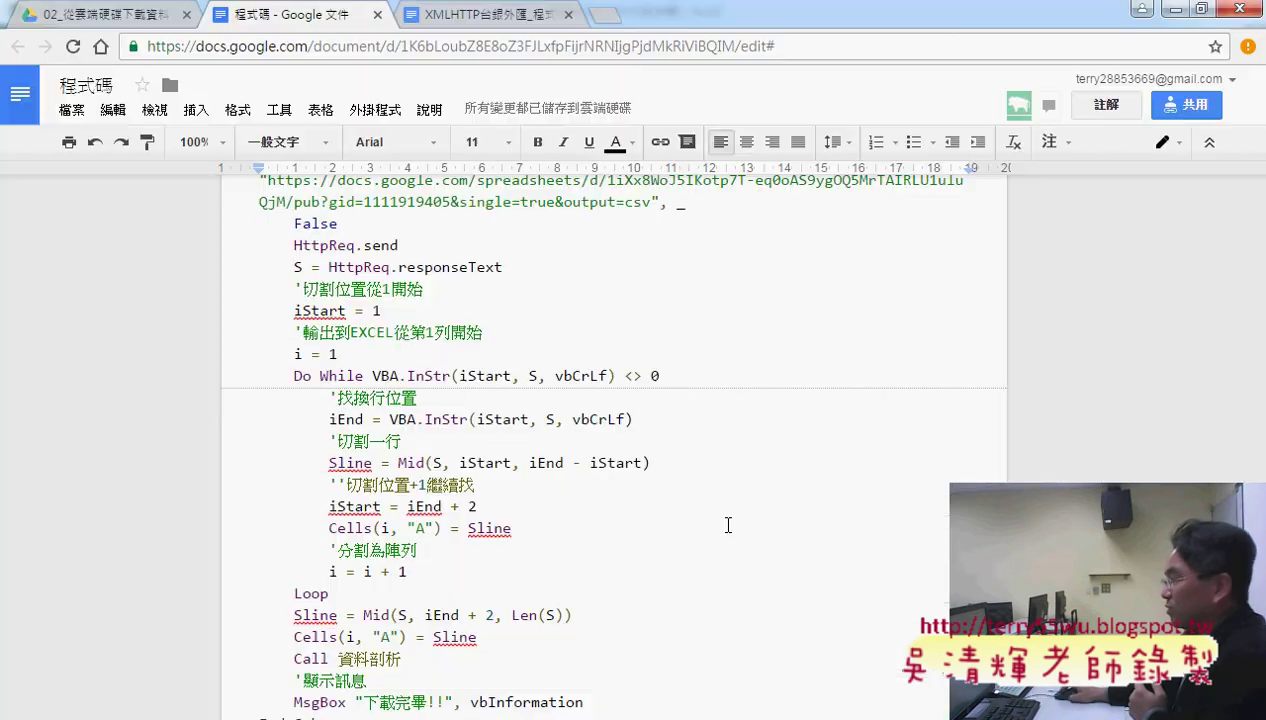
{"action": "left_click", "coordinate": [1175, 10]}
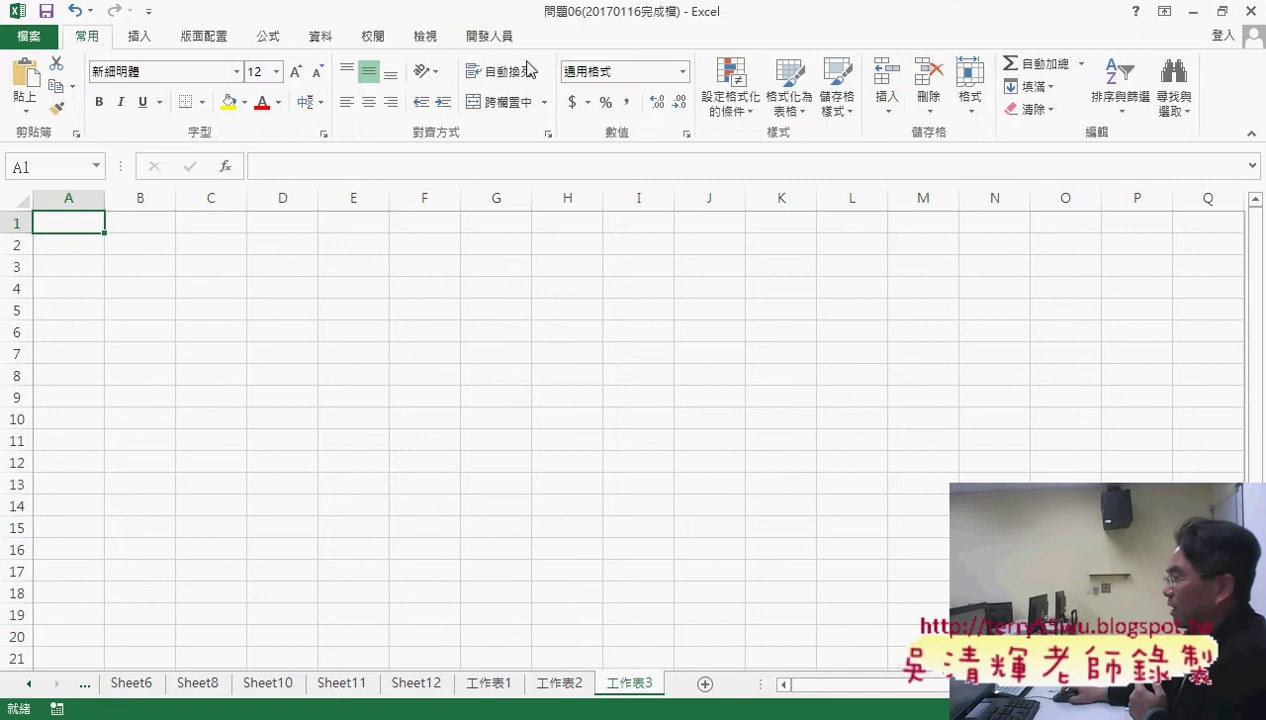
Step: Run the XMLHTTP_下載到A欄 macro to fill column A with downloaded rows, then add sheet 工作表4
{"action": "left_click", "coordinate": [502, 43]}
{"action": "left_click", "coordinate": [40, 85]}
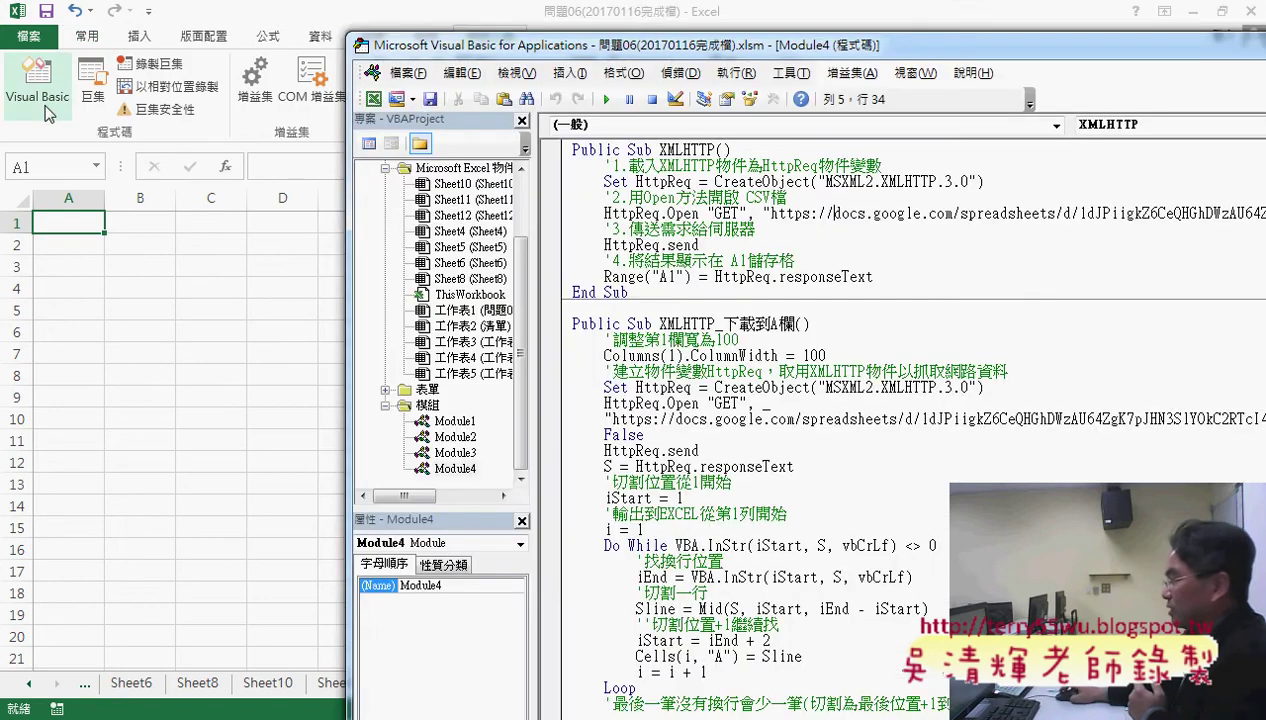
{"action": "scroll", "coordinate": [757, 378], "scroll_direction": "down", "scroll_amount": 4}
{"action": "left_click", "coordinate": [784, 358]}
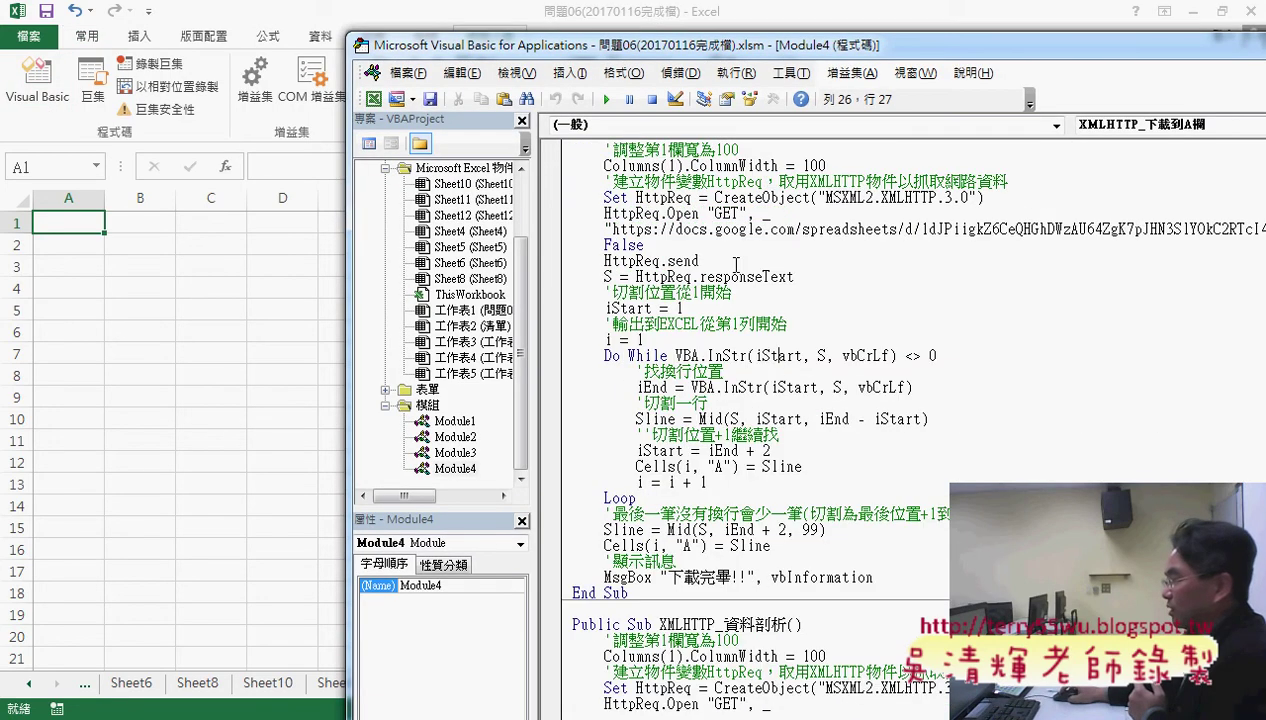
{"action": "left_click", "coordinate": [605, 99]}
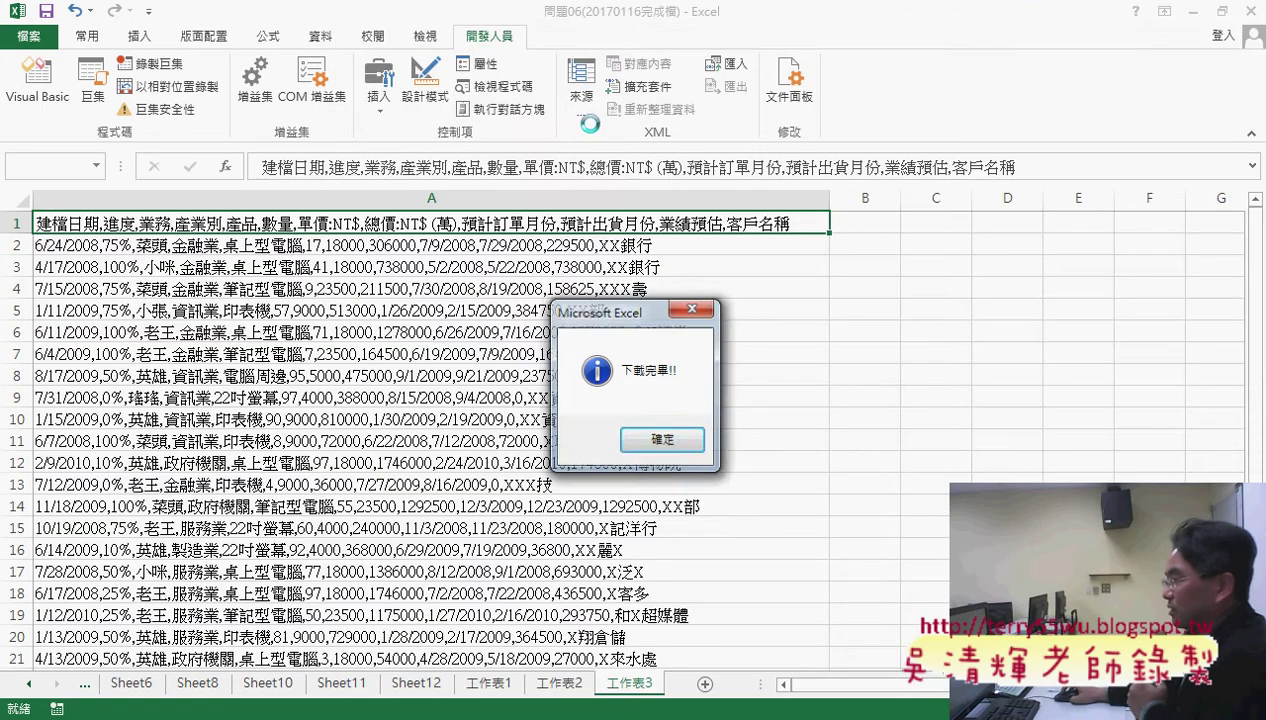
{"action": "left_click", "coordinate": [662, 439]}
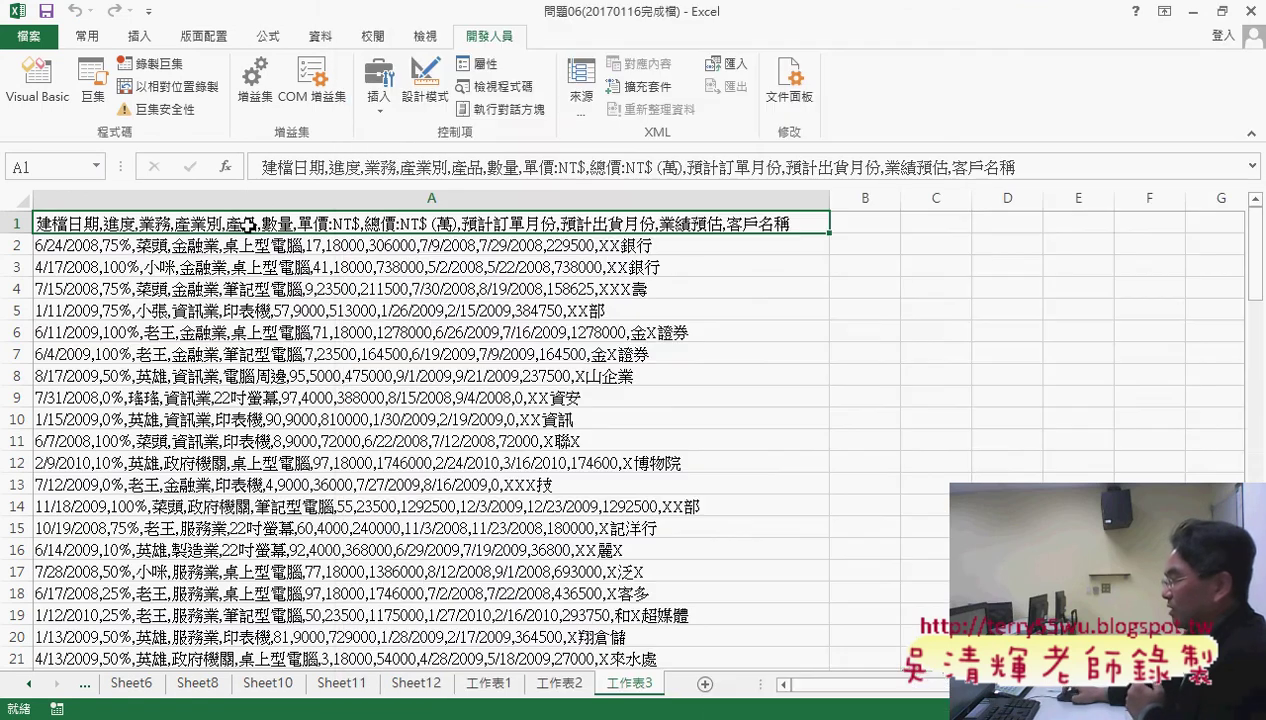
{"action": "left_click", "coordinate": [708, 715]}
{"action": "left_click", "coordinate": [704, 684]}
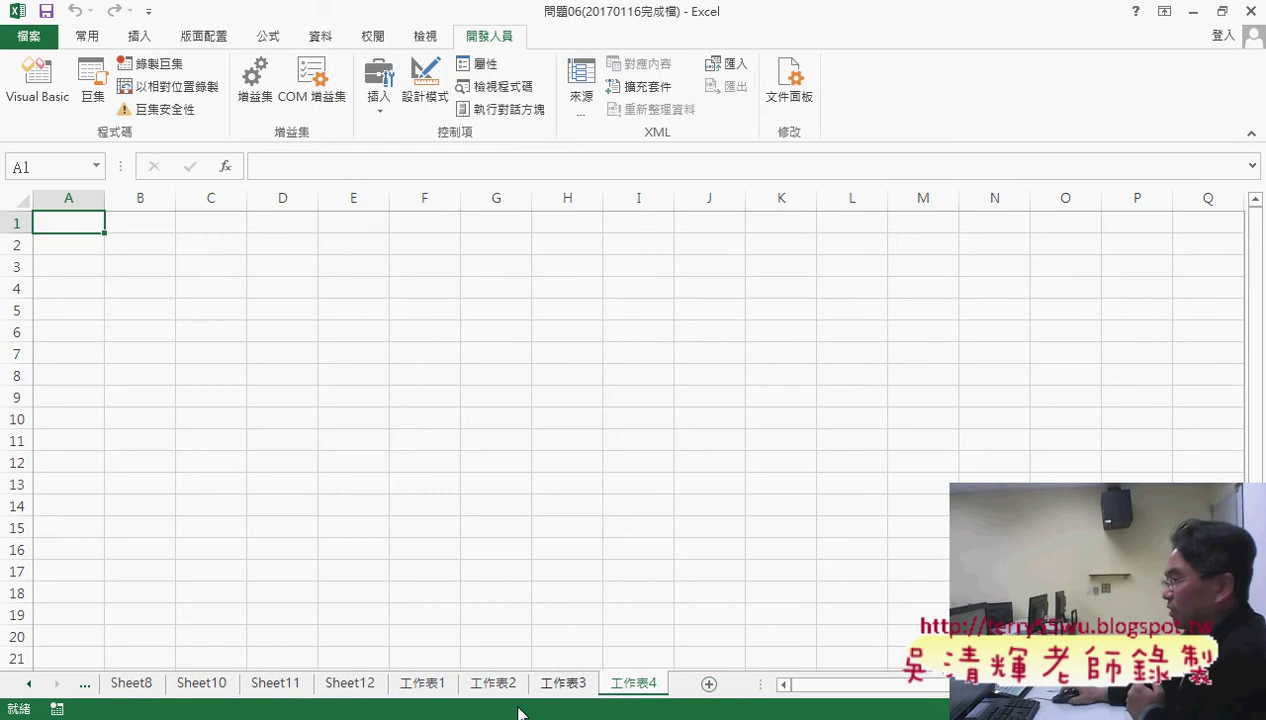
Step: Select the 資料剖析 procedure in the VBA editor and run the download-and-parse macro, filling 工作表4's 12 columns
{"action": "left_click", "coordinate": [40, 85]}
{"action": "scroll", "coordinate": [930, 400], "scroll_direction": "down", "scroll_amount": 4}
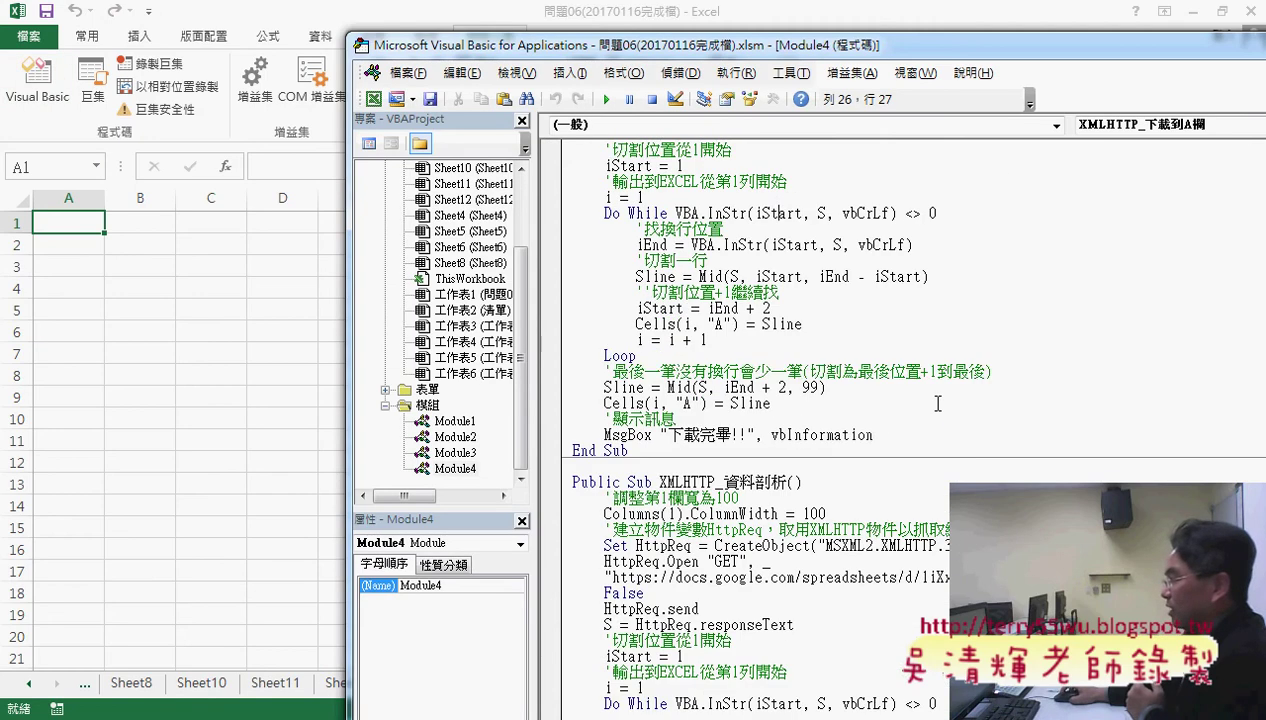
{"action": "scroll", "coordinate": [935, 402], "scroll_direction": "down", "scroll_amount": 6}
{"action": "scroll", "coordinate": [764, 377], "scroll_direction": "down", "scroll_amount": 3}
{"action": "scroll", "coordinate": [764, 377], "scroll_direction": "down", "scroll_amount": 1}
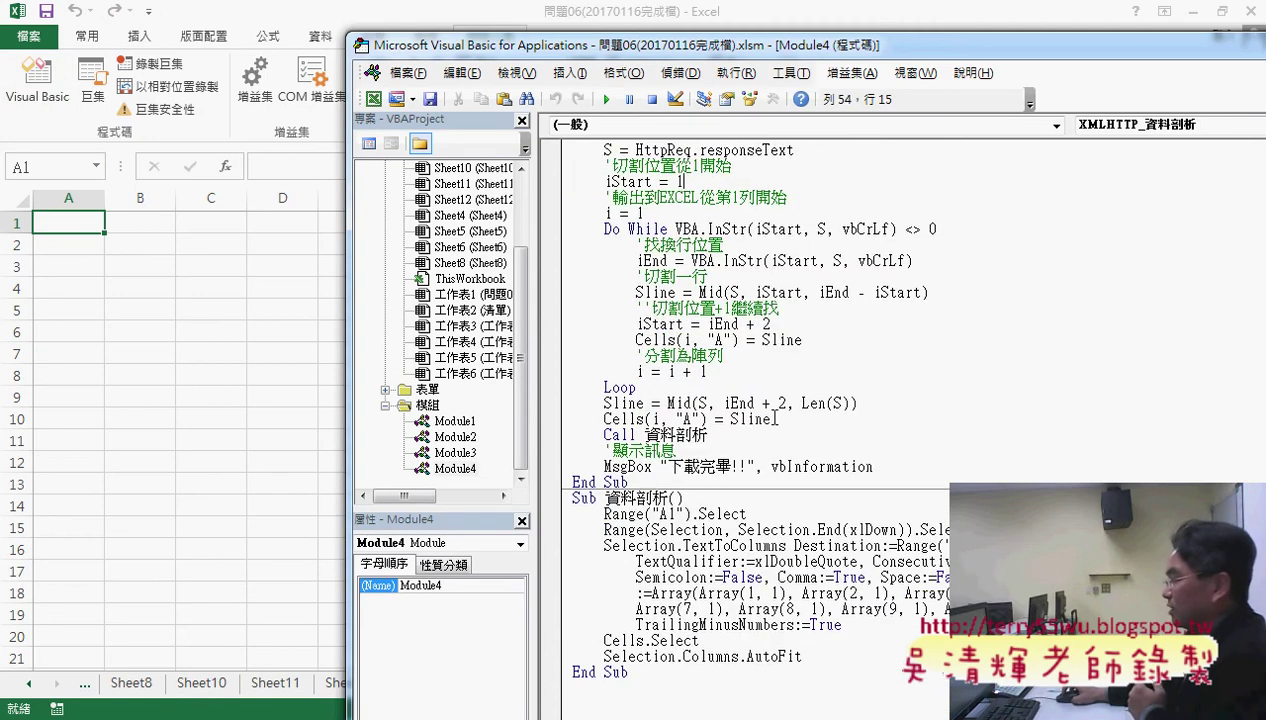
{"action": "left_click", "coordinate": [763, 578]}
{"action": "left_click_drag", "start_coordinate": [640, 672], "coordinate": [565, 498]}
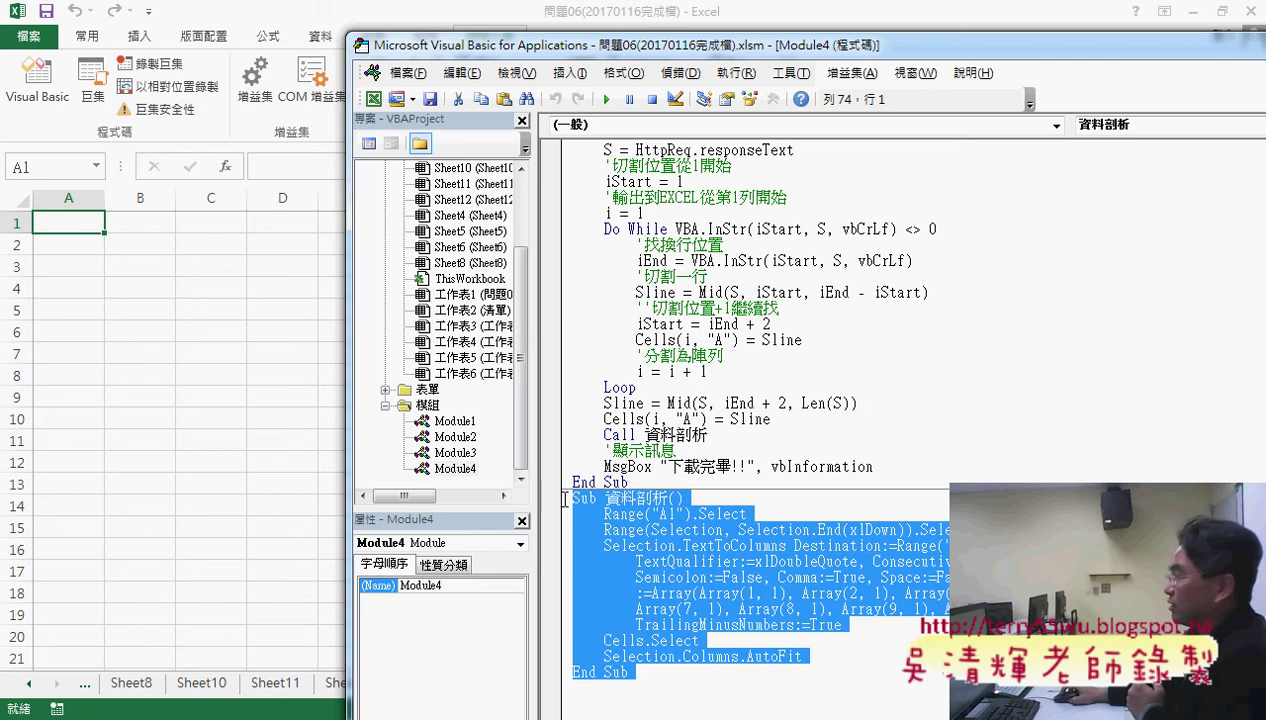
{"action": "left_click", "coordinate": [680, 335]}
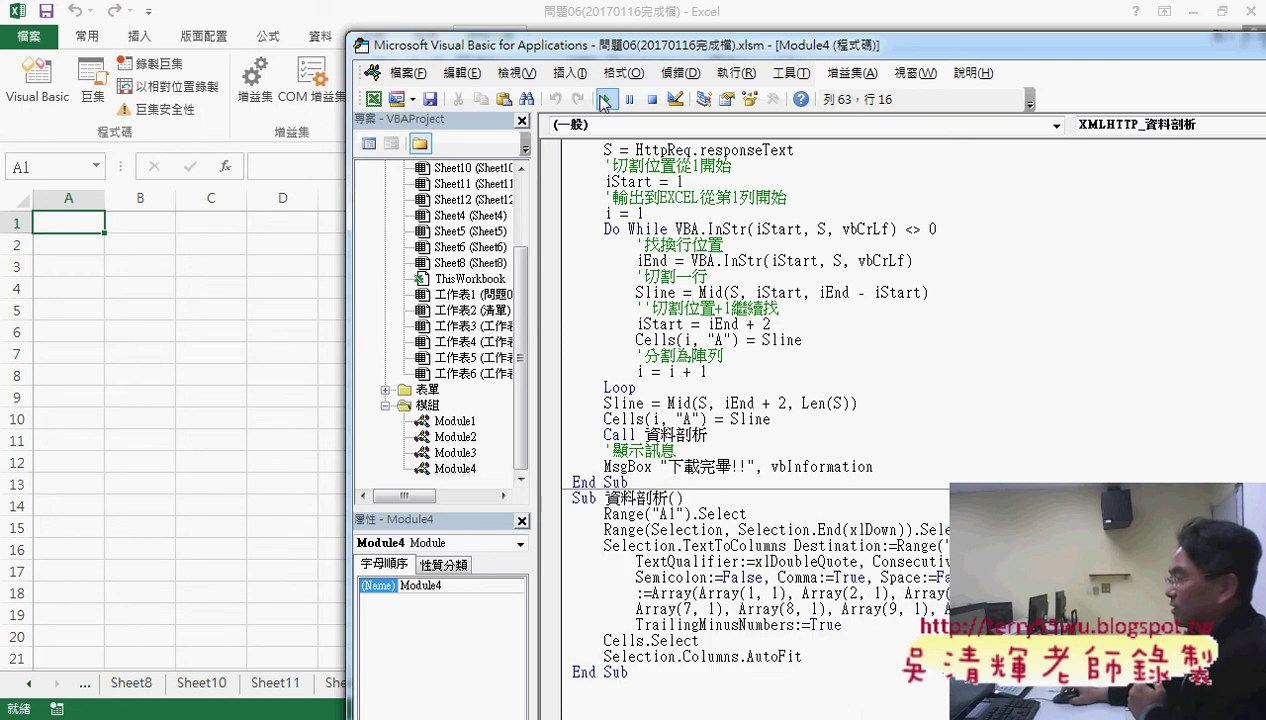
{"action": "left_click", "coordinate": [606, 99]}
{"action": "left_click", "coordinate": [662, 440]}
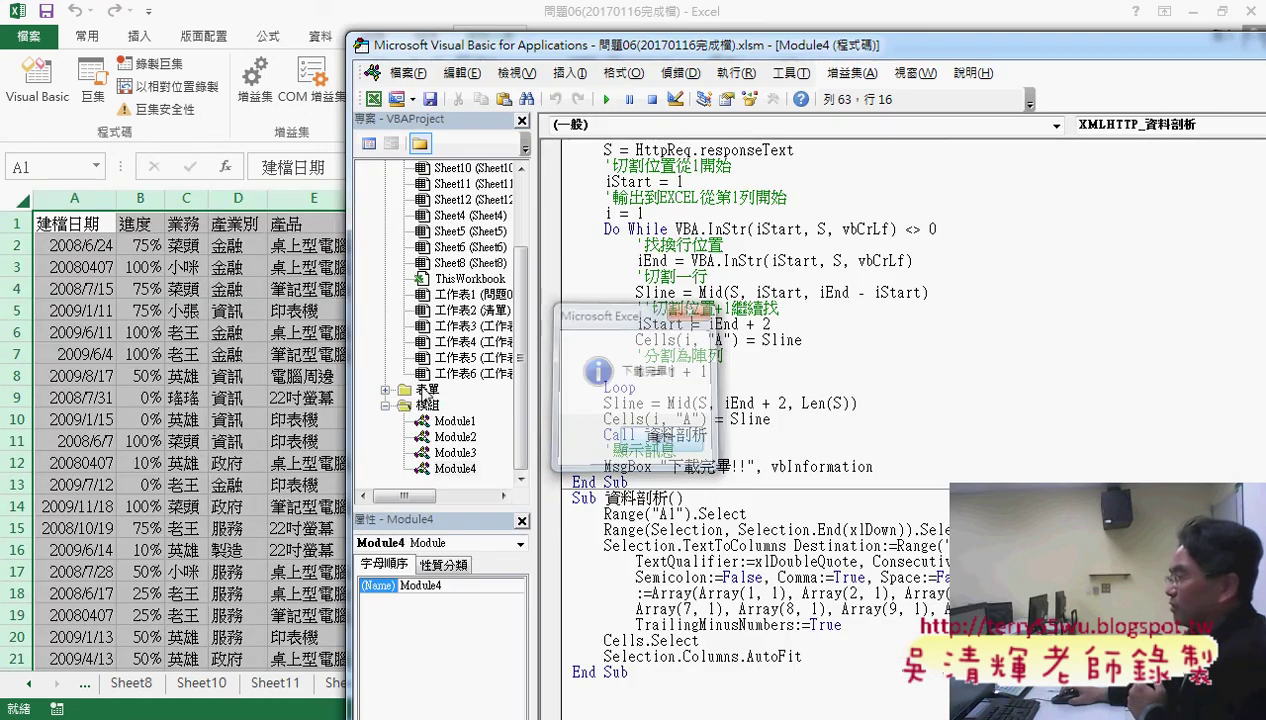
{"action": "left_click", "coordinate": [134, 242]}
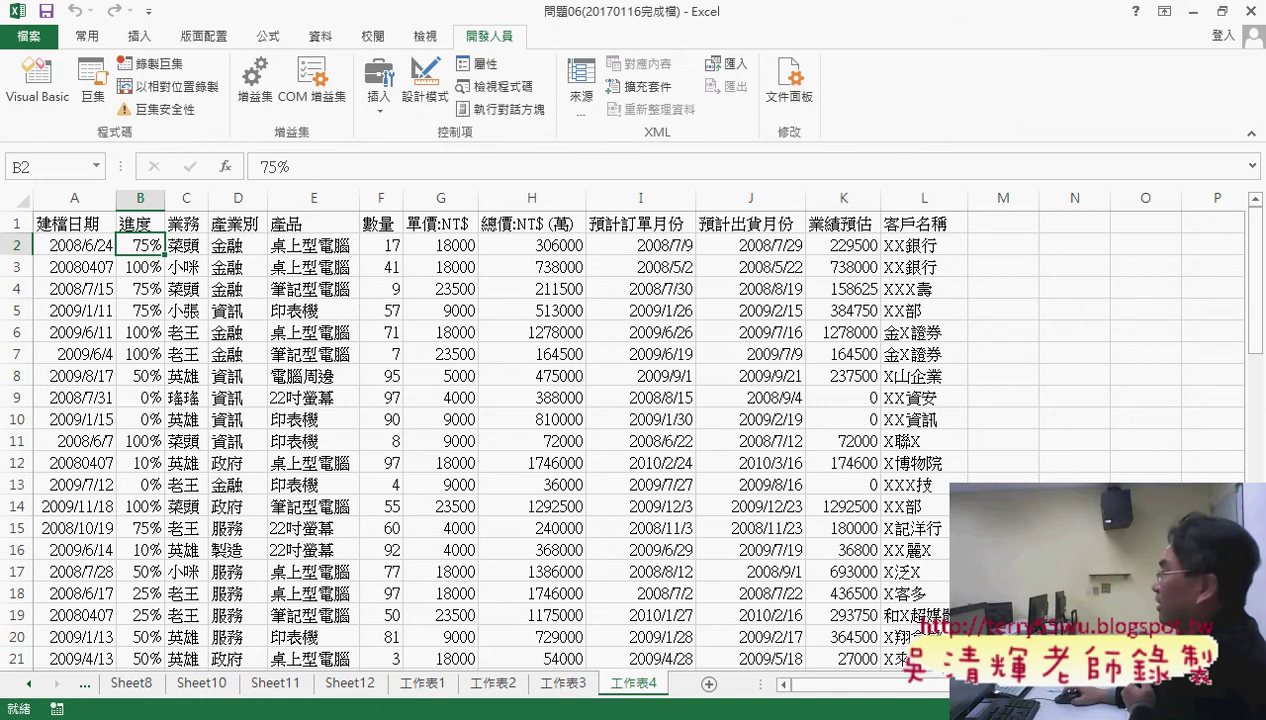
{"action": "left_click", "coordinate": [241, 688]}
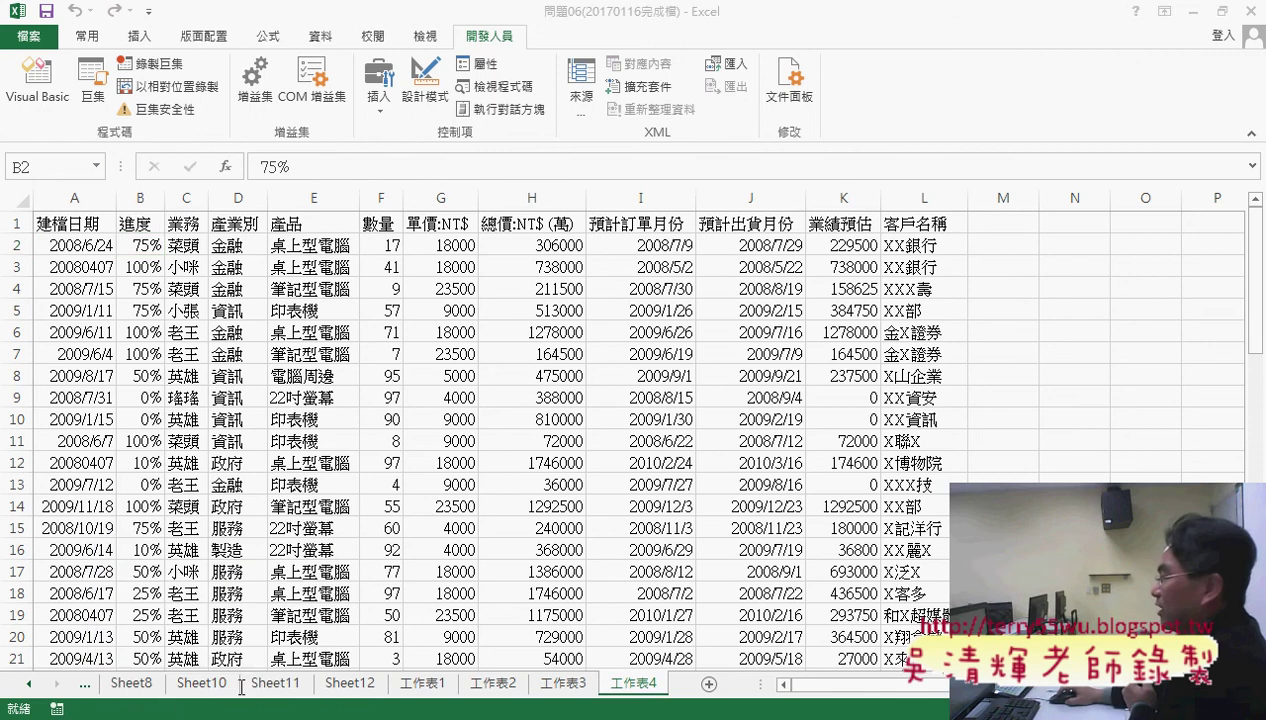
Step: In Drive, go from _雲端白板畫面 into 問題06 and 03_下載網路資料, then select XMLHTTP台銀外匯.xlsx
{"action": "left_click", "coordinate": [110, 16]}
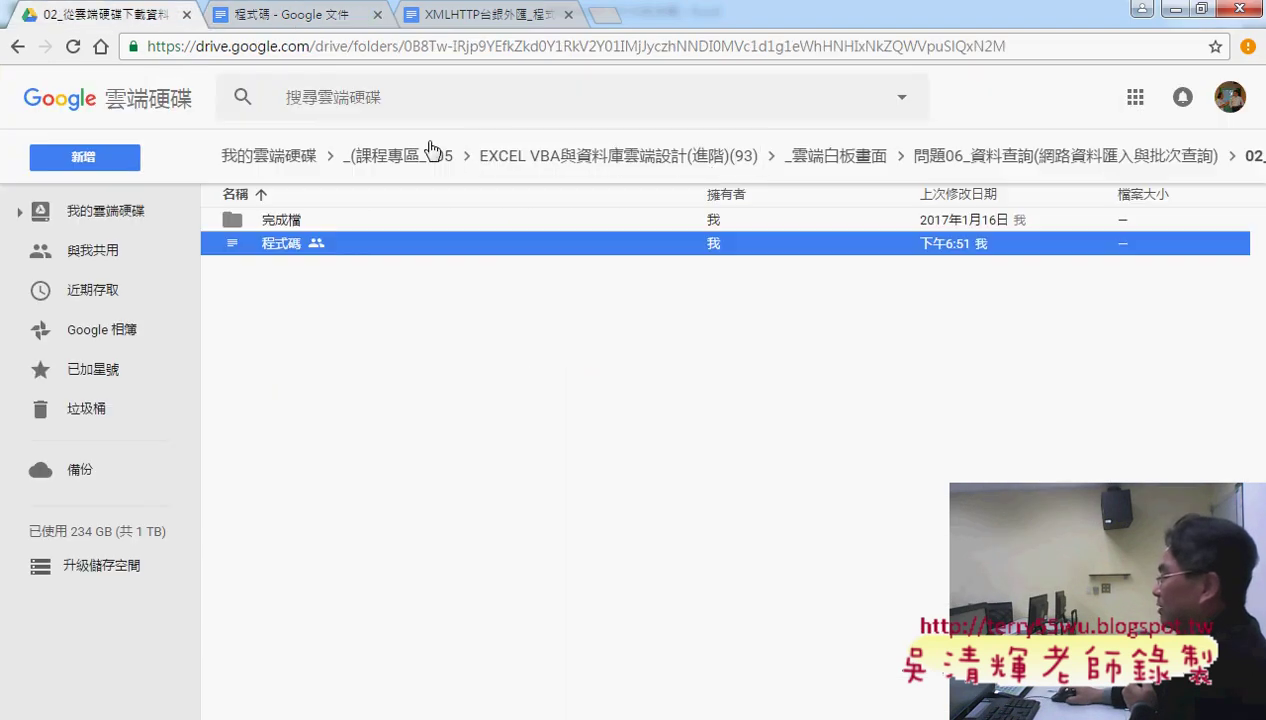
{"action": "left_click", "coordinate": [836, 156]}
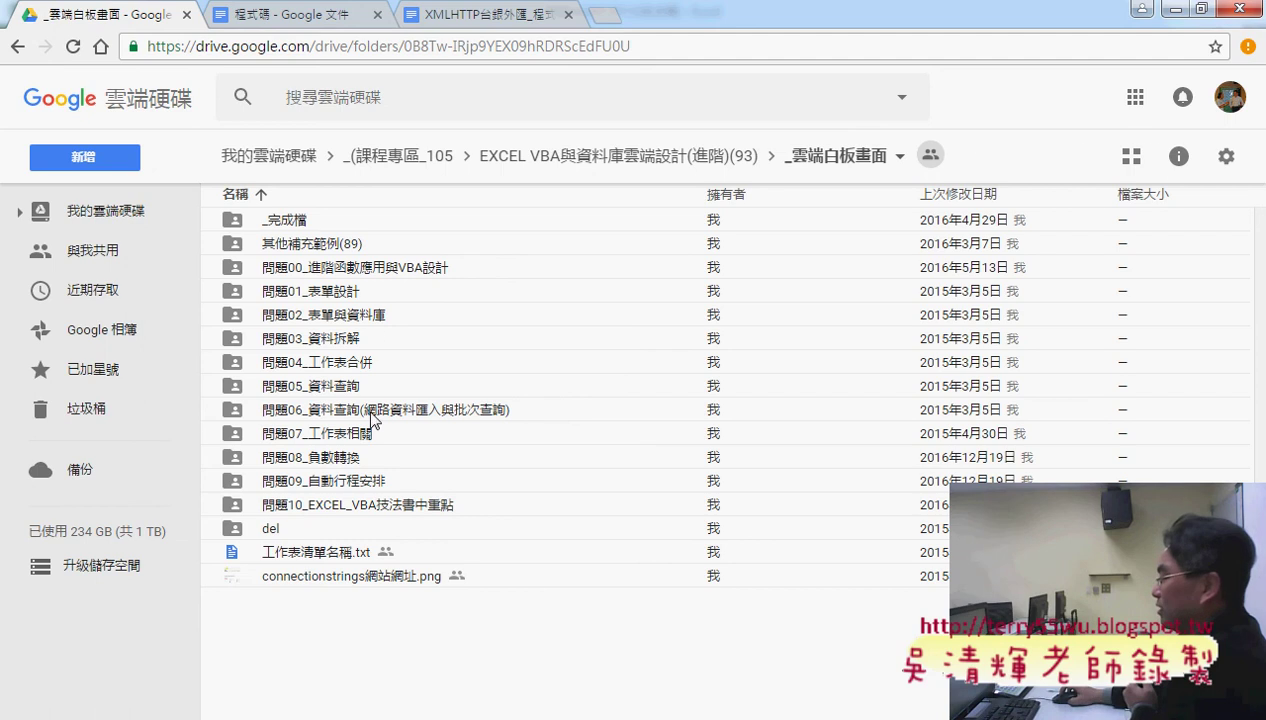
{"action": "left_click", "coordinate": [370, 413]}
{"action": "double_click", "coordinate": [322, 418]}
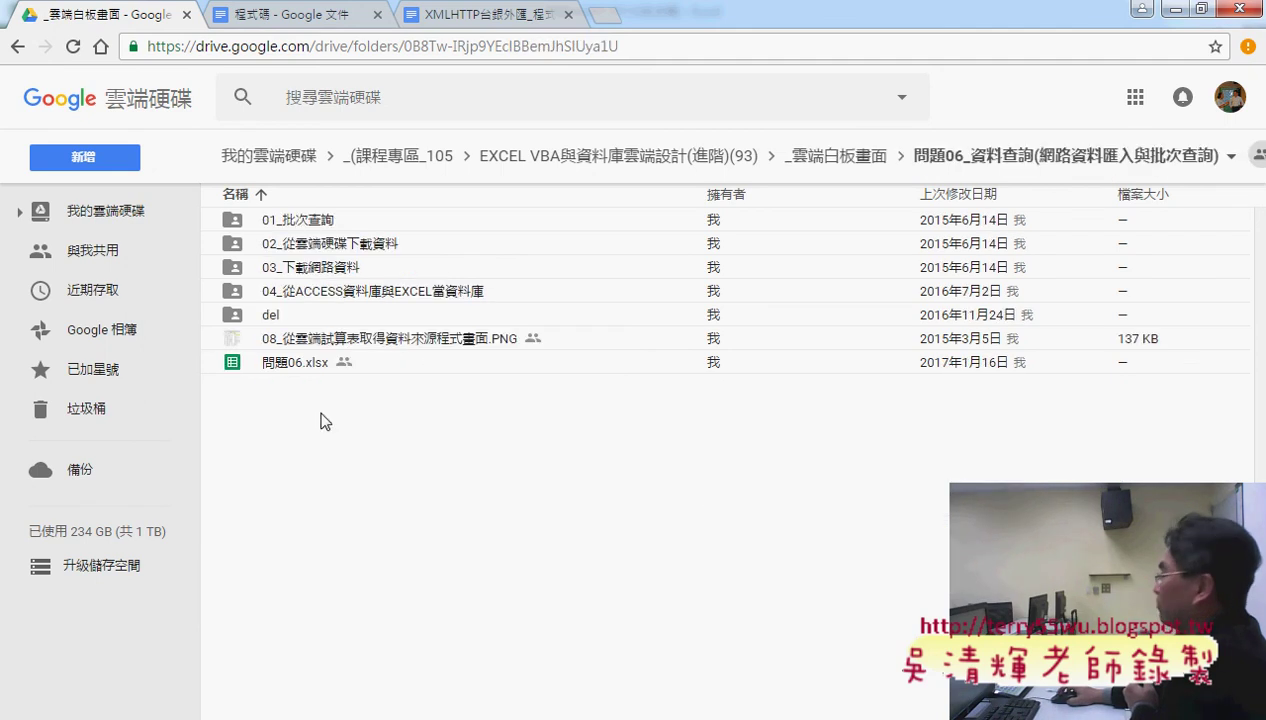
{"action": "left_click", "coordinate": [333, 279]}
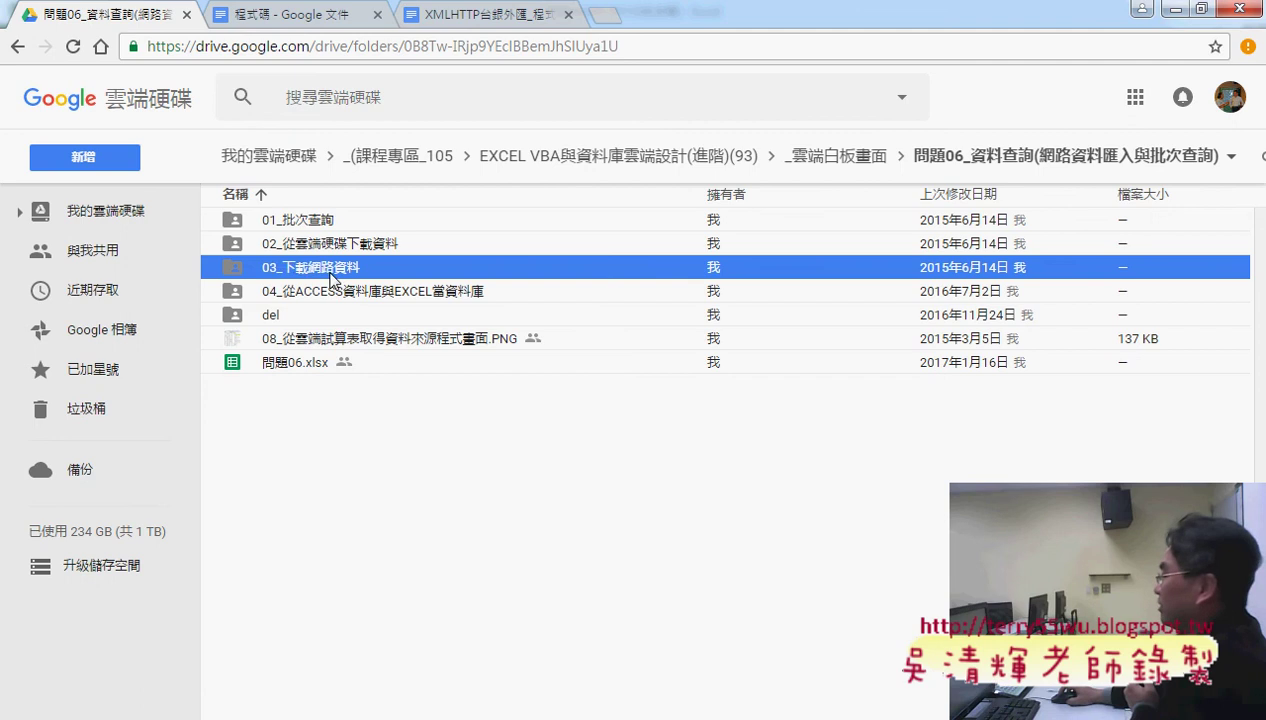
{"action": "left_click", "coordinate": [342, 247]}
{"action": "left_click", "coordinate": [341, 283]}
{"action": "double_click", "coordinate": [362, 278]}
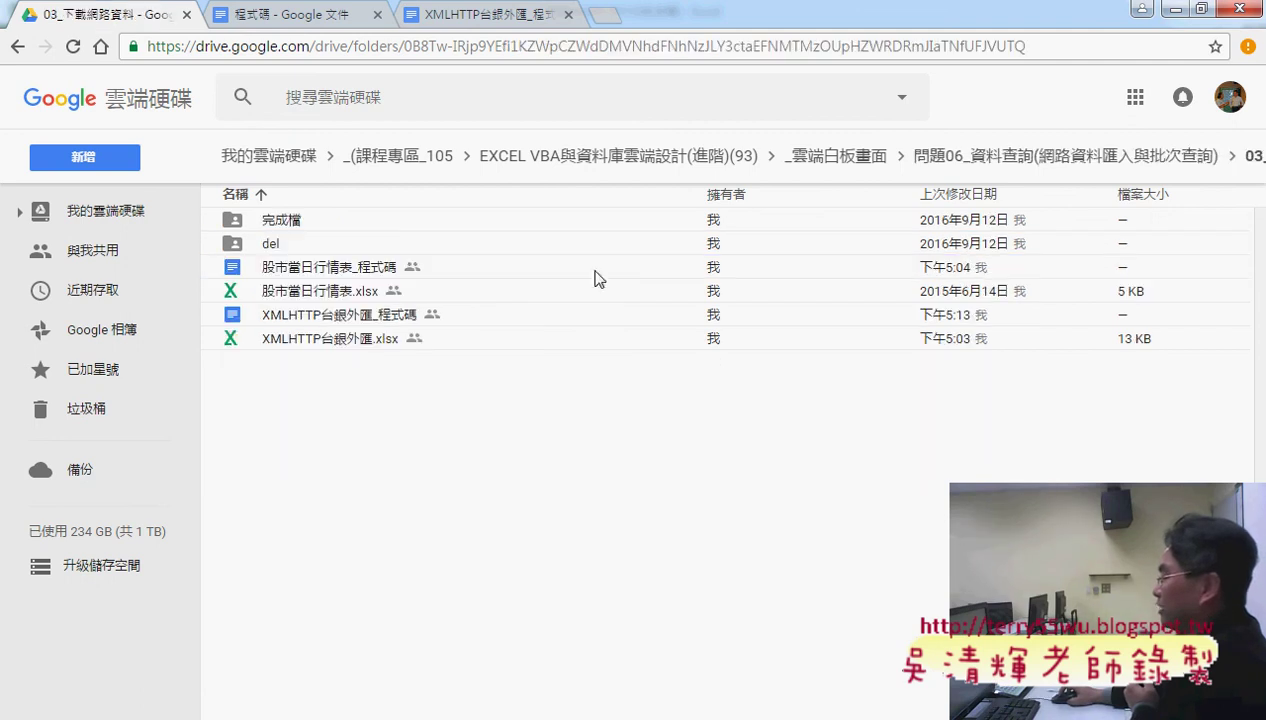
{"action": "left_click", "coordinate": [352, 340]}
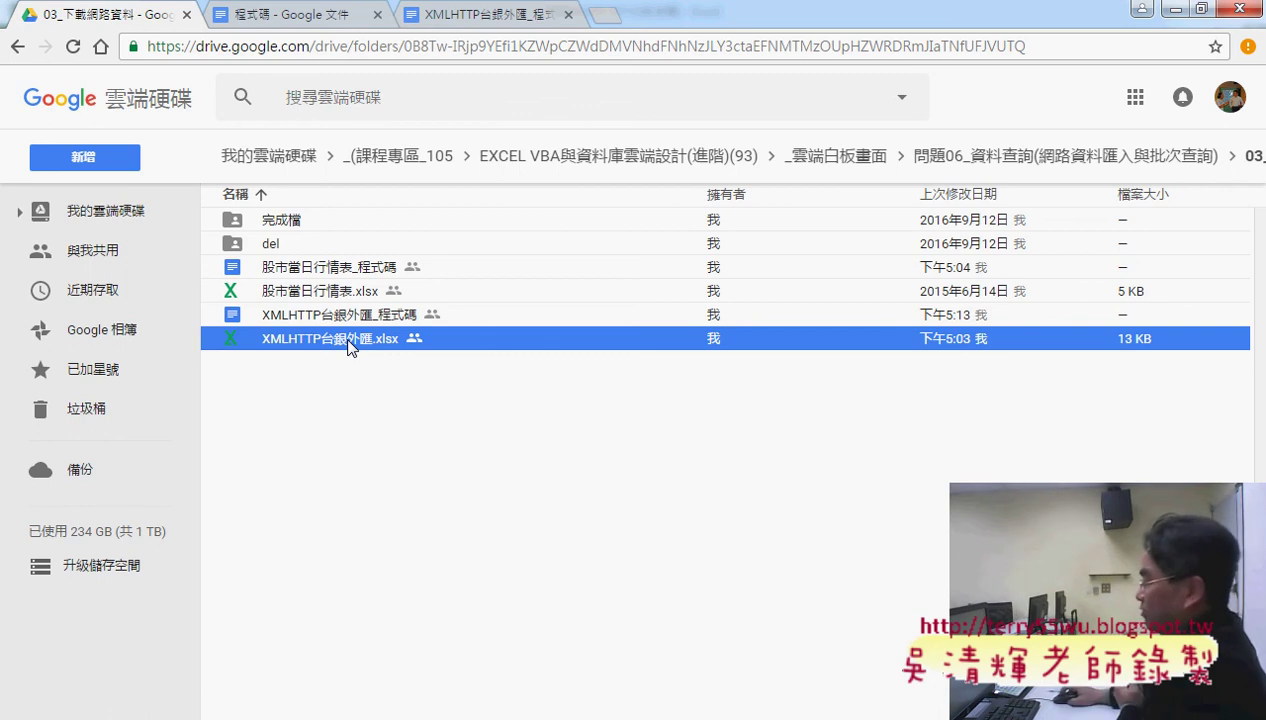
Step: Empty the yellow table with 清除, select B4:E21, then go to the XMLHTTP台銀外匯_程式碼 notes
{"action": "left_click", "coordinate": [238, 710]}
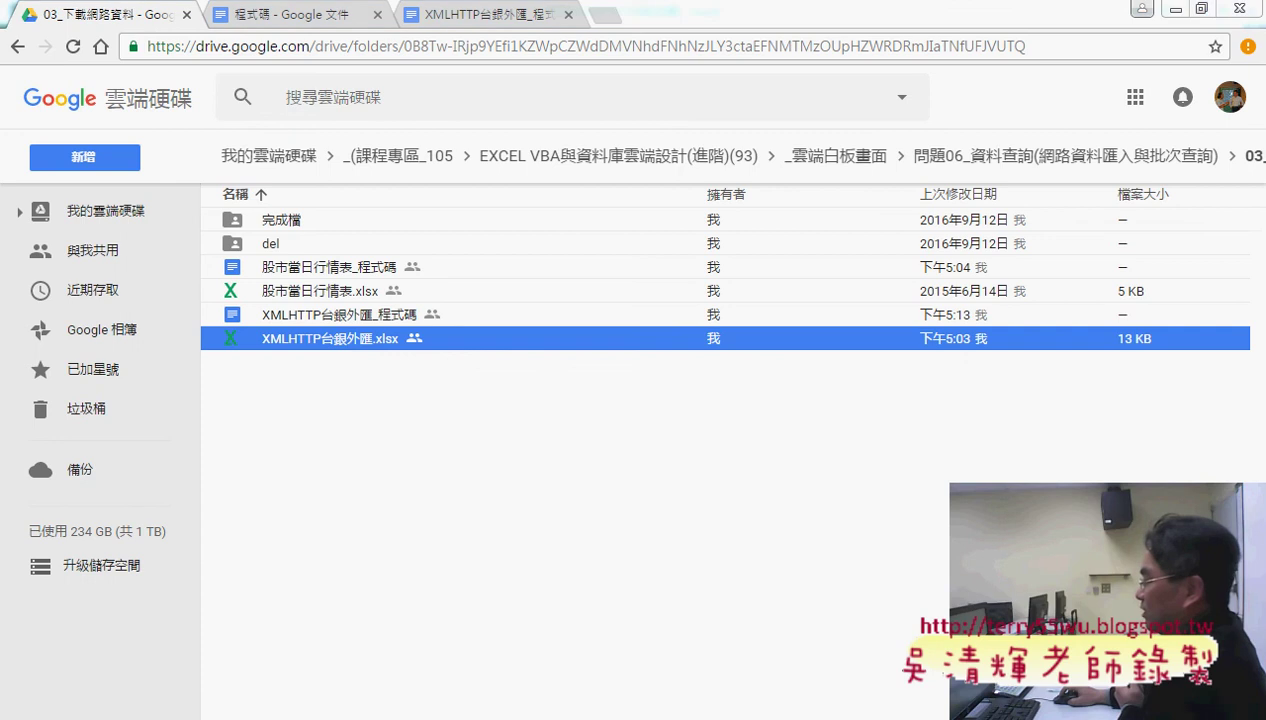
{"action": "left_click", "coordinate": [127, 630]}
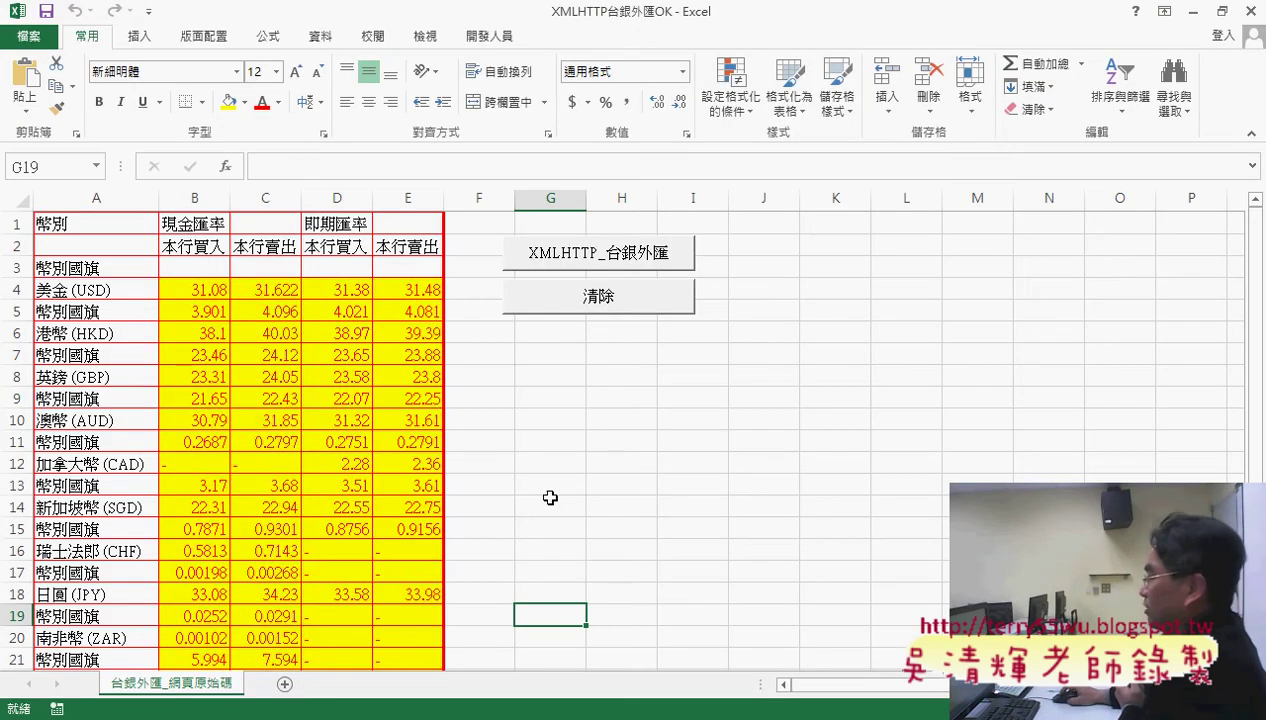
{"action": "left_click", "coordinate": [600, 300]}
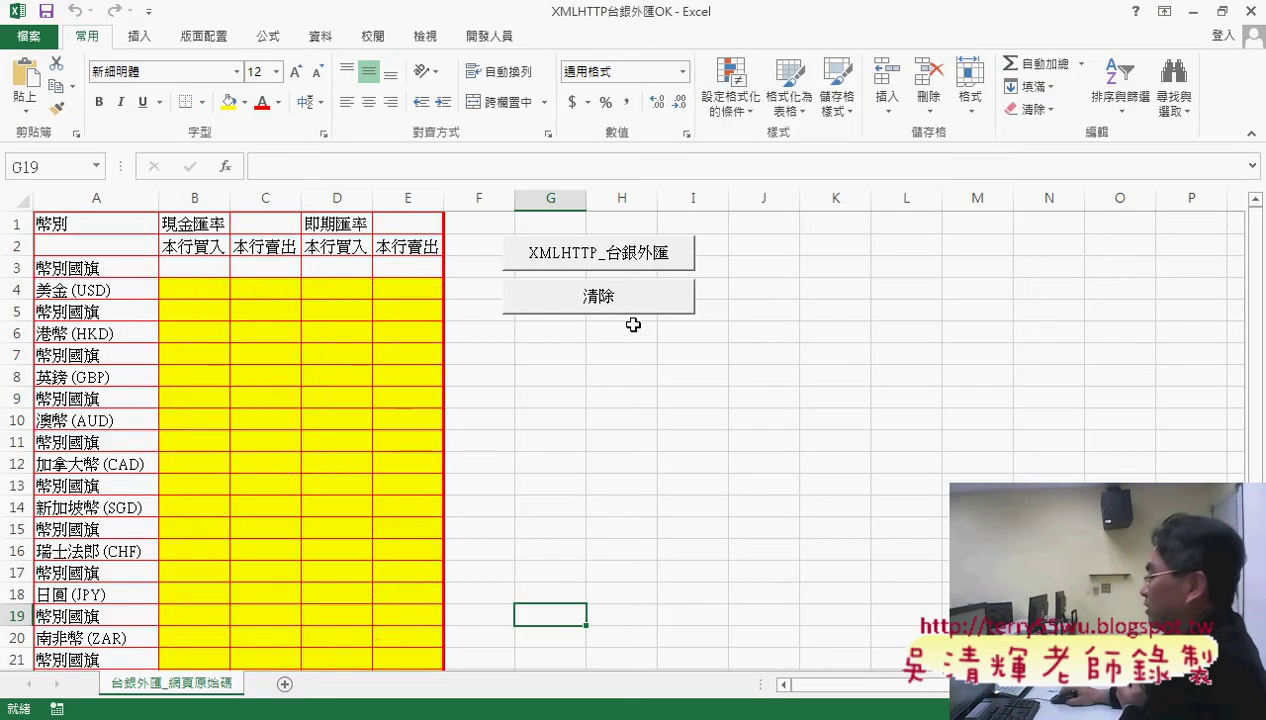
{"action": "left_click_drag", "start_coordinate": [178, 289], "coordinate": [417, 657]}
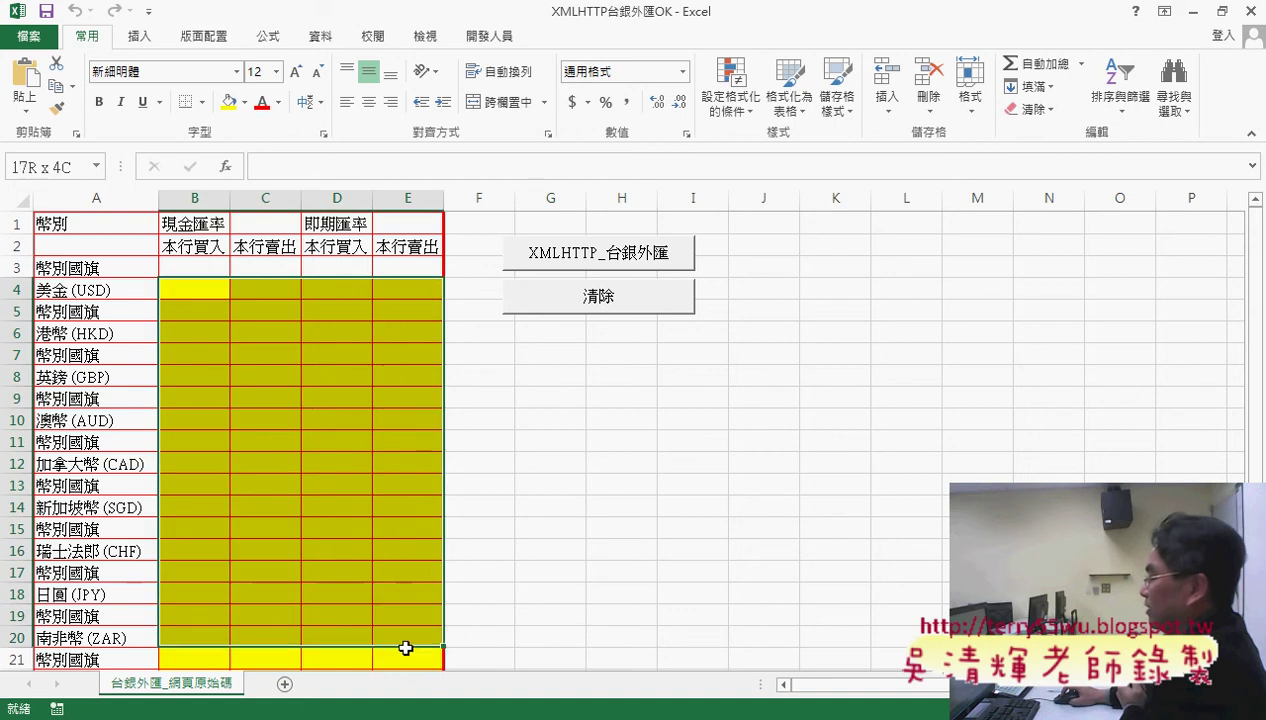
{"action": "mouse_move", "coordinate": [216, 712]}
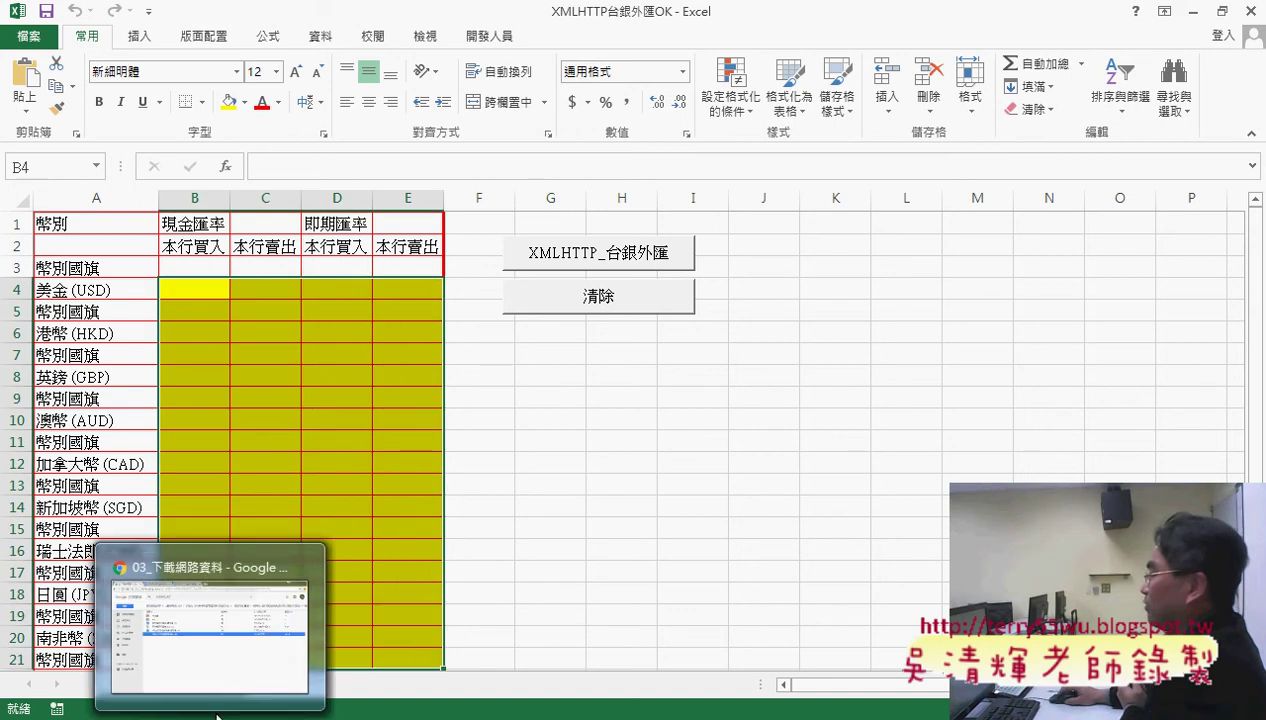
{"action": "left_click", "coordinate": [200, 620]}
{"action": "left_click", "coordinate": [483, 16]}
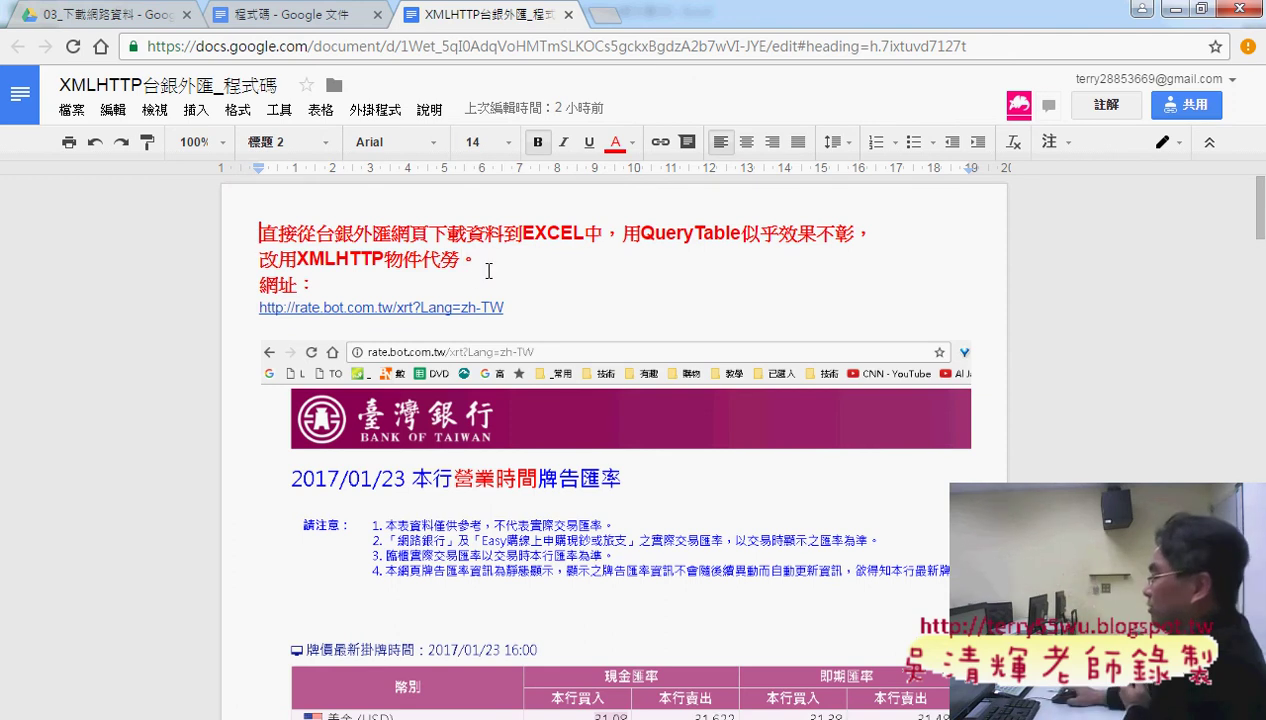
Step: Follow the rate.bot.com.tw link in the notes to load the Bank of Taiwan rate board
{"action": "left_click", "coordinate": [490, 307]}
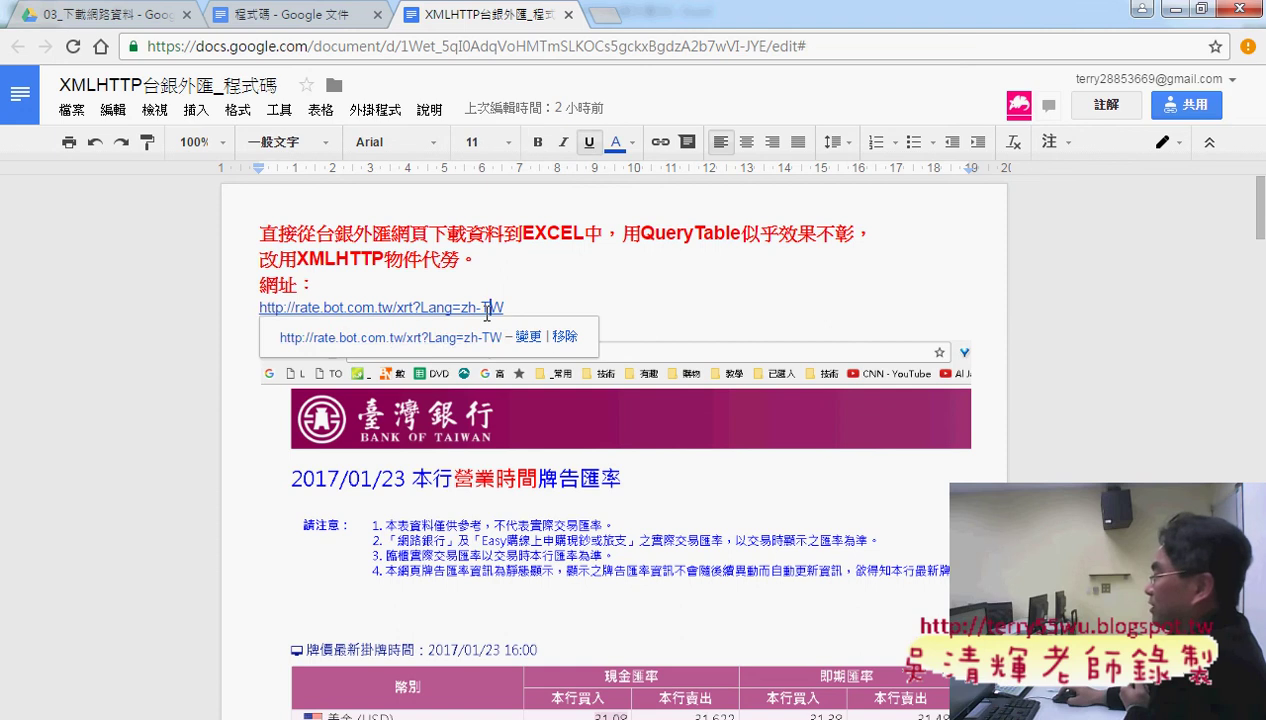
{"action": "left_click", "coordinate": [472, 346]}
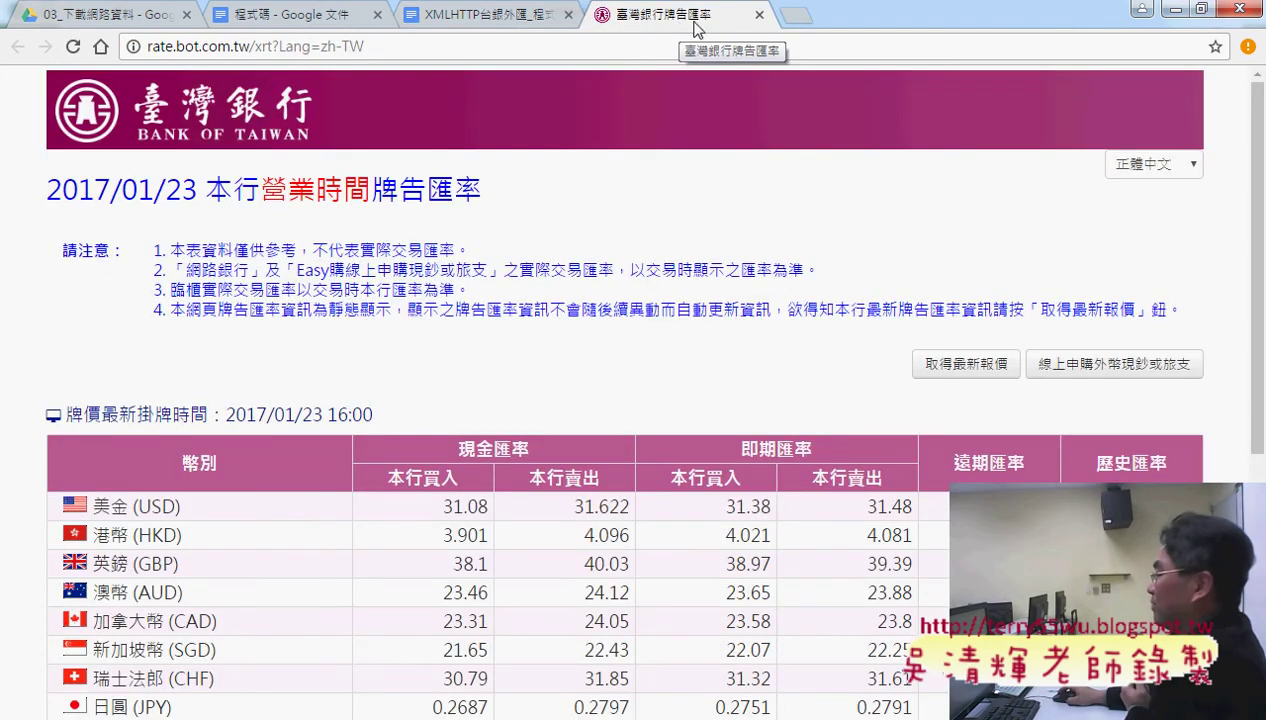
{"action": "scroll", "coordinate": [840, 283], "scroll_direction": "down", "scroll_amount": 2}
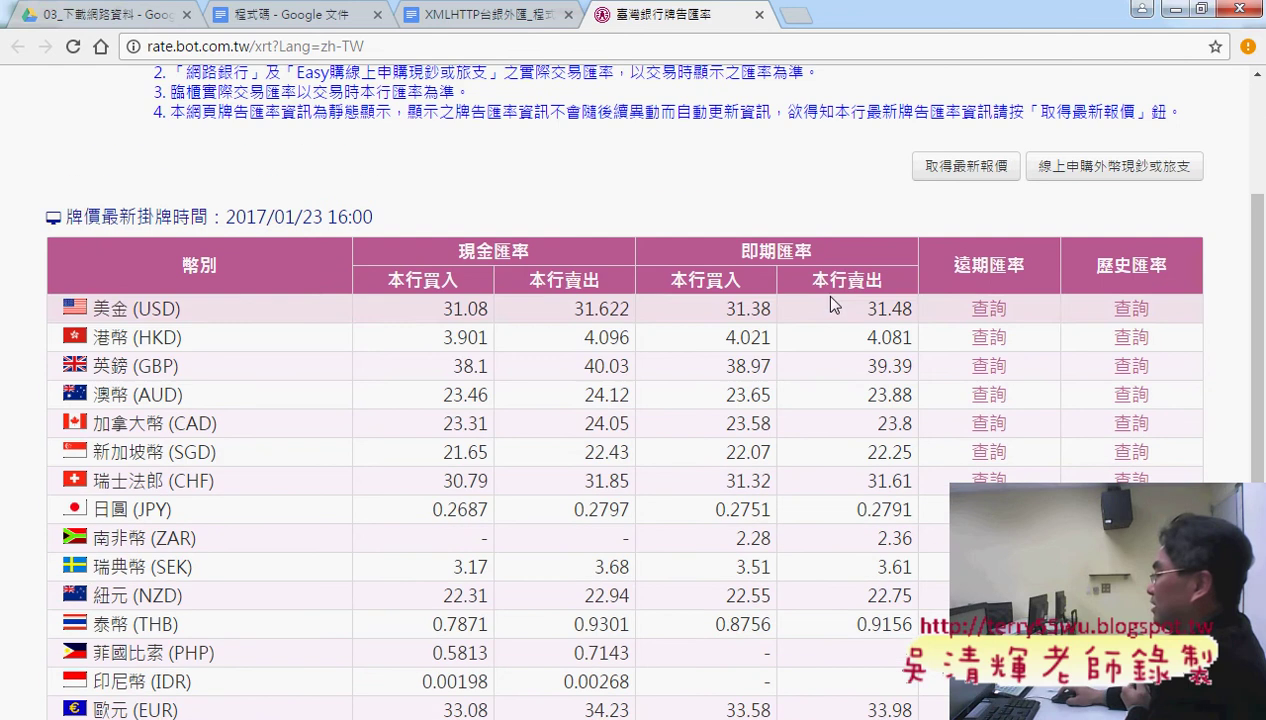
Step: Highlight the 現金匯率 and 即期匯率 headings and their 買入 and 賣出 columns
{"action": "double_click", "coordinate": [468, 251]}
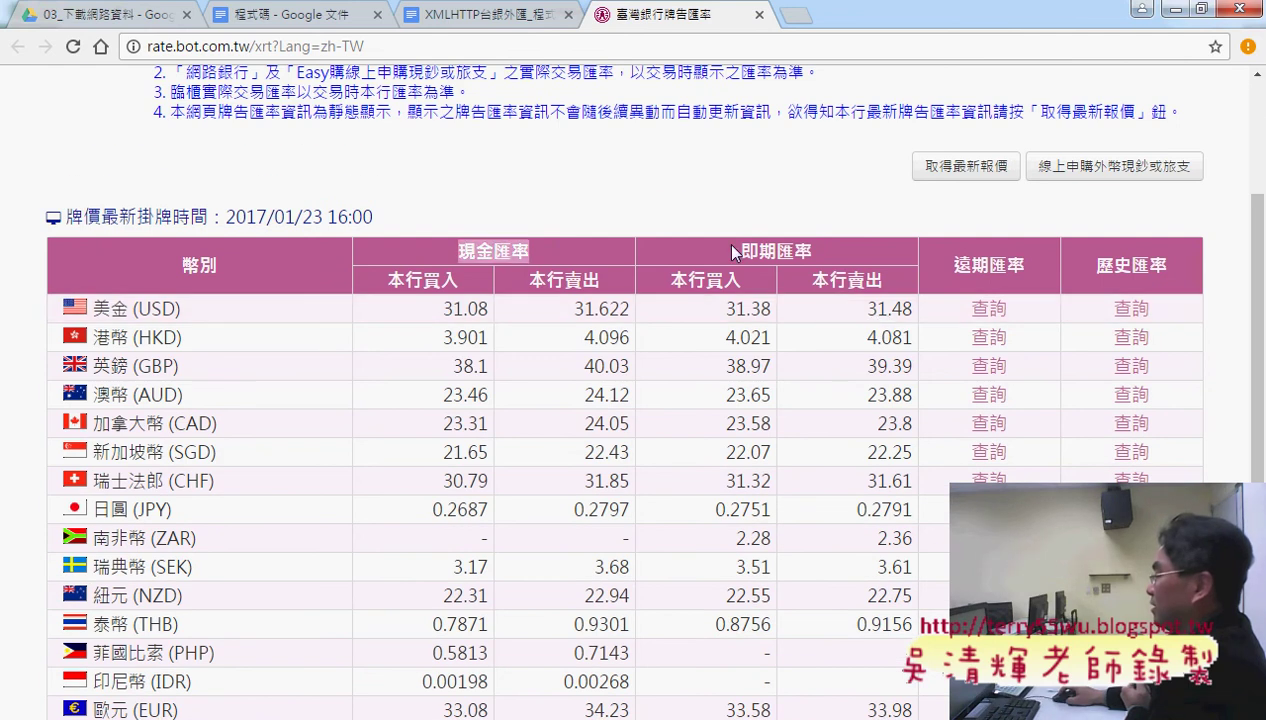
{"action": "left_click_drag", "start_coordinate": [735, 253], "coordinate": [836, 248]}
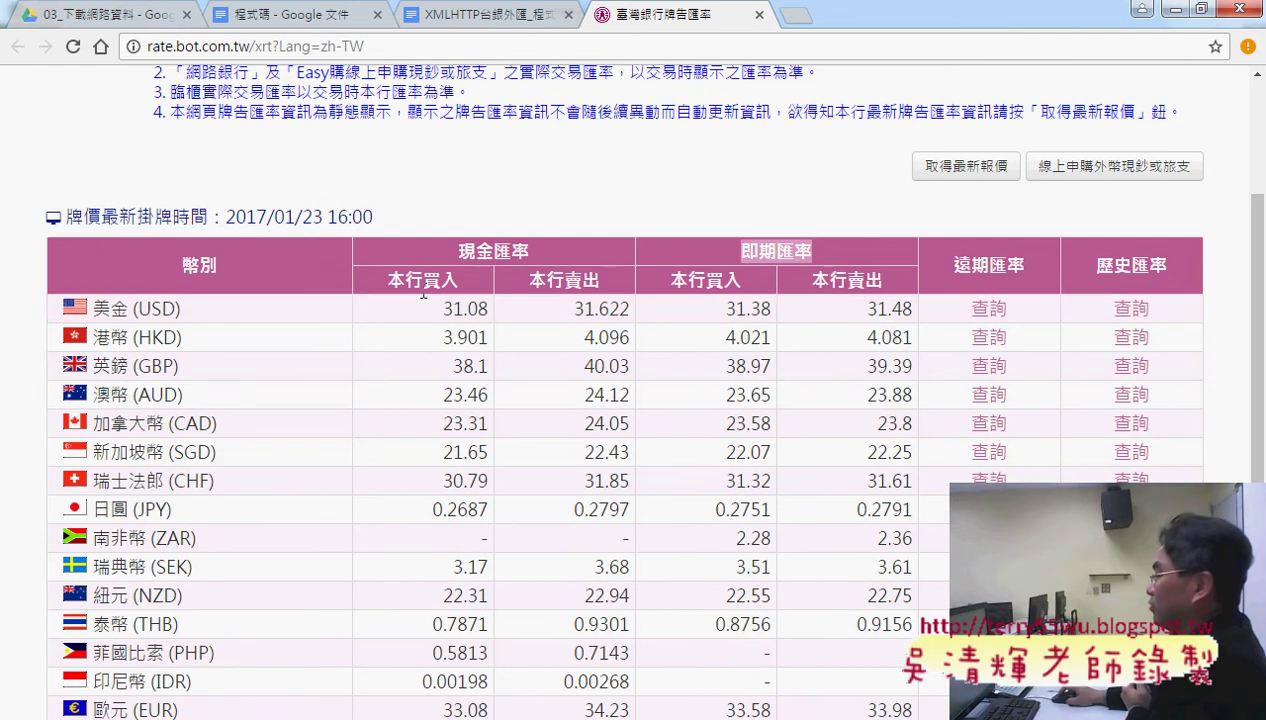
{"action": "left_click_drag", "start_coordinate": [419, 280], "coordinate": [457, 281]}
{"action": "left_click_drag", "start_coordinate": [560, 281], "coordinate": [596, 281]}
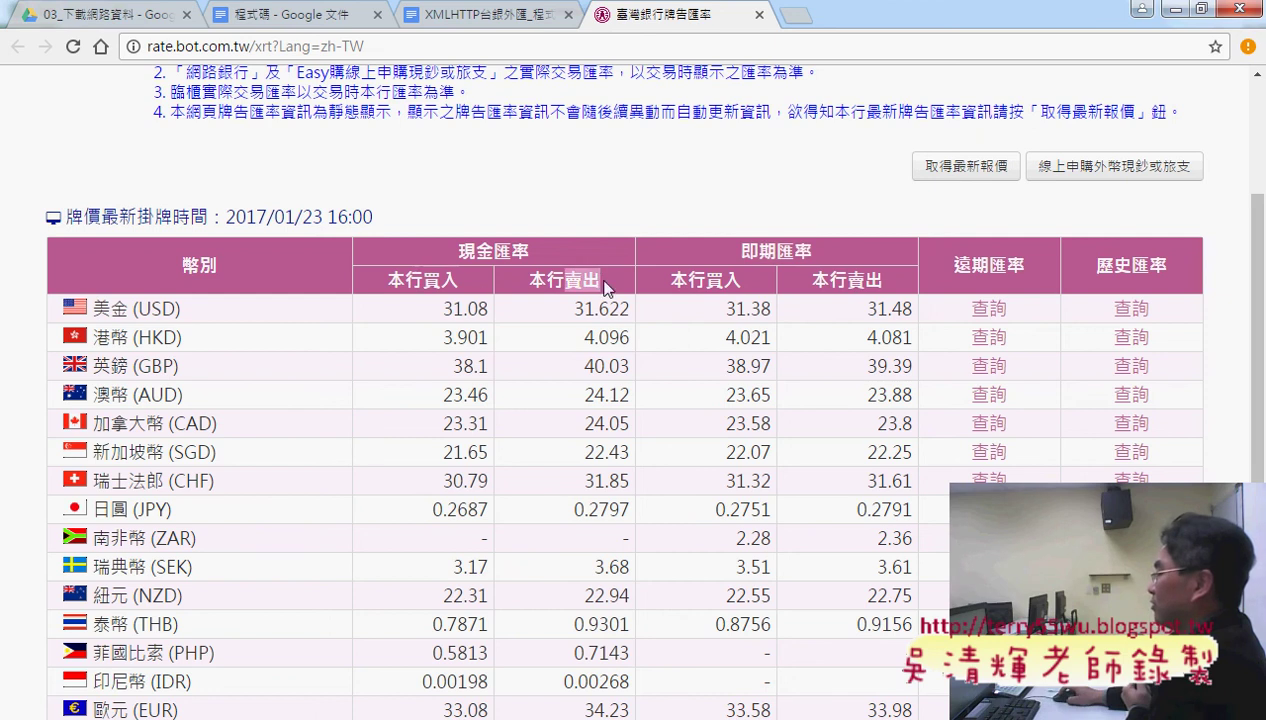
{"action": "left_click_drag", "start_coordinate": [847, 281], "coordinate": [884, 281]}
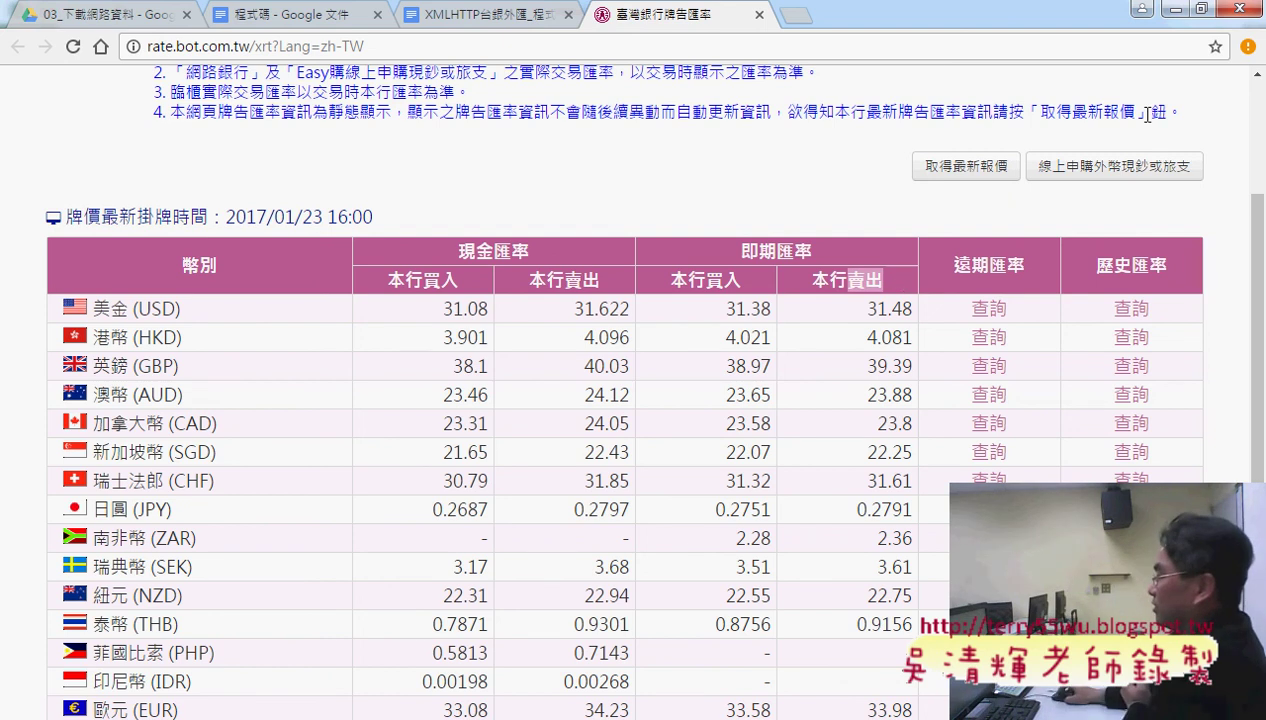
Step: Restore and arrange the windows so Excel sits left and Chrome's rate table right, then click F10
{"action": "left_click", "coordinate": [1201, 9]}
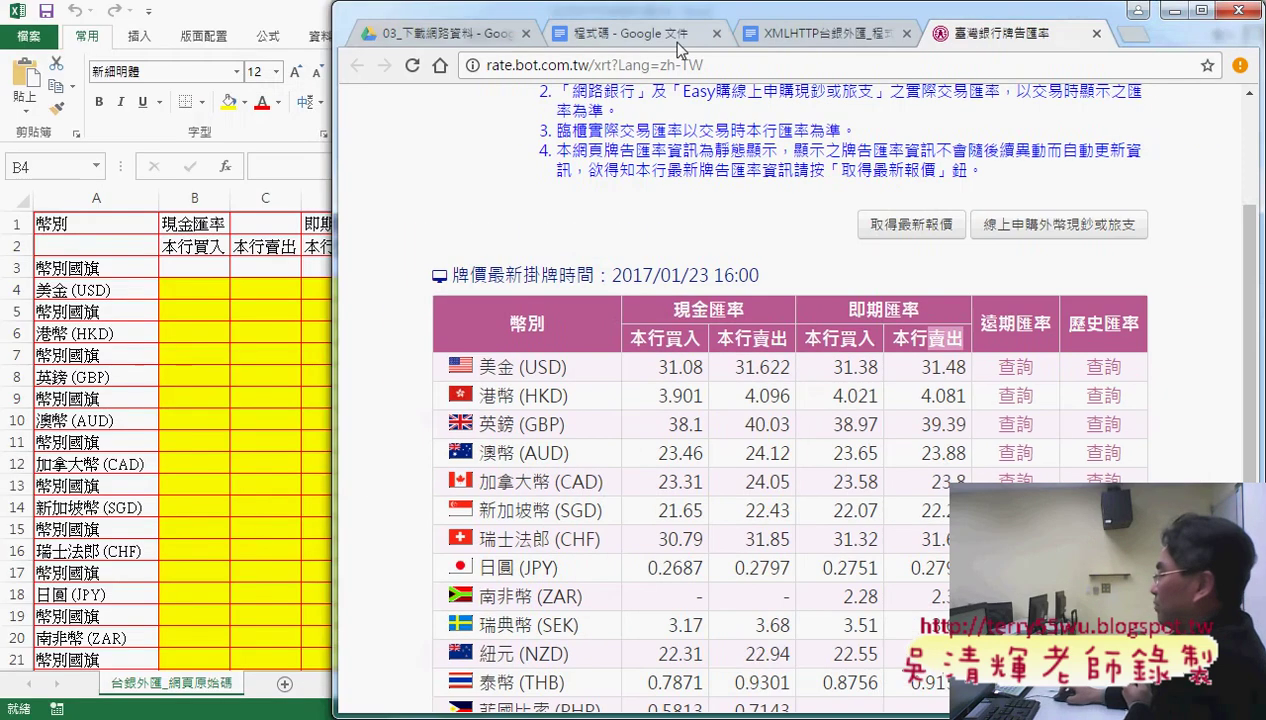
{"action": "left_click_drag", "start_coordinate": [668, 25], "coordinate": [914, 20]}
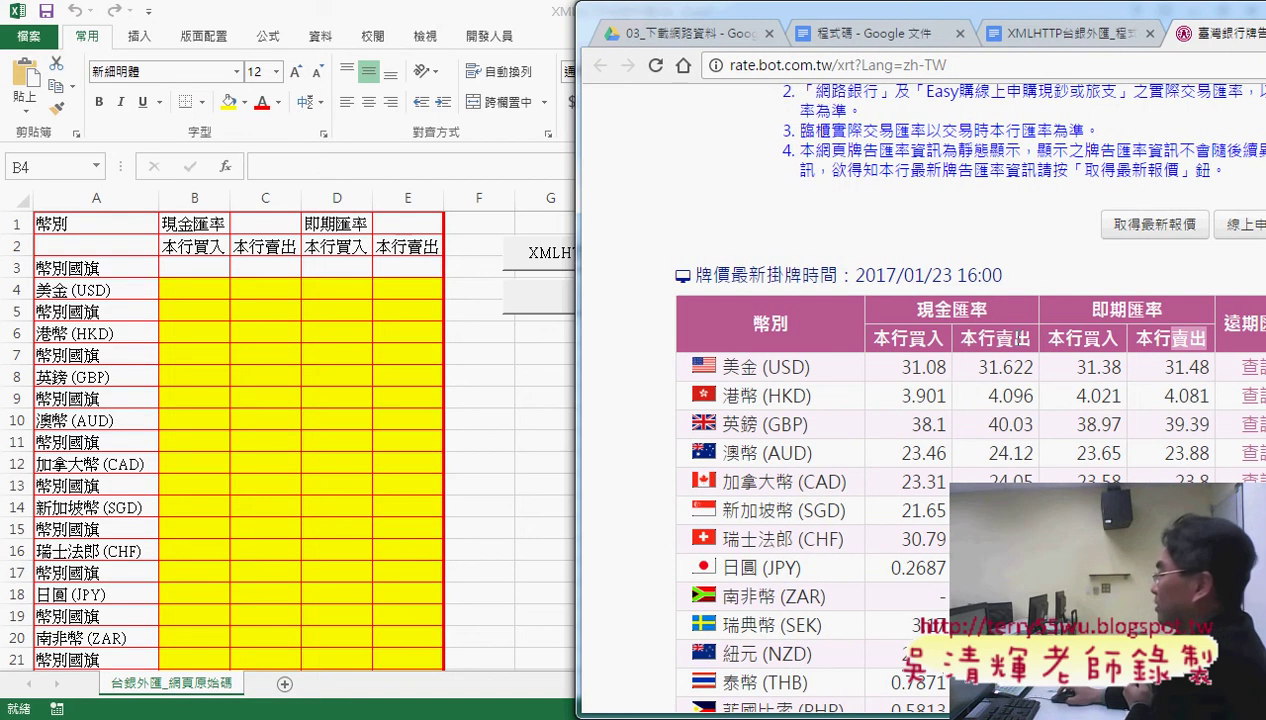
{"action": "left_click", "coordinate": [363, 50]}
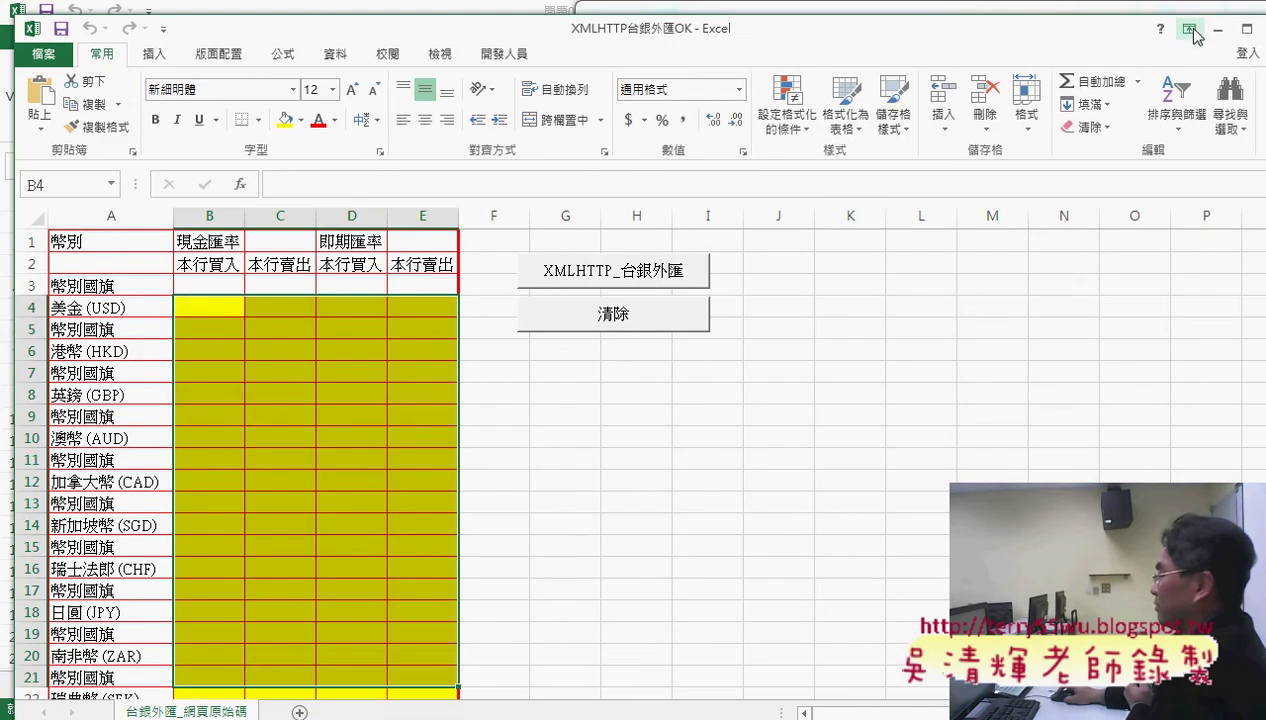
{"action": "left_click", "coordinate": [1246, 29]}
{"action": "left_click_drag", "start_coordinate": [932, 148], "coordinate": [580, 148]}
{"action": "mouse_move", "coordinate": [412, 40]}
{"action": "left_mouse_down"}
{"action": "mouse_move", "coordinate": [524, 40]}
{"action": "mouse_move", "coordinate": [414, 29]}
{"action": "left_mouse_up"}
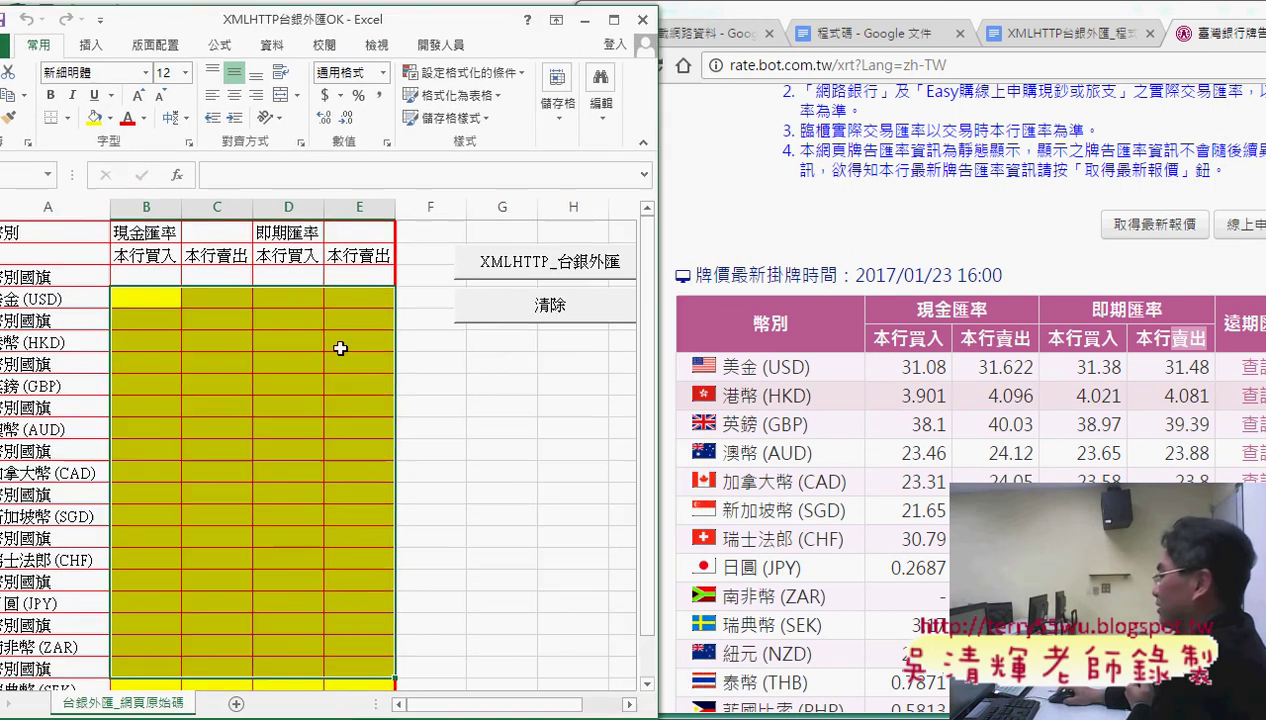
{"action": "left_click", "coordinate": [460, 420]}
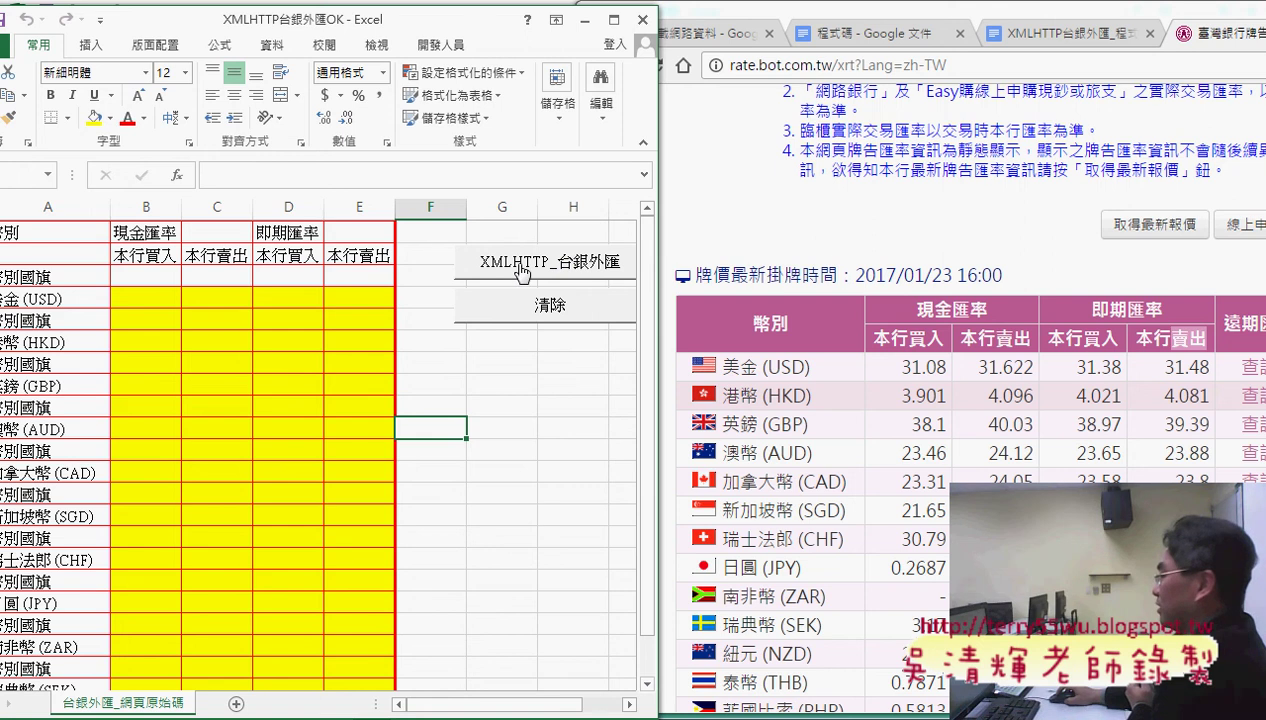
{"action": "left_click", "coordinate": [530, 272]}
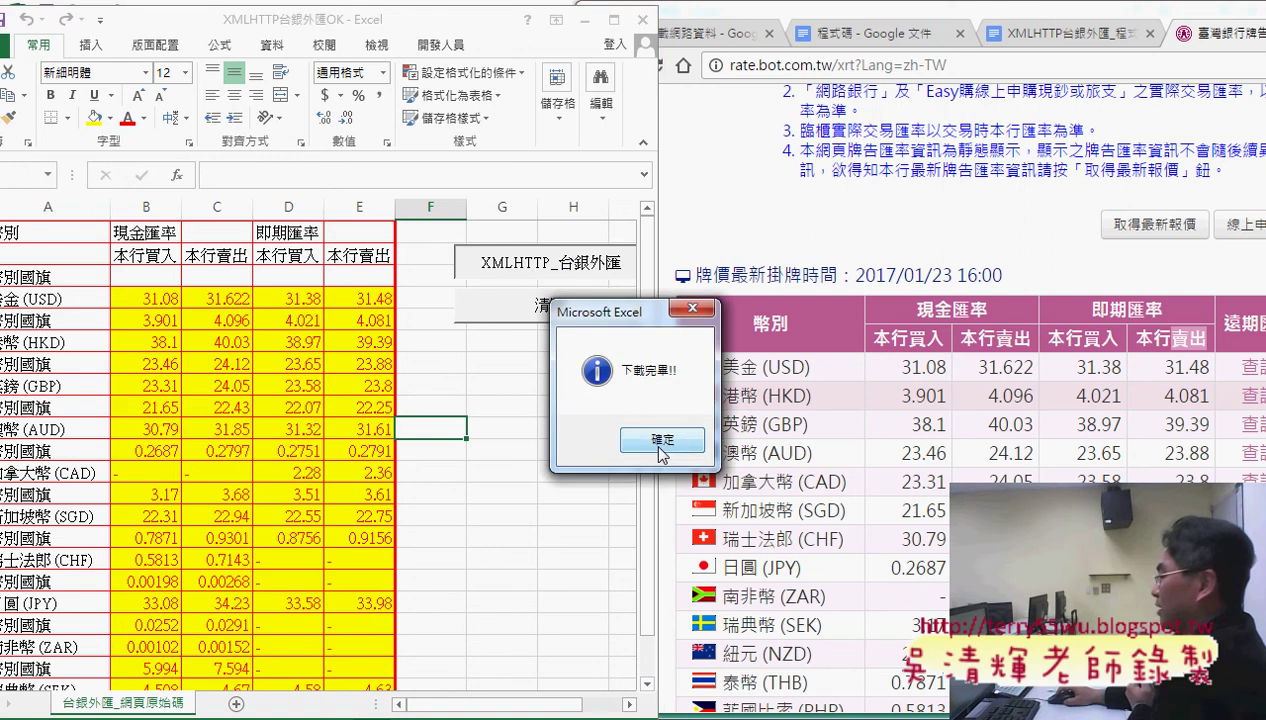
{"action": "left_click", "coordinate": [658, 442]}
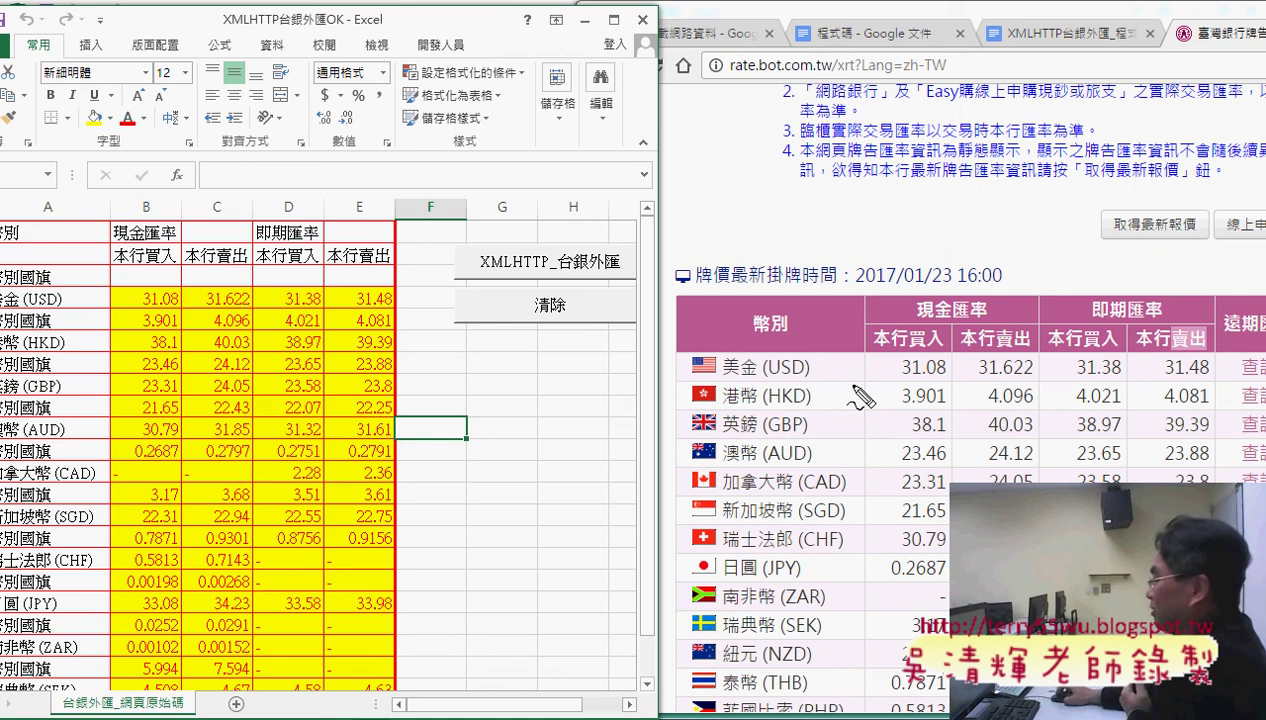
{"action": "left_click_drag", "start_coordinate": [855, 617], "coordinate": [1262, 478]}
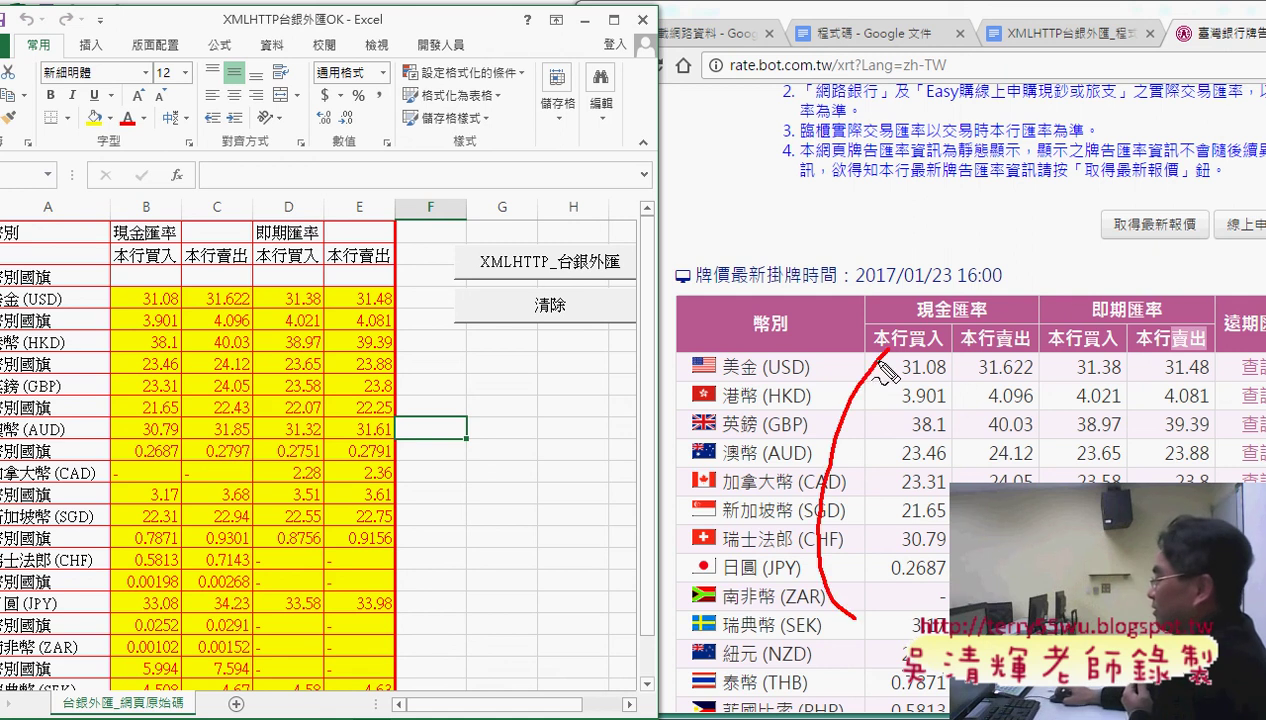
{"action": "left_click_drag", "start_coordinate": [900, 662], "coordinate": [835, 612]}
{"action": "mouse_move", "coordinate": [866, 408]}
{"action": "left_mouse_down"}
{"action": "mouse_move", "coordinate": [866, 365]}
{"action": "mouse_move", "coordinate": [357, 279]}
{"action": "mouse_move", "coordinate": [377, 287]}
{"action": "left_mouse_up"}
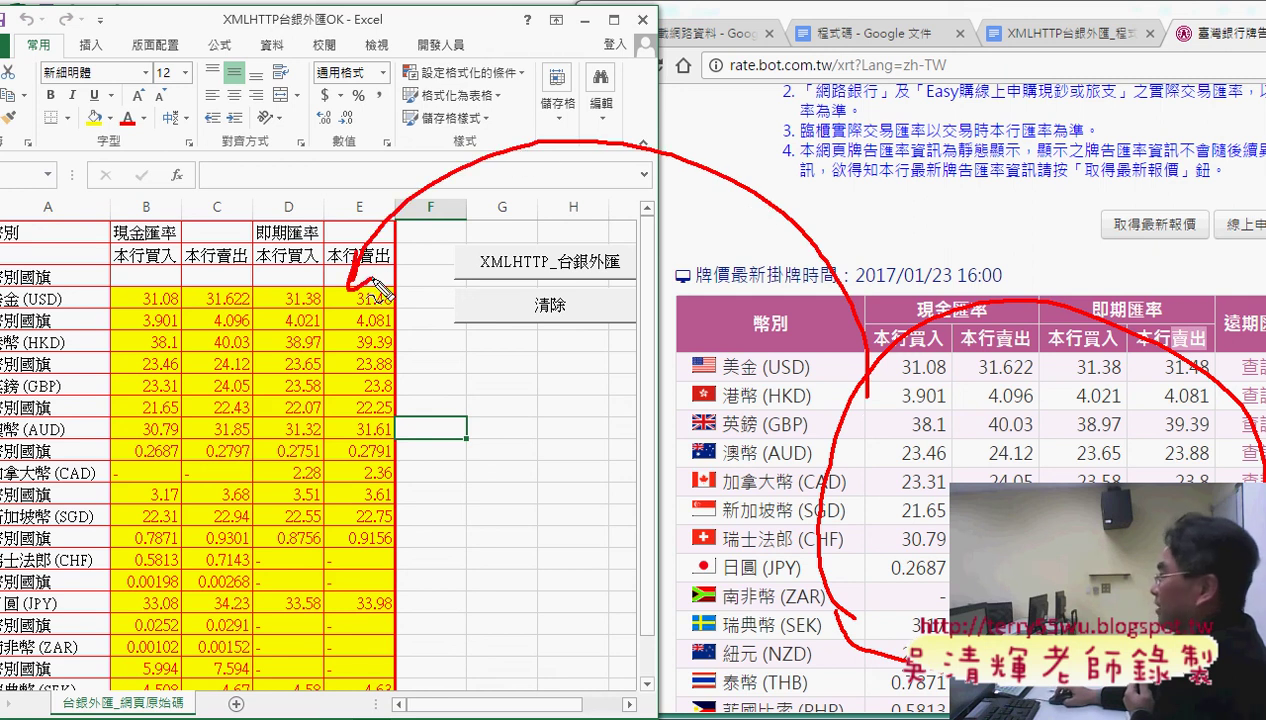
{"action": "mouse_move", "coordinate": [353, 537]}
{"action": "left_mouse_down"}
{"action": "mouse_move", "coordinate": [113, 320]}
{"action": "mouse_move", "coordinate": [255, 560]}
{"action": "left_mouse_up"}
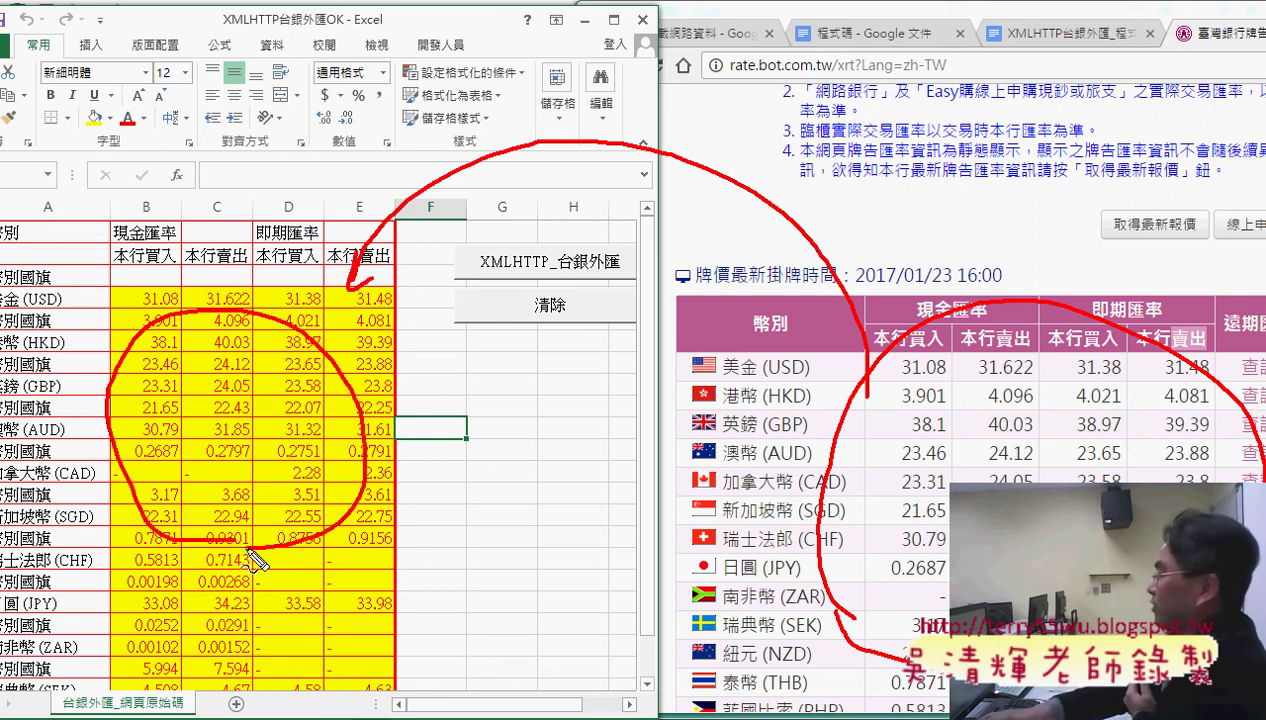
{"action": "key", "text": "Escape"}
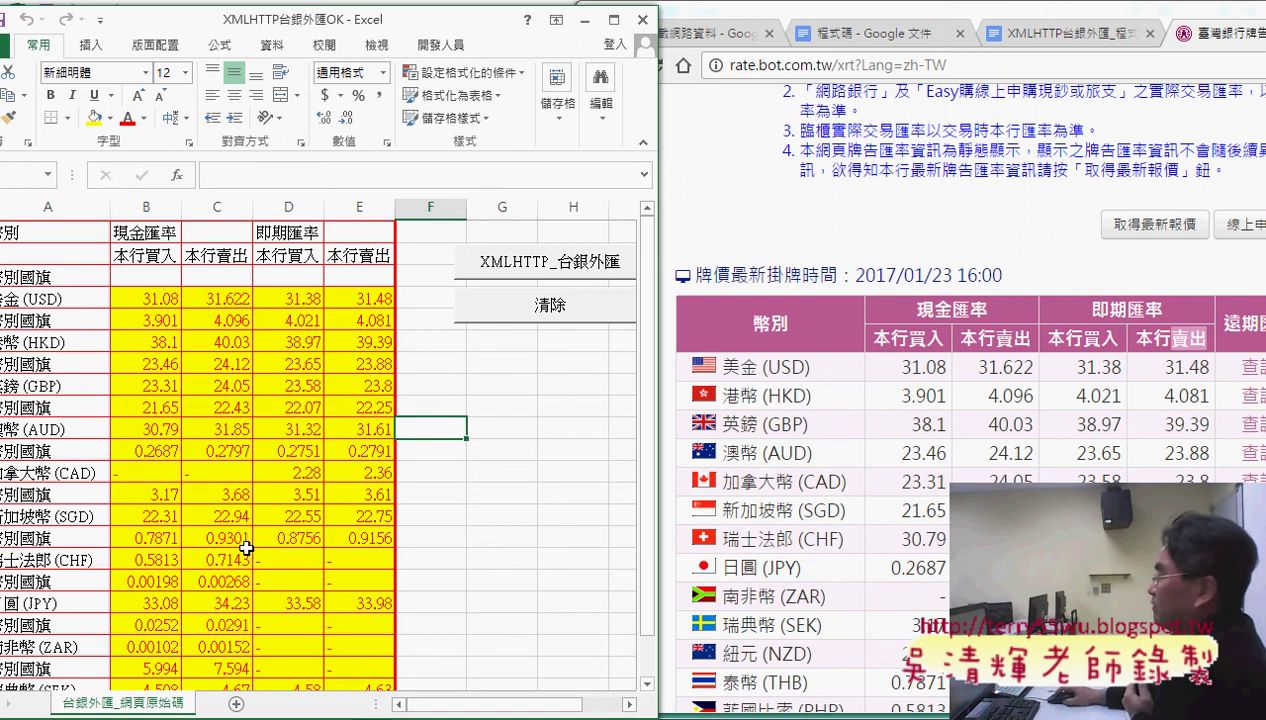
Step: Clear the table with 清除 and rerun XMLHTTP_台銀外匯 to reload the Bank of Taiwan rates, confirming 下載完畢
{"action": "left_click", "coordinate": [529, 367]}
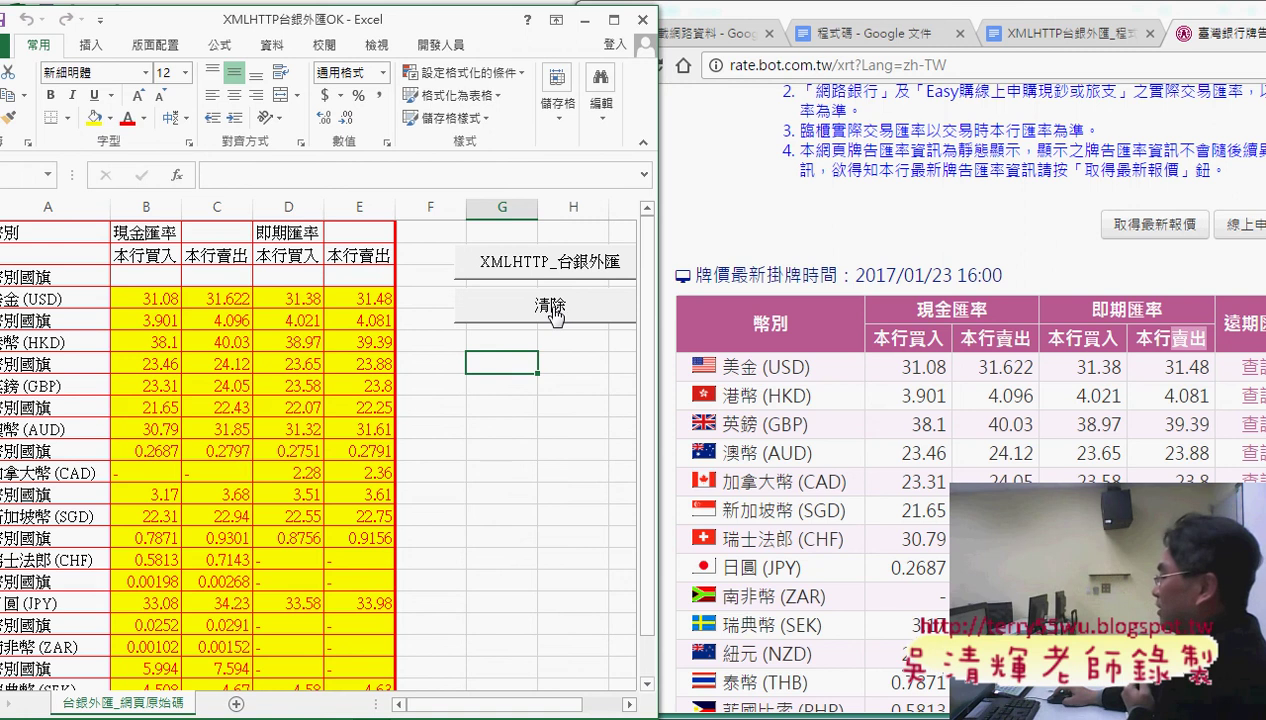
{"action": "left_click", "coordinate": [555, 312]}
{"action": "left_click", "coordinate": [549, 262]}
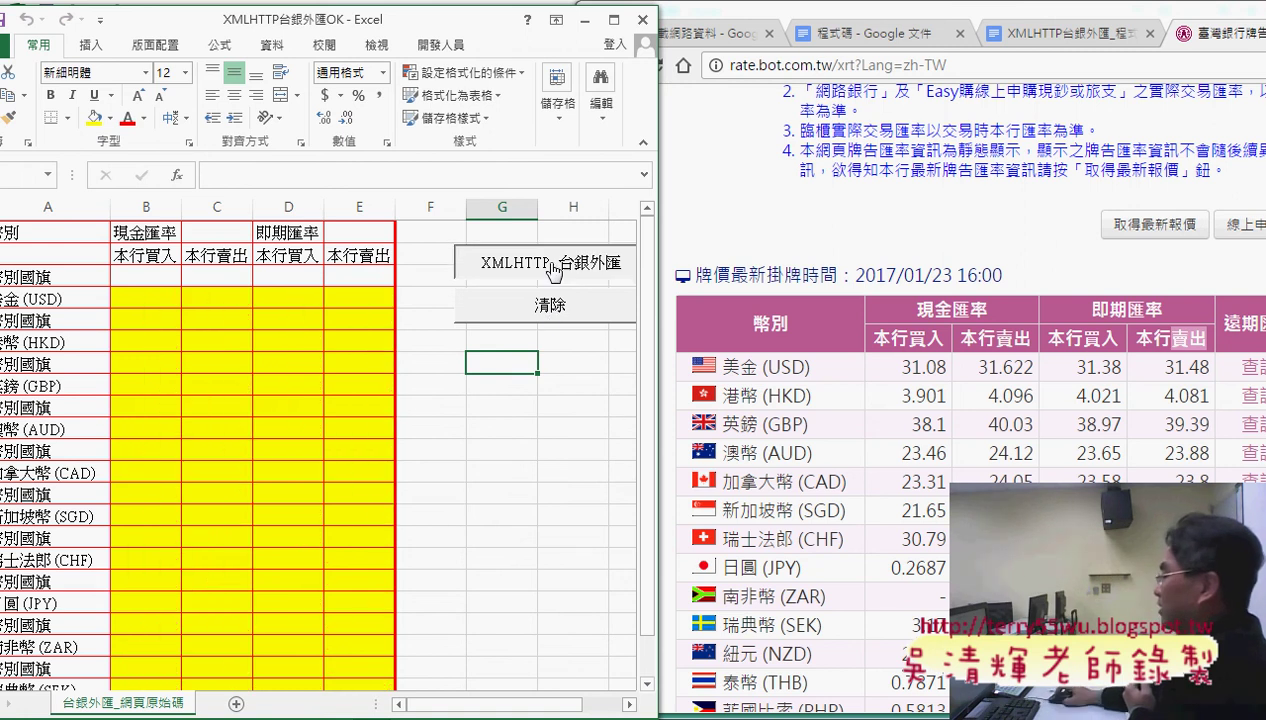
{"action": "left_click", "coordinate": [640, 441]}
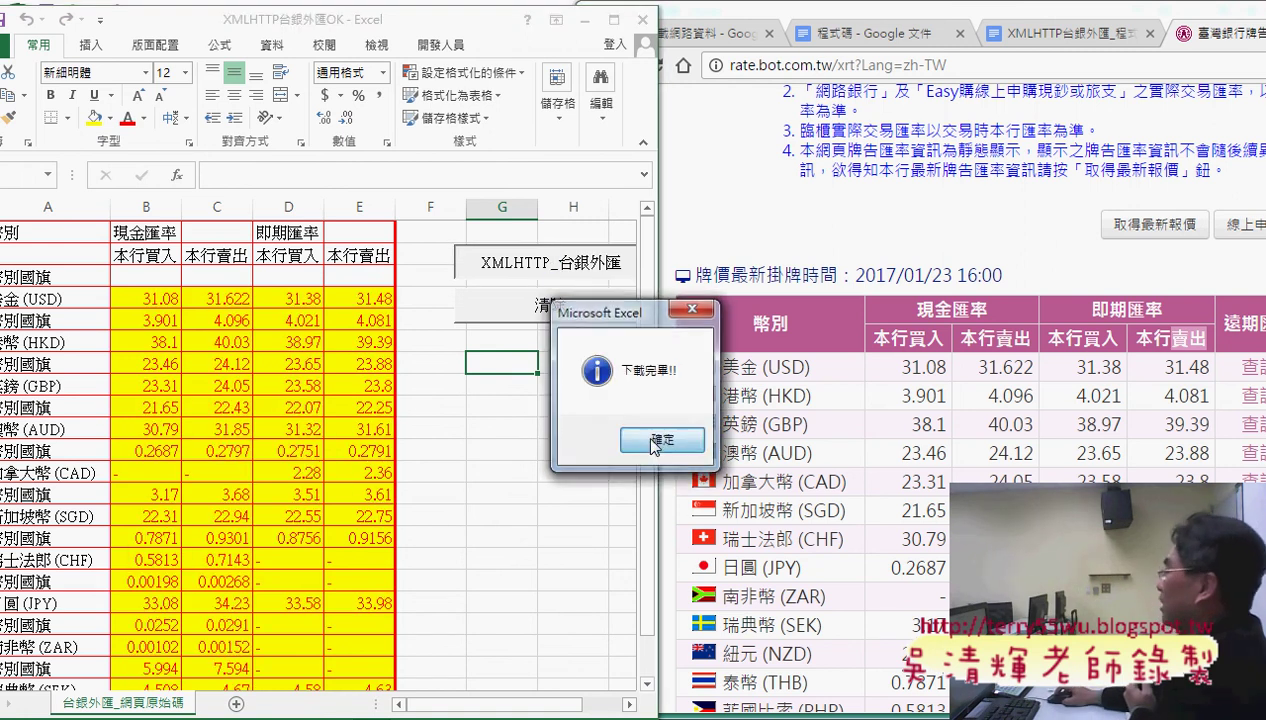
{"action": "left_click", "coordinate": [550, 308]}
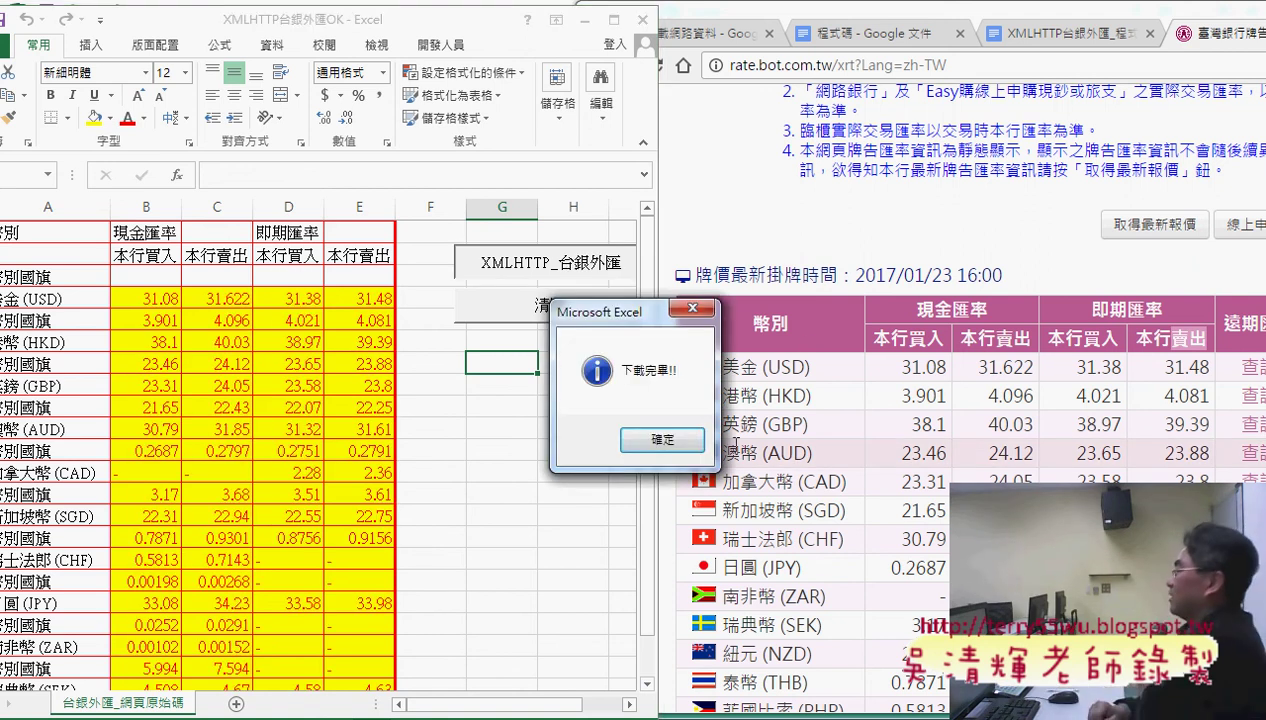
{"action": "left_click", "coordinate": [658, 446]}
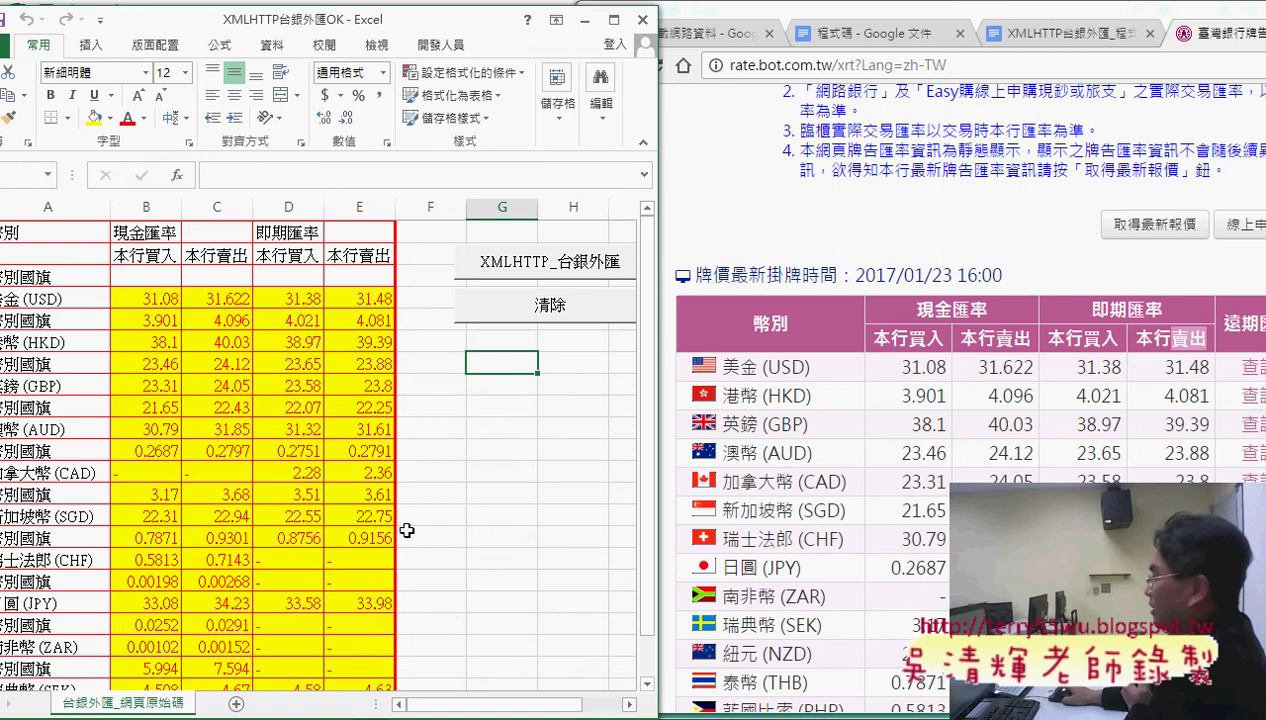
Step: Maximize Chrome, close the link preview in the notes, and return to the rates tab
{"action": "key", "text": "alt+Tab"}
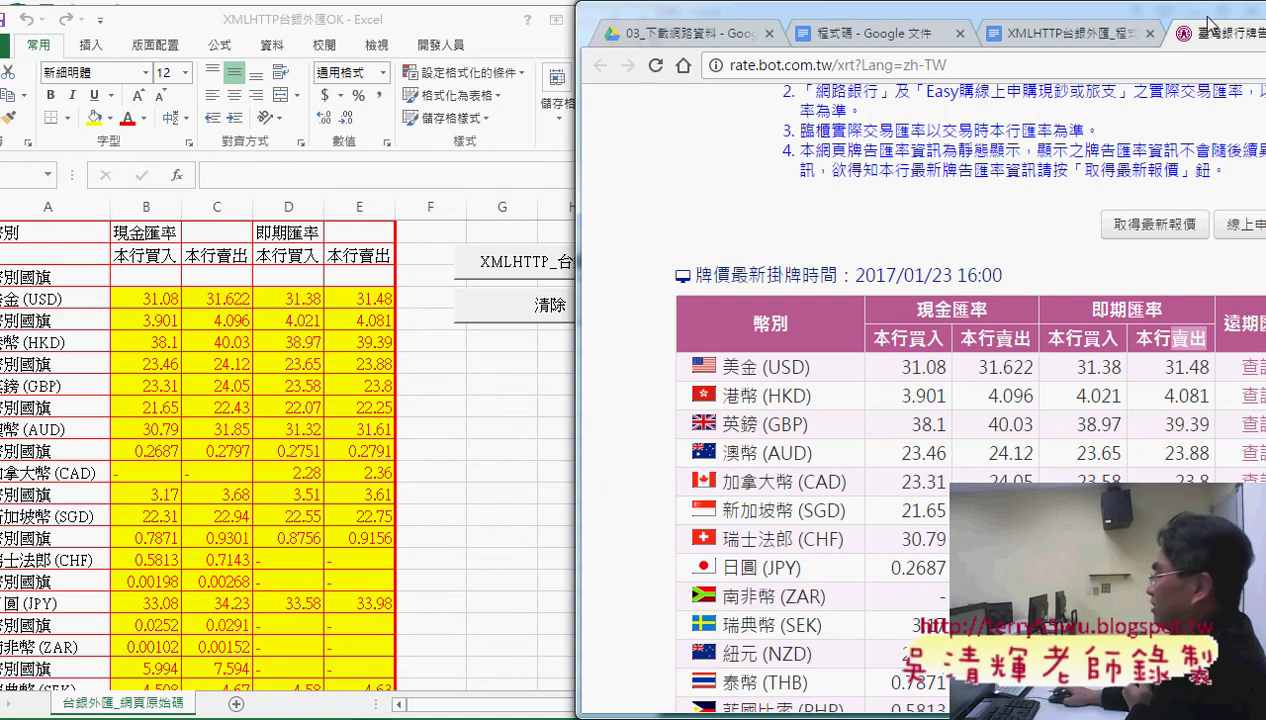
{"action": "double_click", "coordinate": [1200, 12]}
{"action": "scroll", "coordinate": [769, 262], "scroll_direction": "up", "scroll_amount": 2}
{"action": "scroll", "coordinate": [769, 262], "scroll_direction": "up", "scroll_amount": 1}
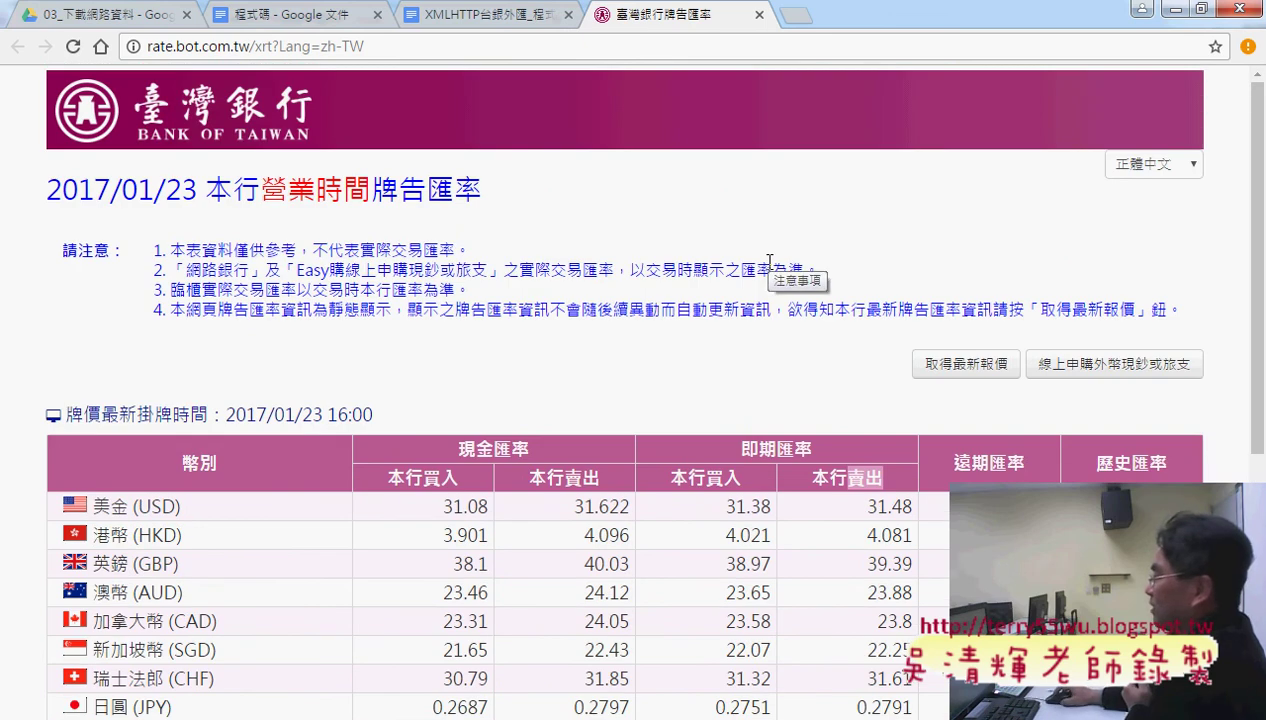
{"action": "left_click", "coordinate": [452, 14]}
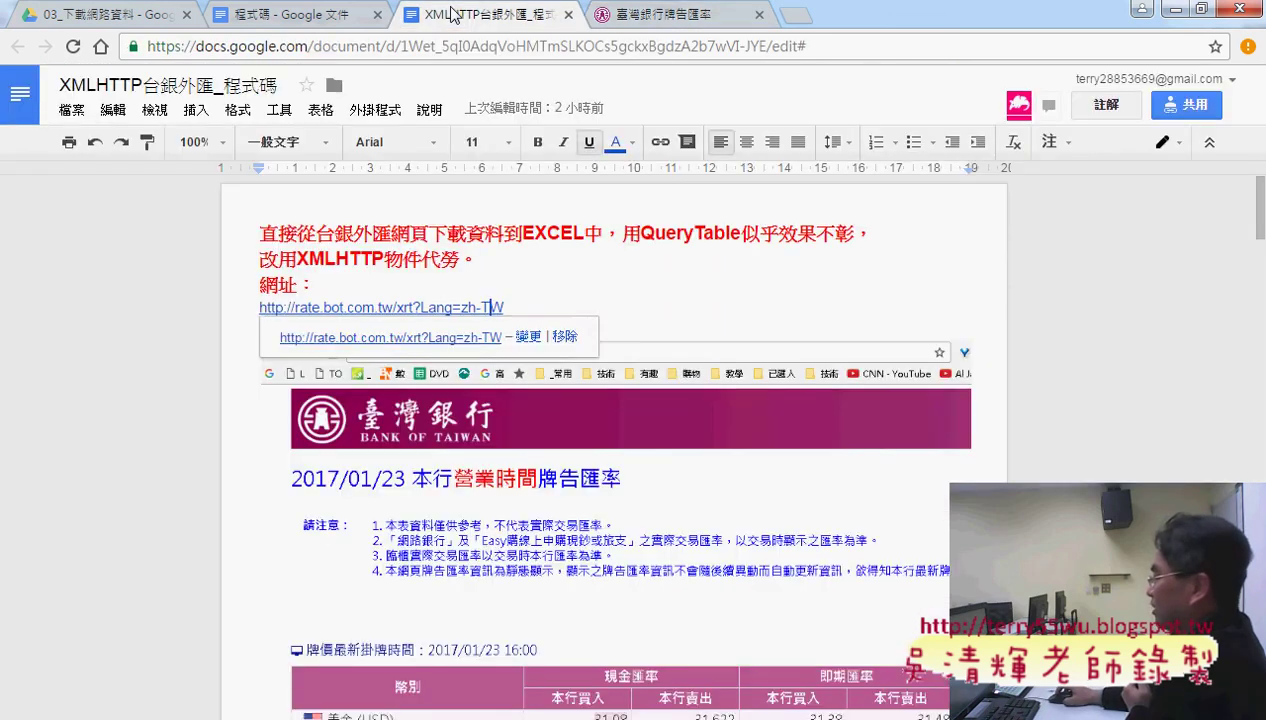
{"action": "left_click", "coordinate": [678, 262]}
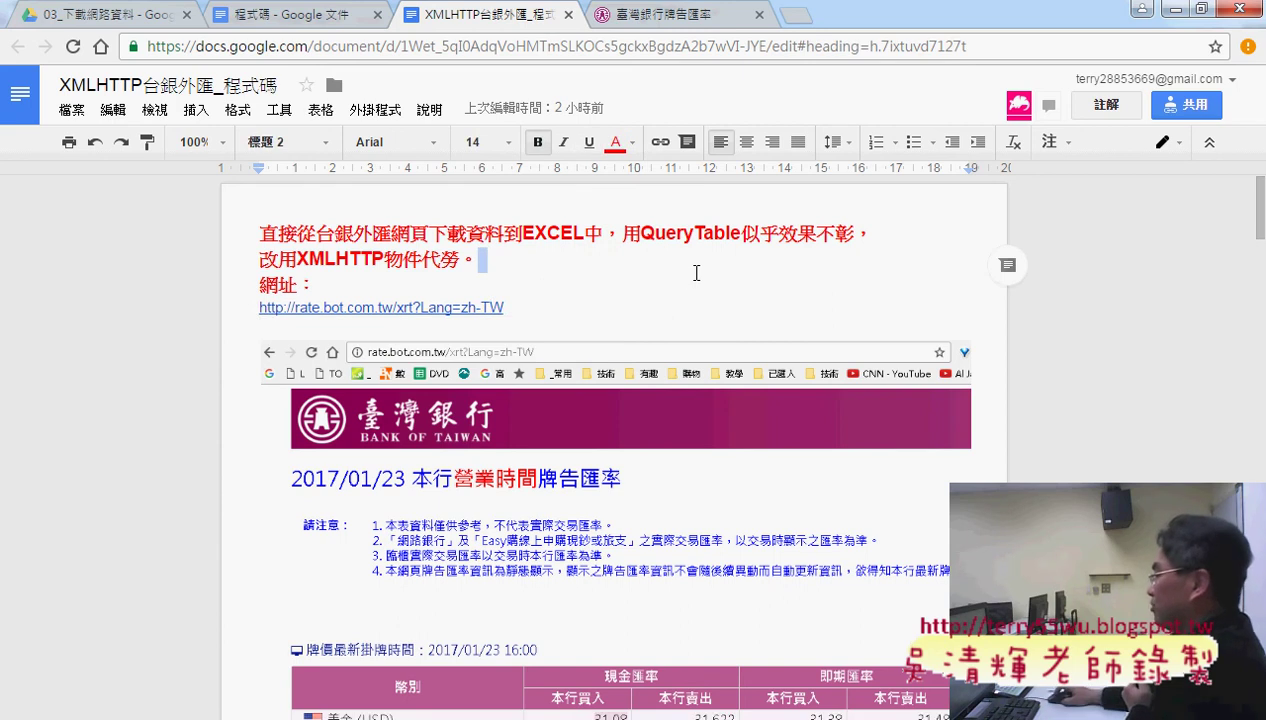
{"action": "left_click", "coordinate": [676, 14]}
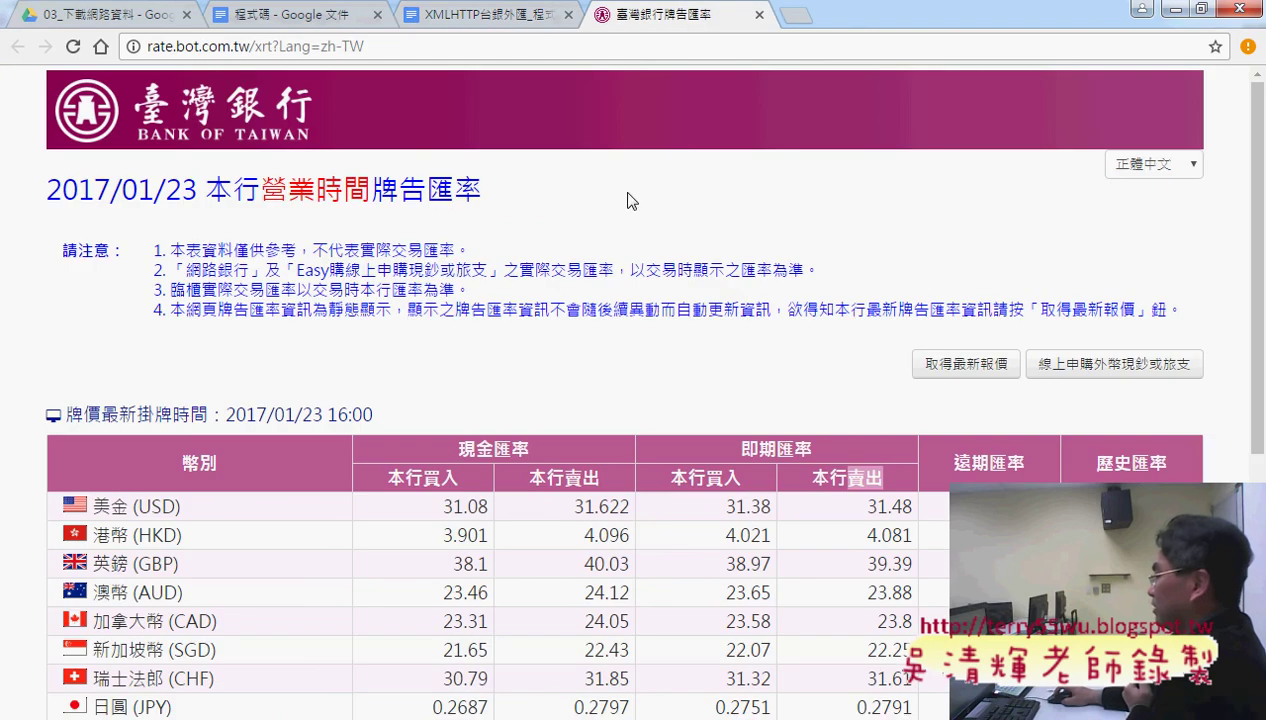
Step: Open the rate page's source with 檢視網頁原始碼 and scroll down to the USD rate cells
{"action": "right_click", "coordinate": [541, 175]}
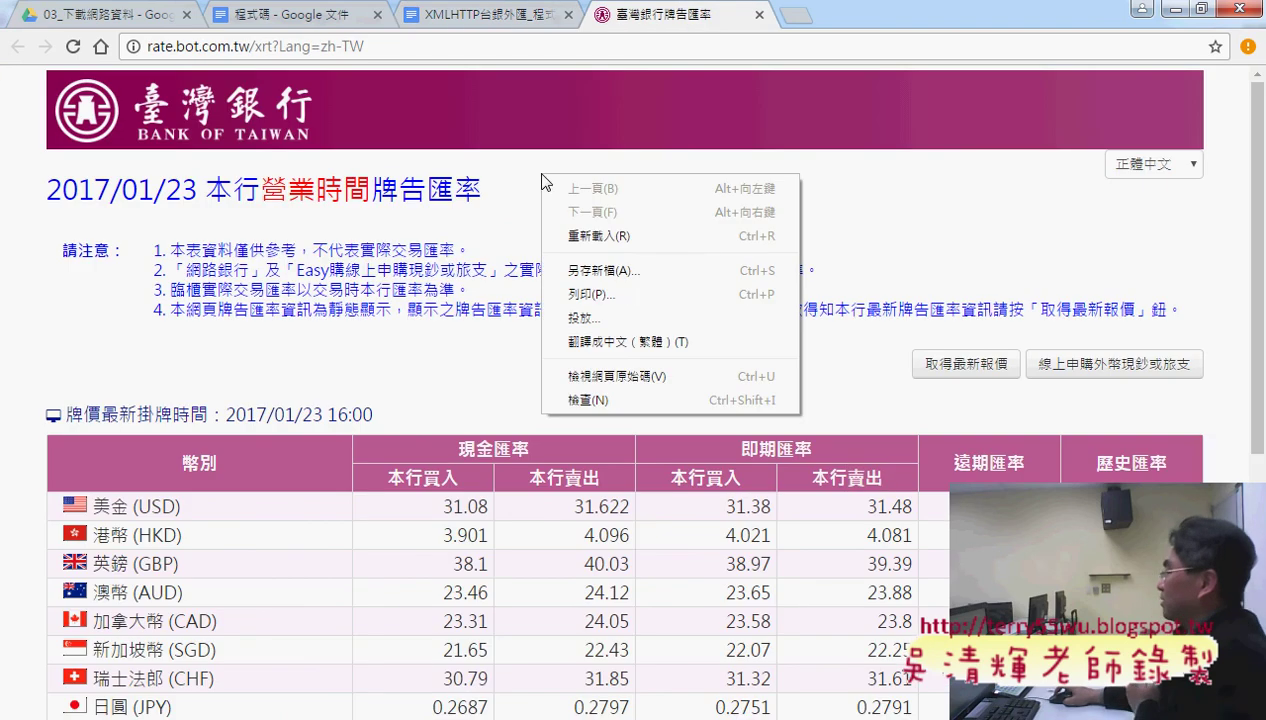
{"action": "left_click", "coordinate": [602, 376]}
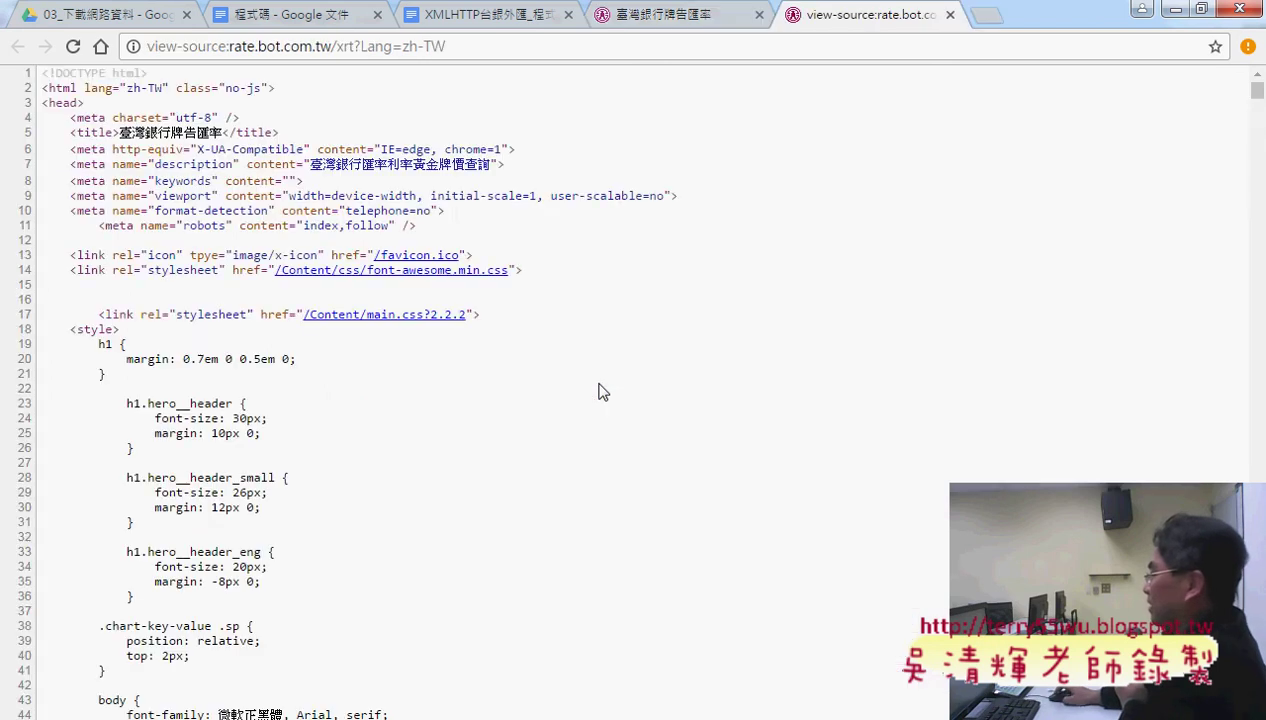
{"action": "scroll", "coordinate": [1007, 320], "scroll_direction": "down", "scroll_amount": 4}
{"action": "mouse_move", "coordinate": [1257, 97]}
{"action": "left_mouse_down"}
{"action": "mouse_move", "coordinate": [1258, 120]}
{"action": "mouse_move", "coordinate": [1257, 82]}
{"action": "left_mouse_up"}
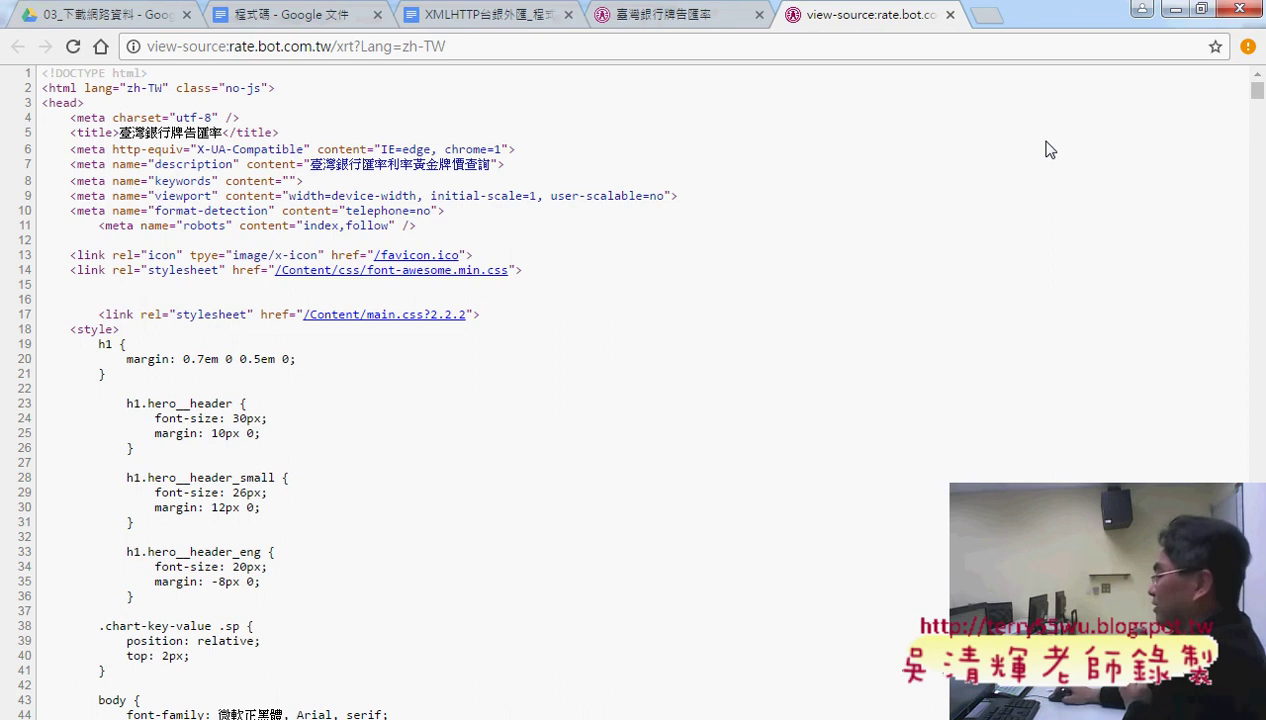
{"action": "left_click_drag", "start_coordinate": [1248, 94], "coordinate": [1255, 184]}
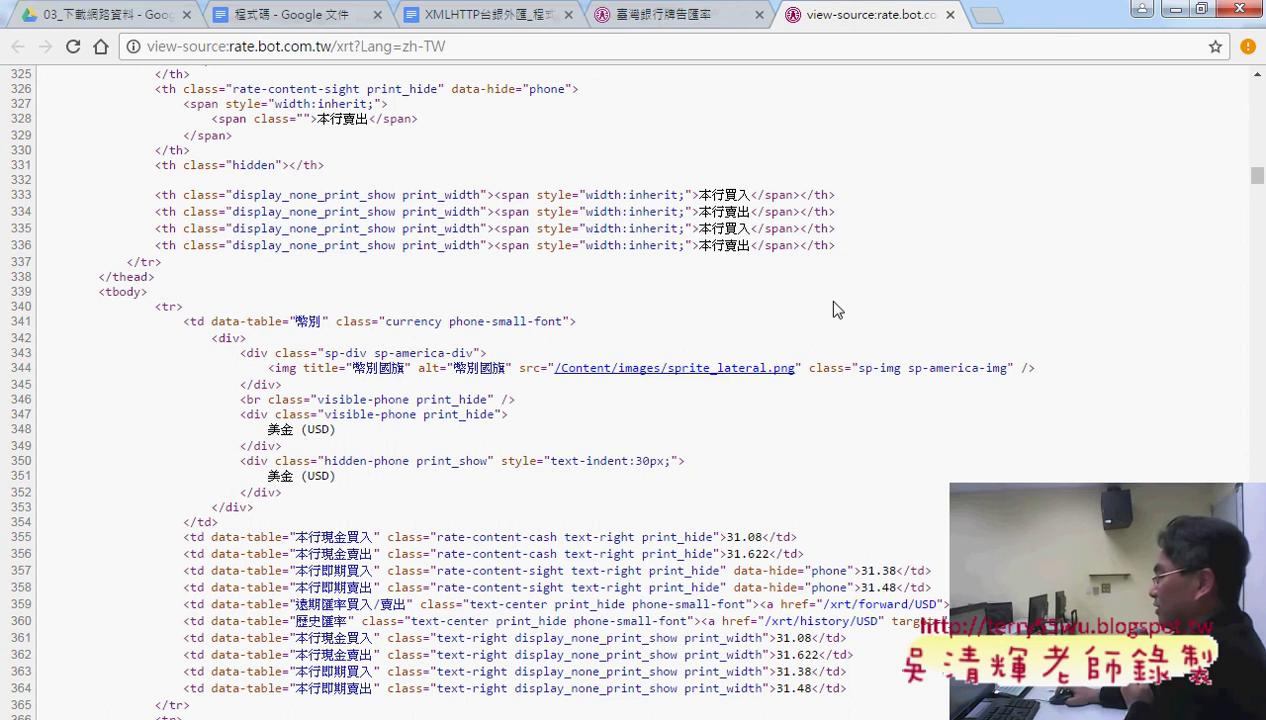
Step: Highlight source lines 355–364, then 355–358 and the word hide in print_hide, then return to the rates tab
{"action": "scroll", "coordinate": [836, 309], "scroll_direction": "down", "scroll_amount": 2}
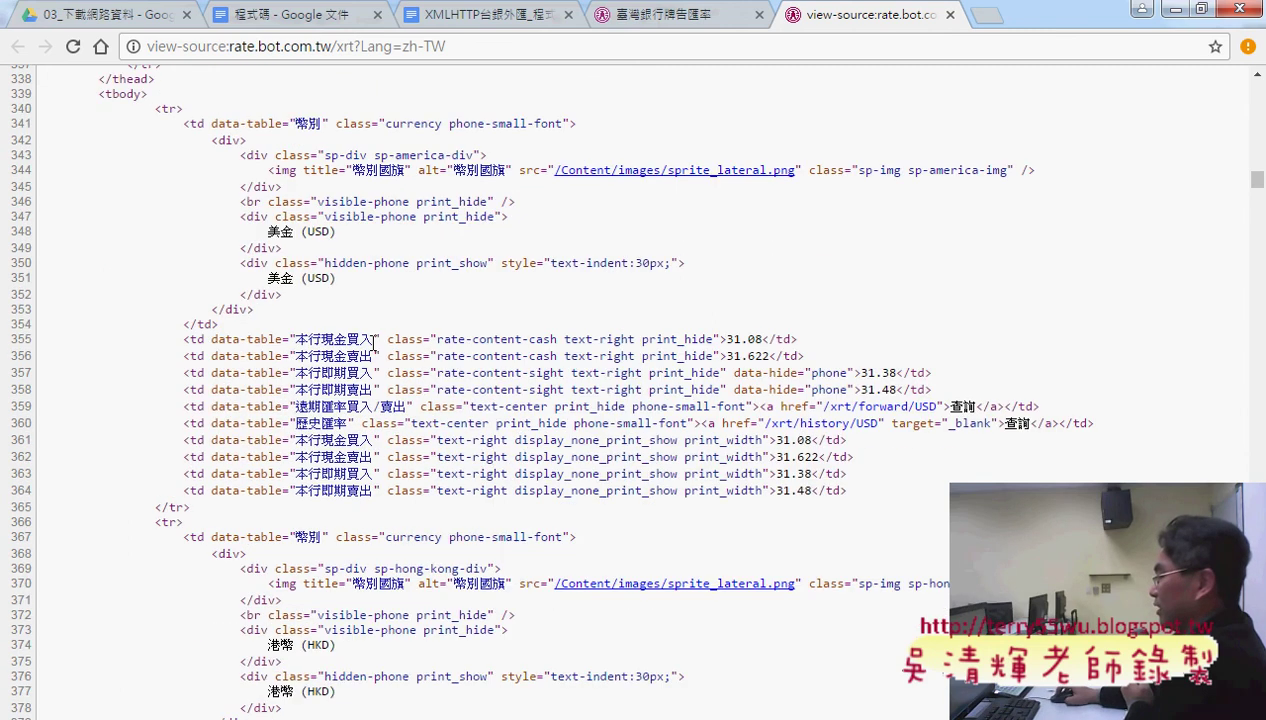
{"action": "scroll", "coordinate": [852, 360], "scroll_direction": "down", "scroll_amount": 1}
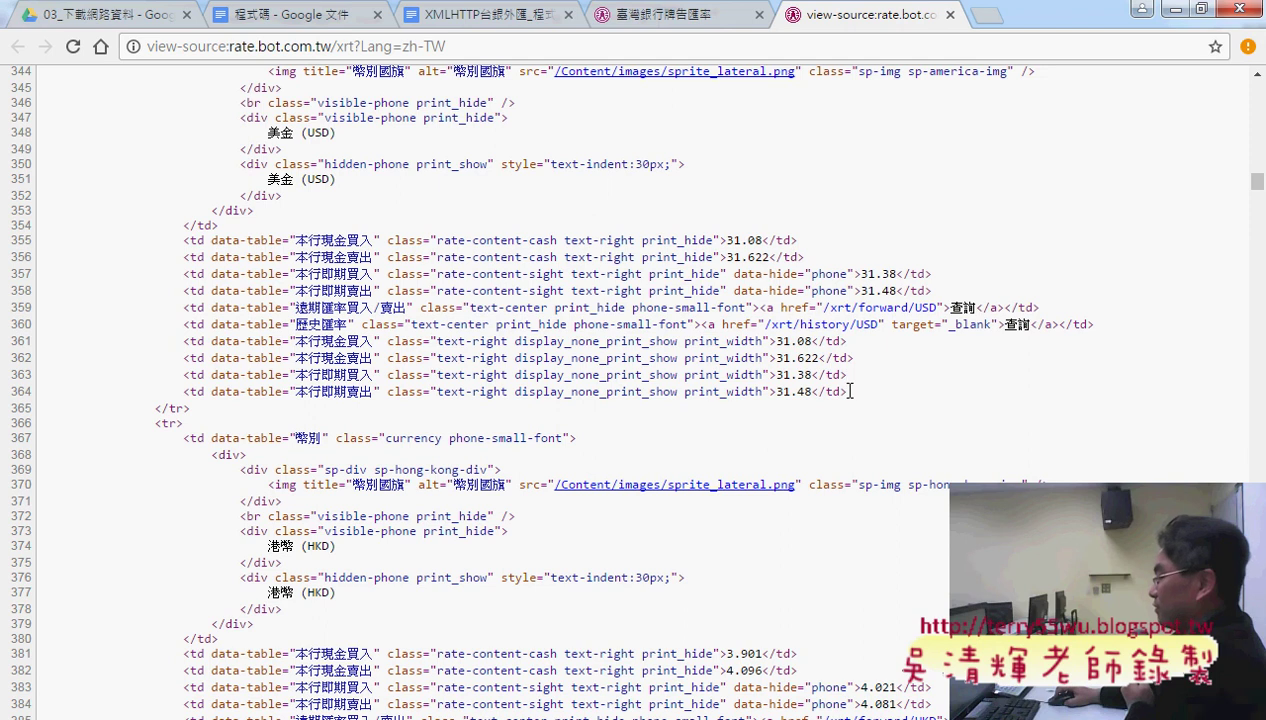
{"action": "left_click_drag", "start_coordinate": [849, 391], "coordinate": [14, 241]}
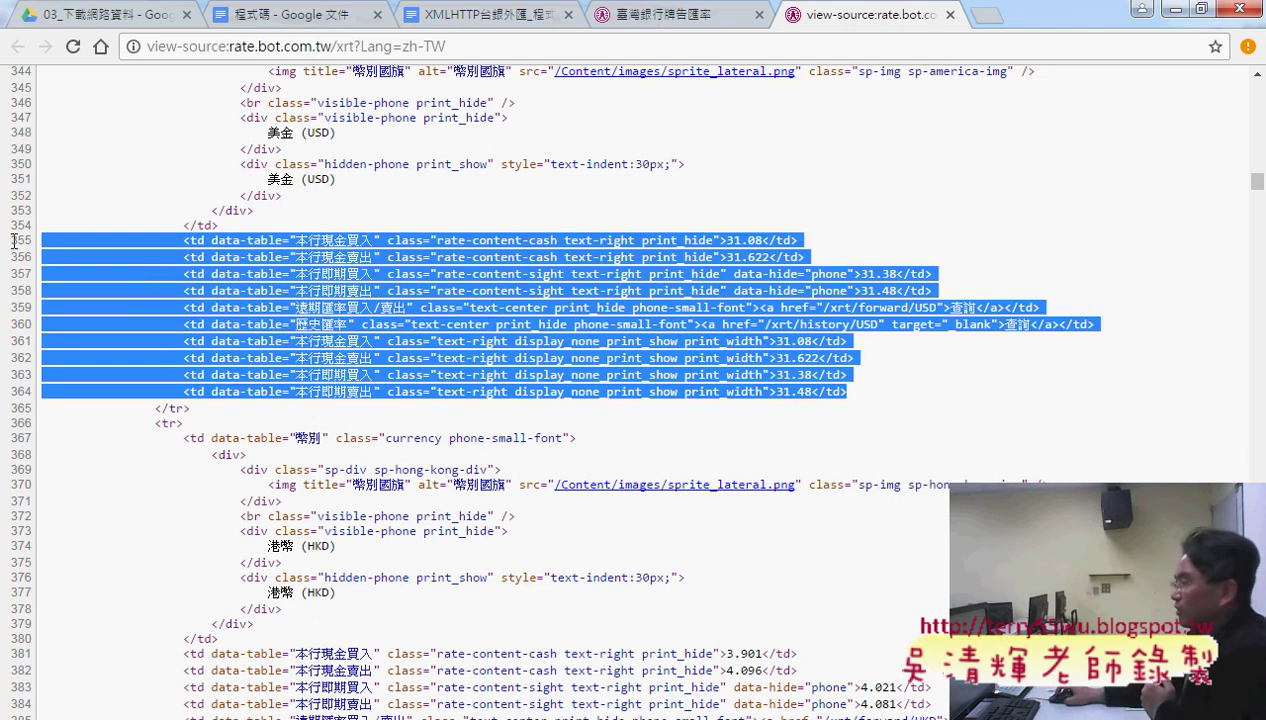
{"action": "left_click", "coordinate": [787, 240]}
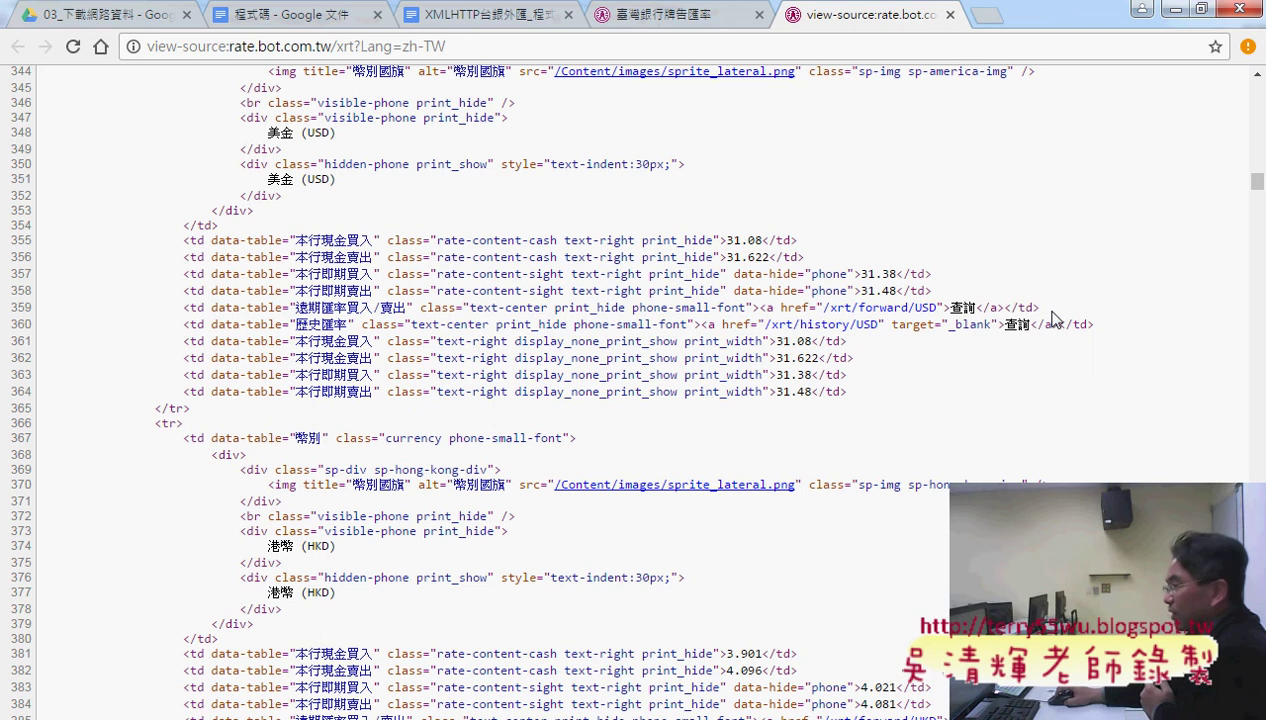
{"action": "left_click_drag", "start_coordinate": [933, 290], "coordinate": [27, 236]}
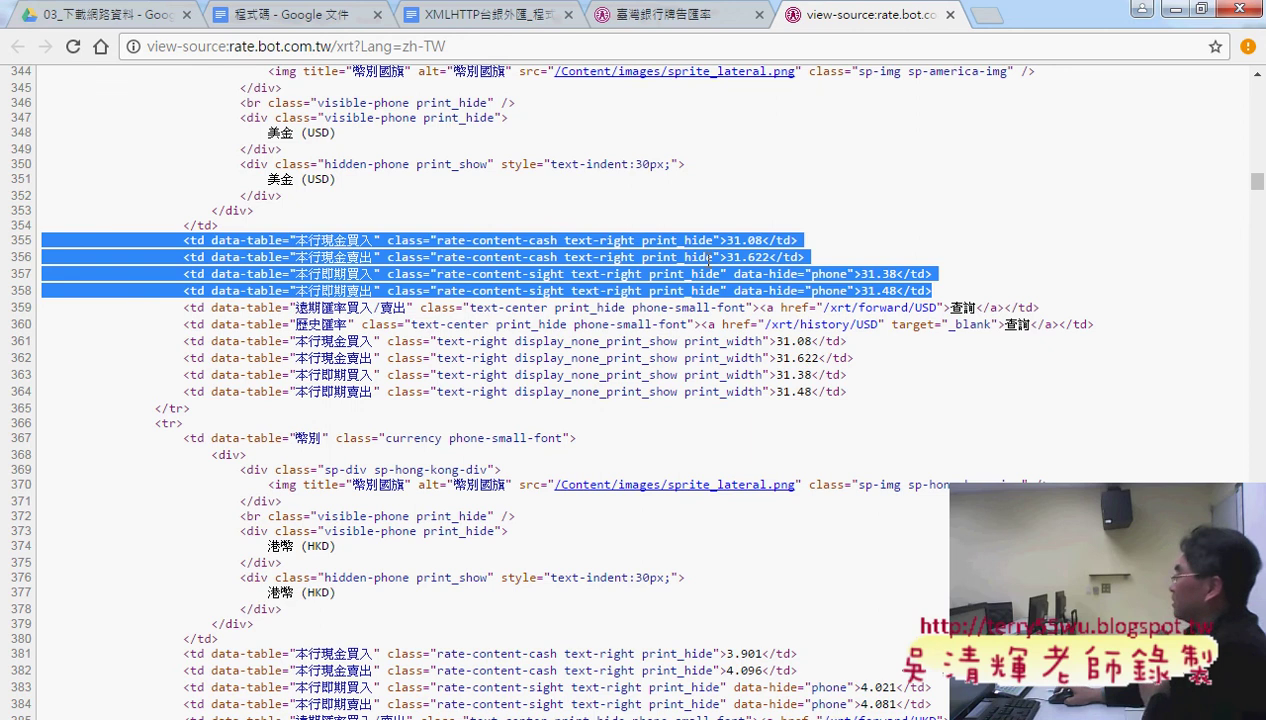
{"action": "left_click_drag", "start_coordinate": [684, 240], "coordinate": [715, 242]}
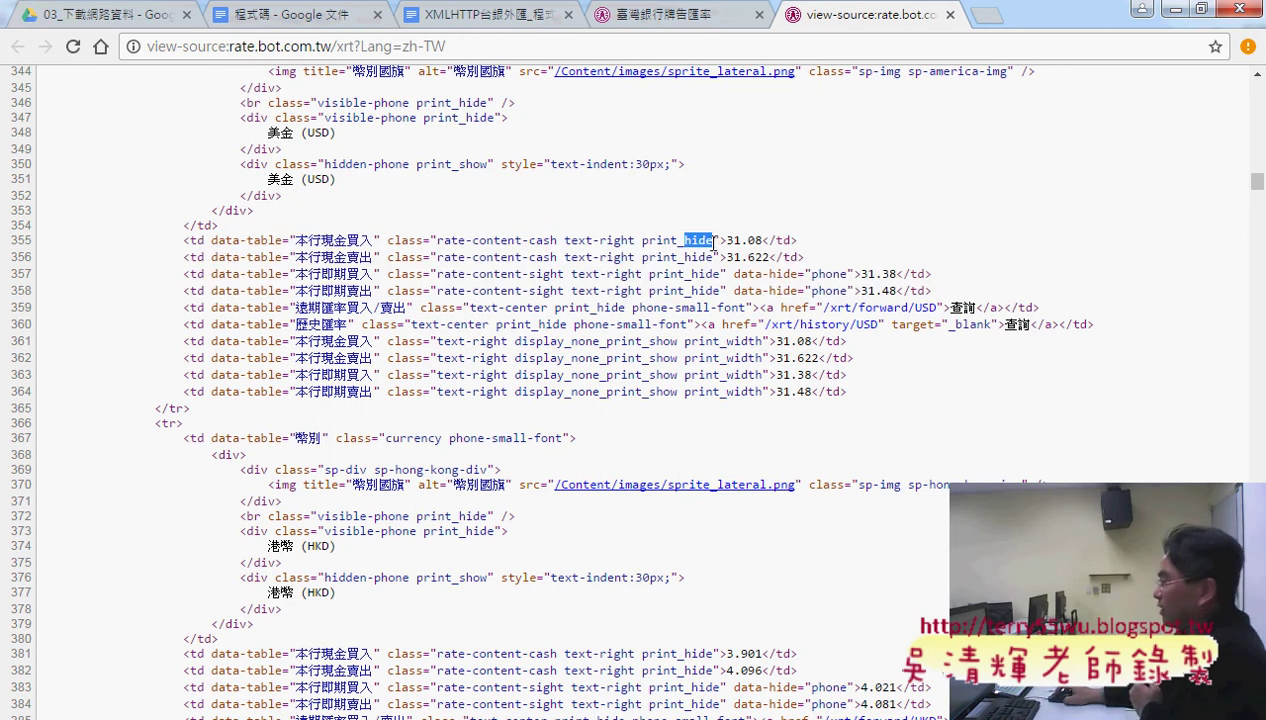
{"action": "left_click", "coordinate": [665, 10]}
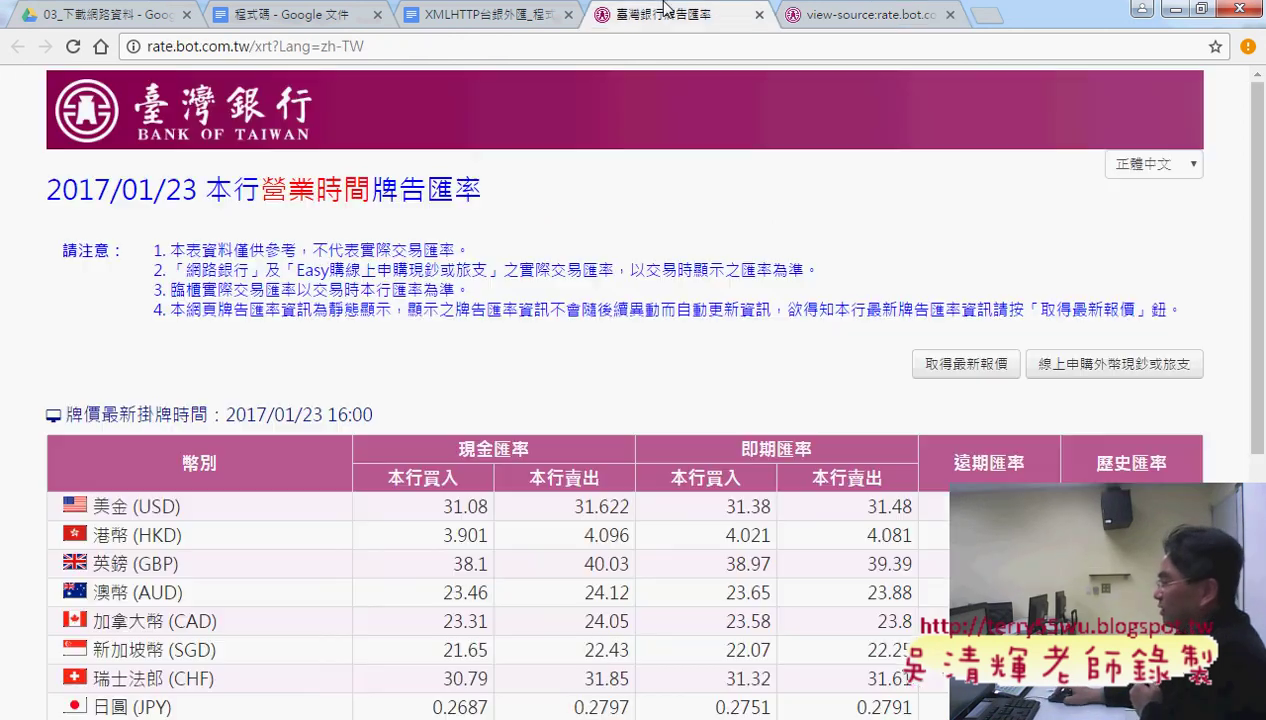
Step: Restore Chrome to a smaller window and move and narrow it over the left of the sheet
{"action": "left_click", "coordinate": [1201, 8]}
{"action": "left_click_drag", "start_coordinate": [1057, 25], "coordinate": [630, 36]}
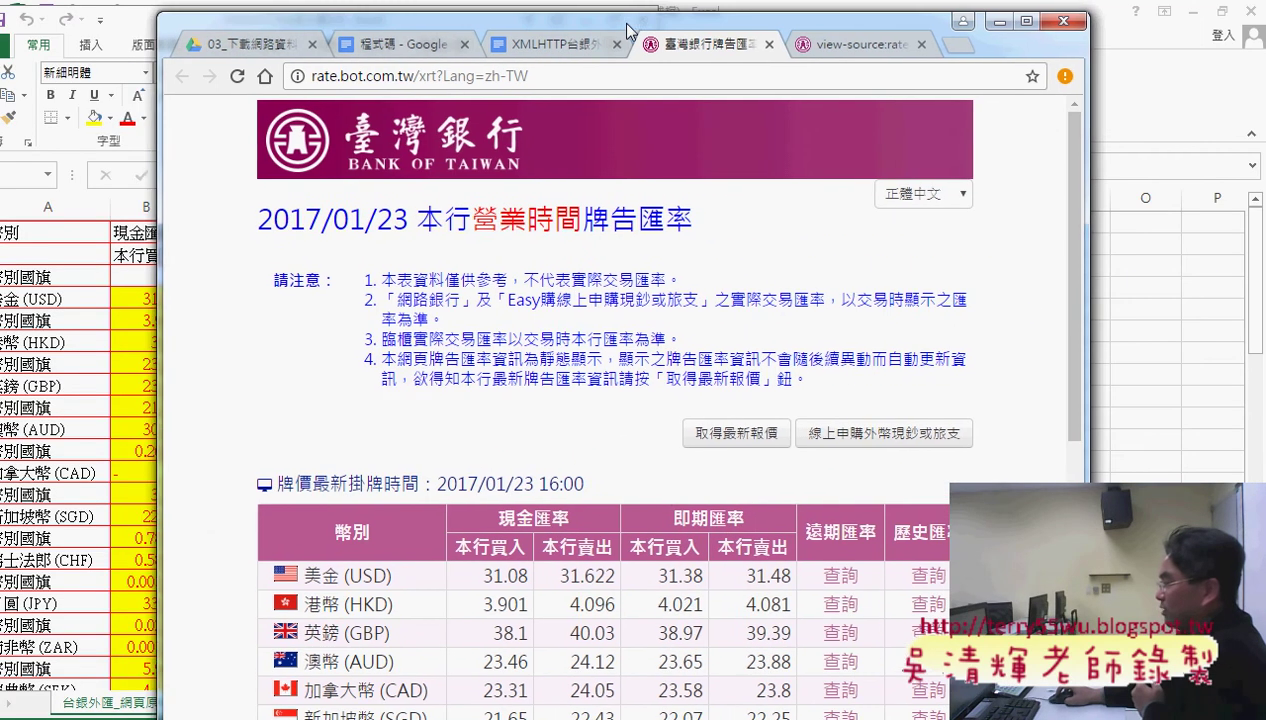
{"action": "left_click_drag", "start_coordinate": [1087, 291], "coordinate": [694, 280]}
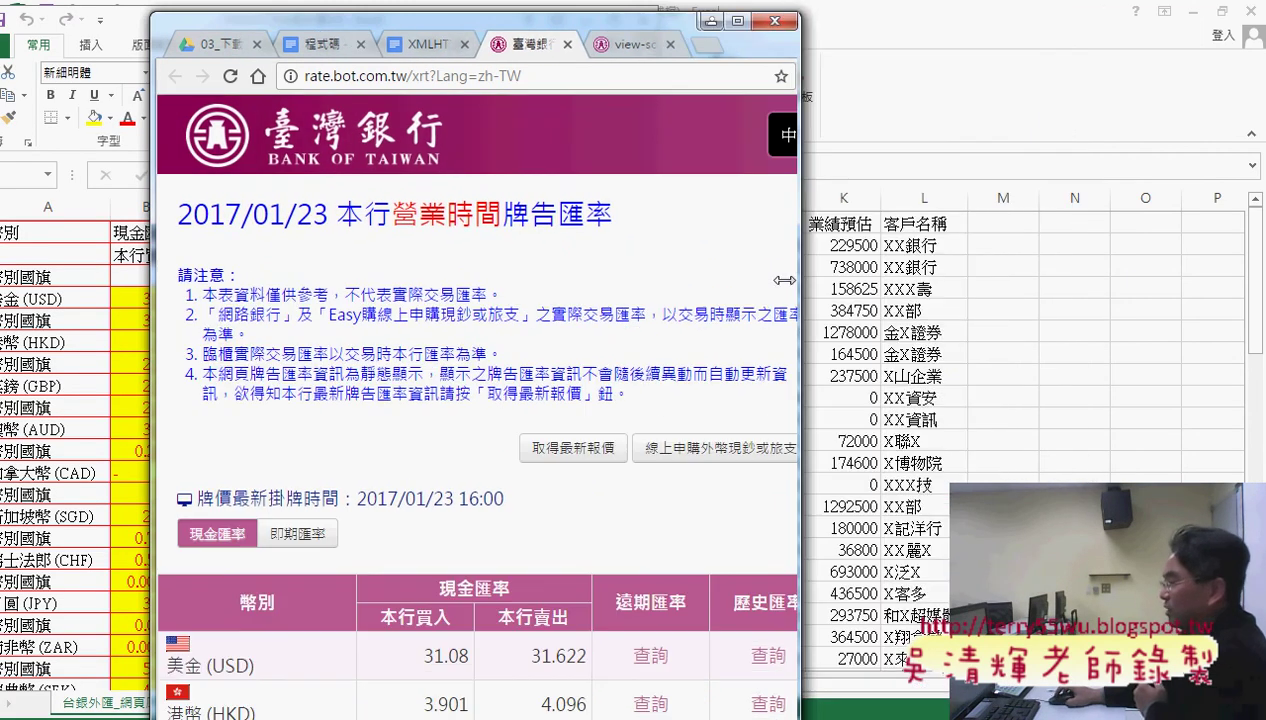
{"action": "scroll", "coordinate": [496, 408], "scroll_direction": "down", "scroll_amount": 3}
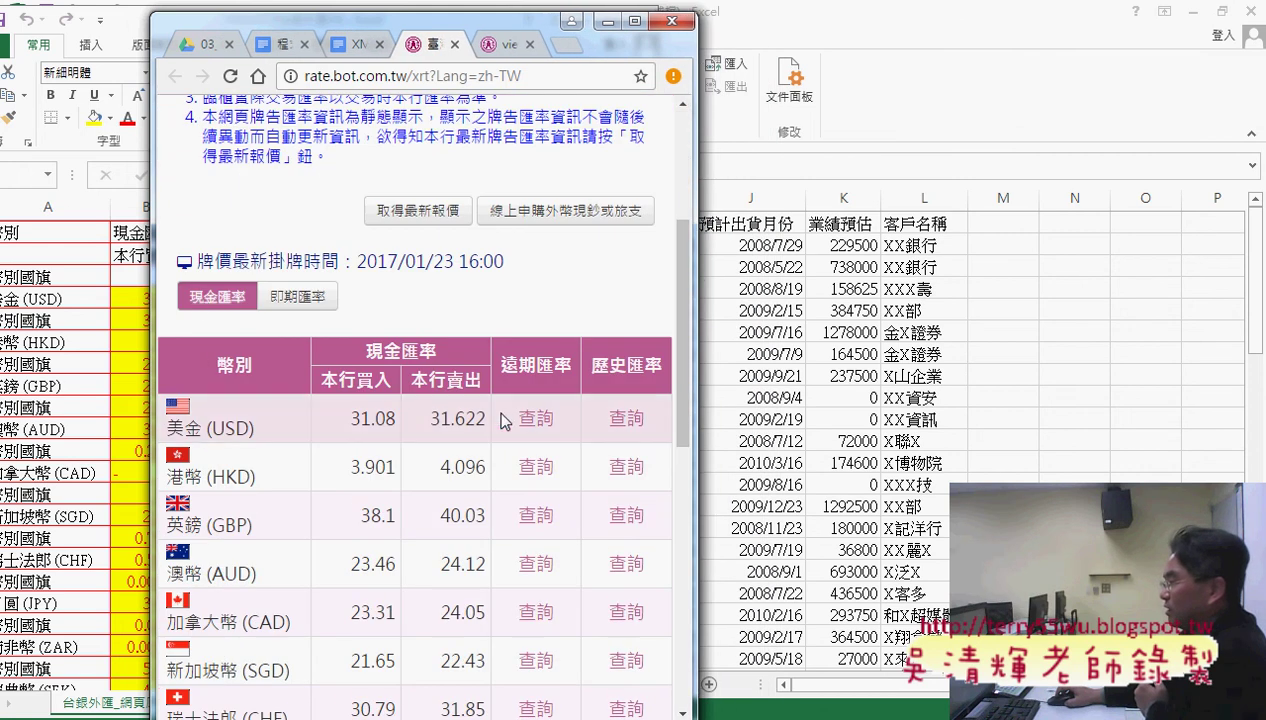
Step: Toggle between spot and cash rates twice, then maximize Chrome and scroll back to the top
{"action": "left_click", "coordinate": [300, 297]}
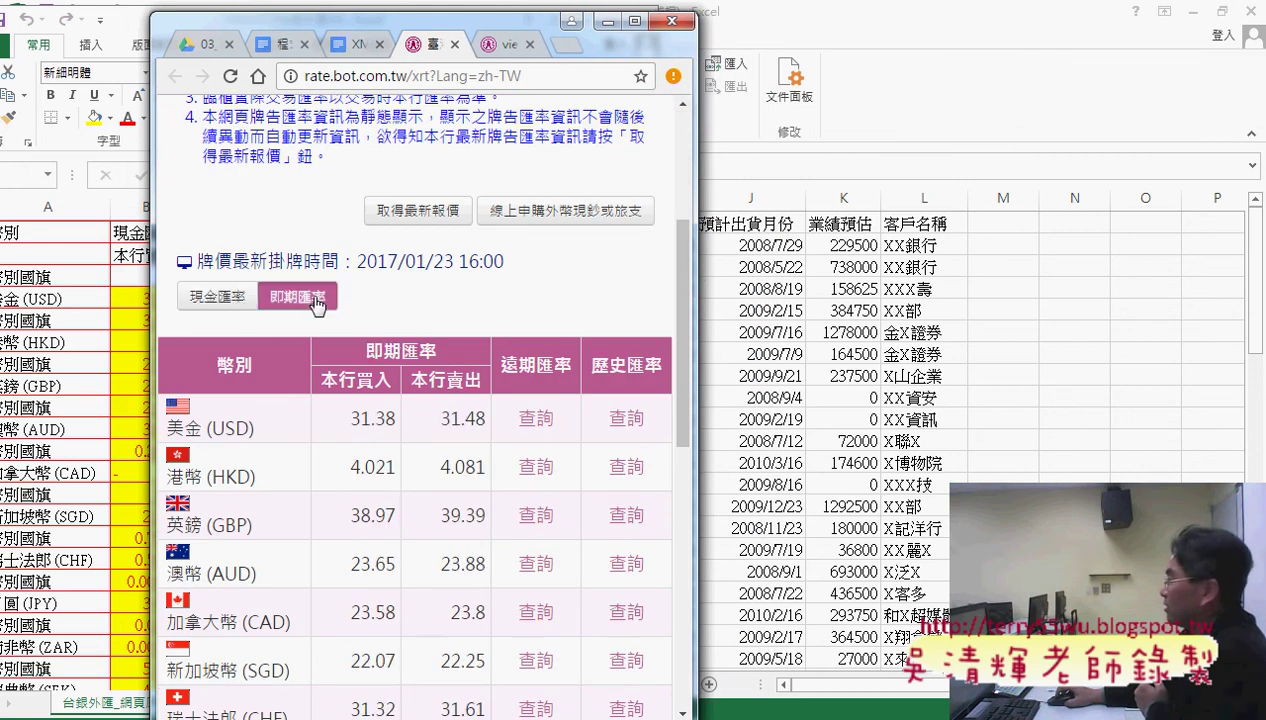
{"action": "left_click", "coordinate": [222, 298]}
{"action": "left_click", "coordinate": [314, 303]}
{"action": "left_click", "coordinate": [225, 300]}
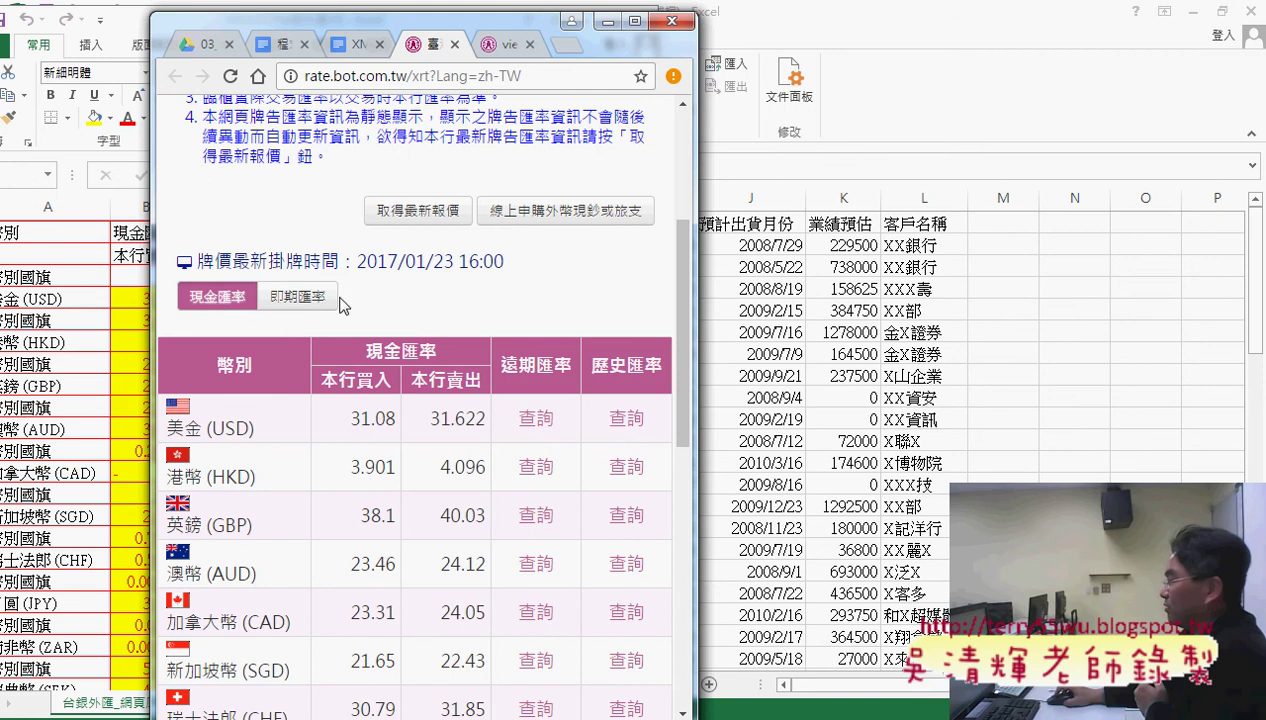
{"action": "left_click", "coordinate": [637, 27]}
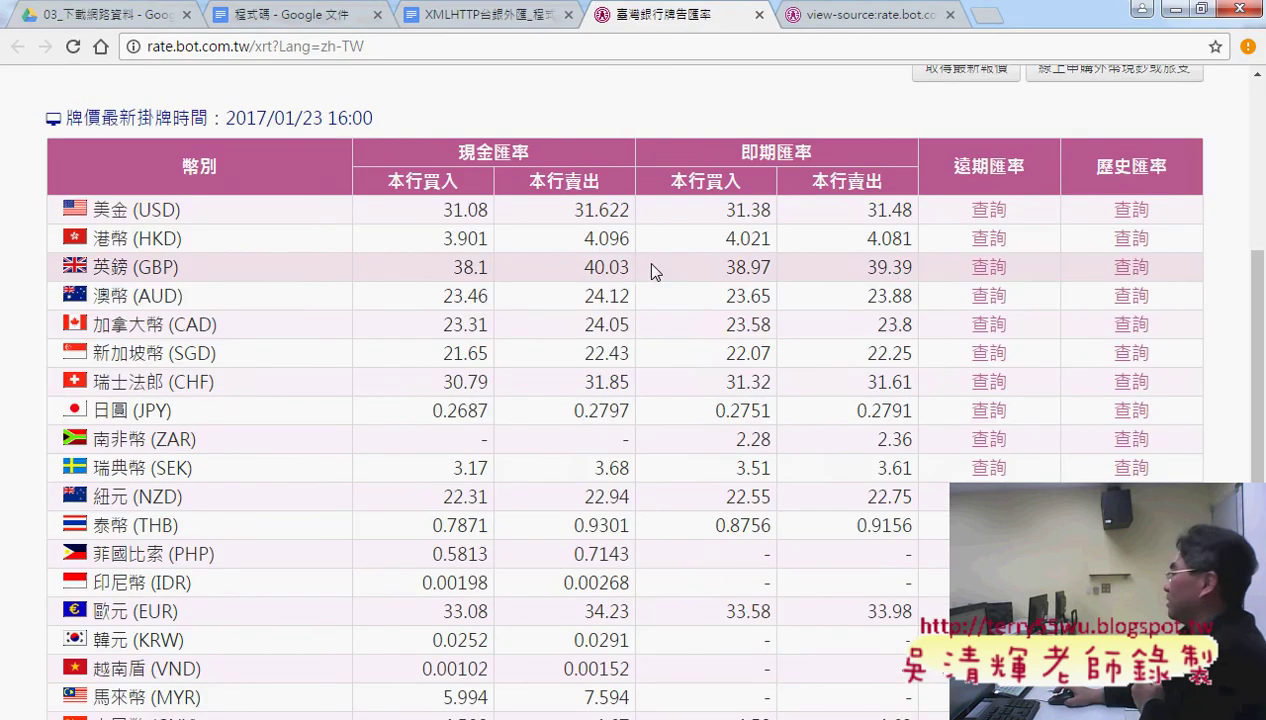
{"action": "scroll", "coordinate": [671, 341], "scroll_direction": "up", "scroll_amount": 4}
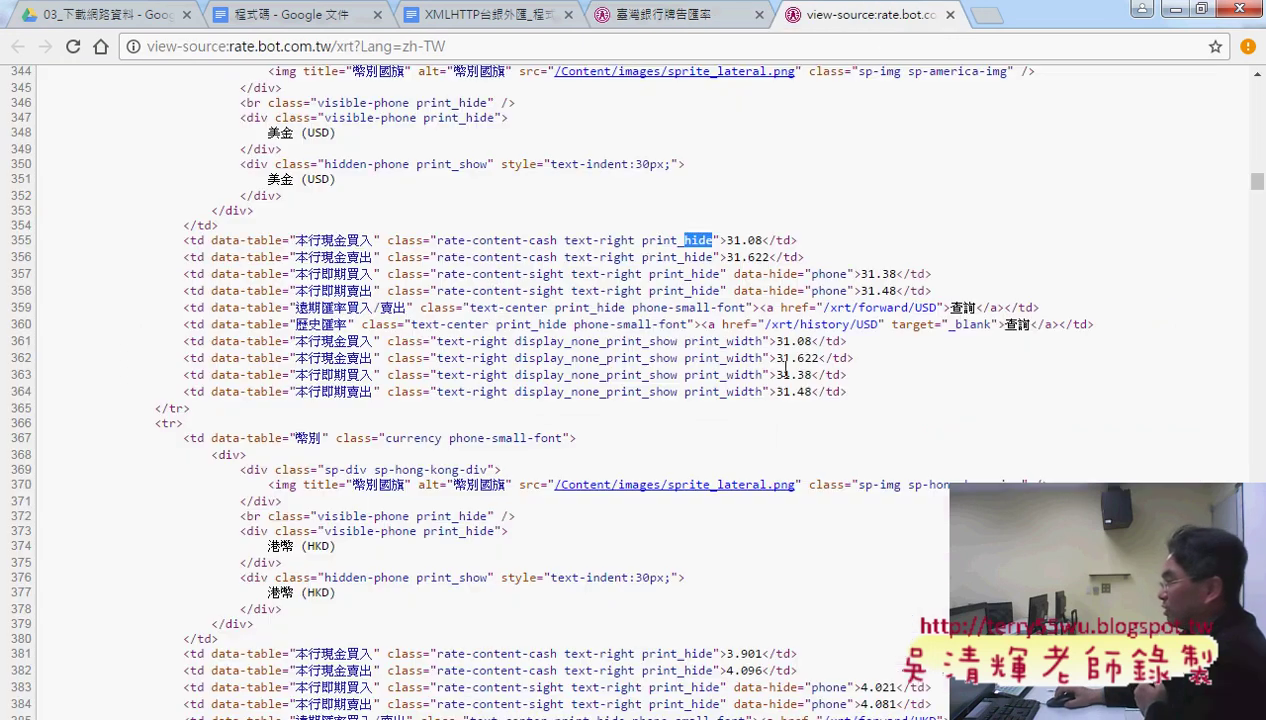
Step: Select the USD rate cells on lines 355–358 and circle them and lines 361–364 in red
{"action": "left_click_drag", "start_coordinate": [49, 241], "coordinate": [1016, 299]}
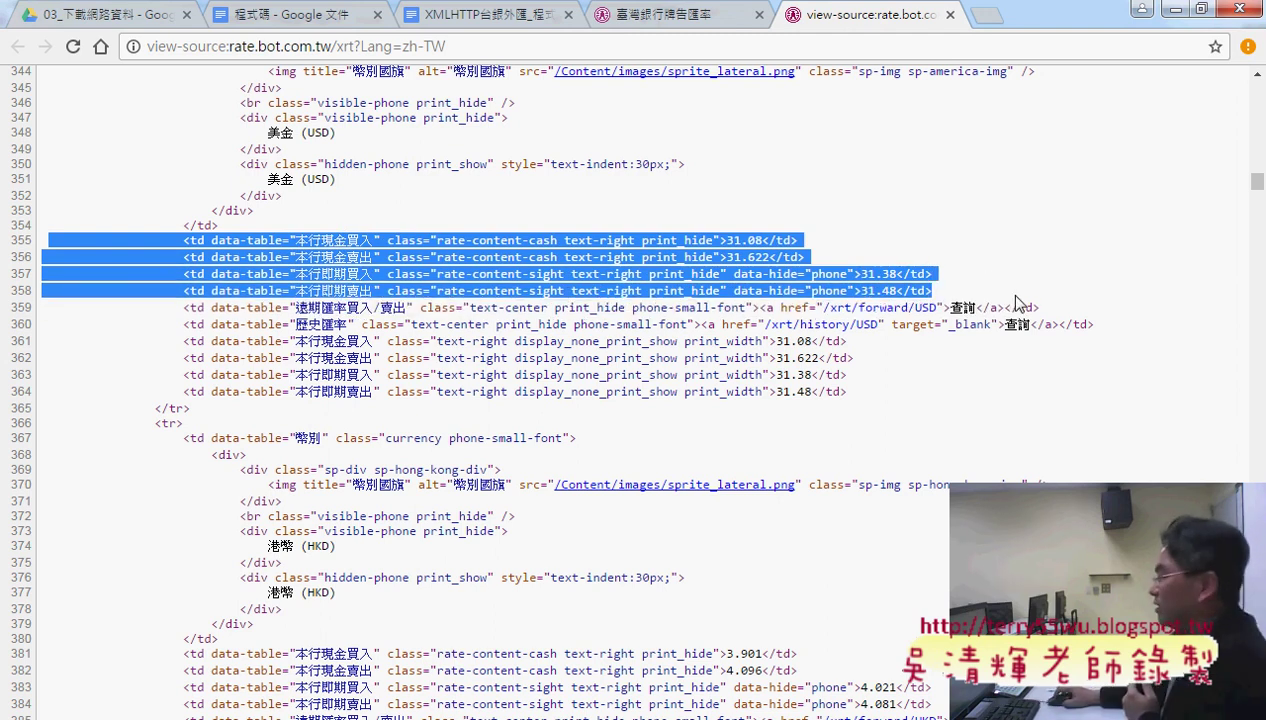
{"action": "mouse_move", "coordinate": [928, 296]}
{"action": "left_mouse_down"}
{"action": "mouse_move", "coordinate": [699, 223]}
{"action": "mouse_move", "coordinate": [808, 303]}
{"action": "mouse_move", "coordinate": [851, 297]}
{"action": "left_mouse_up"}
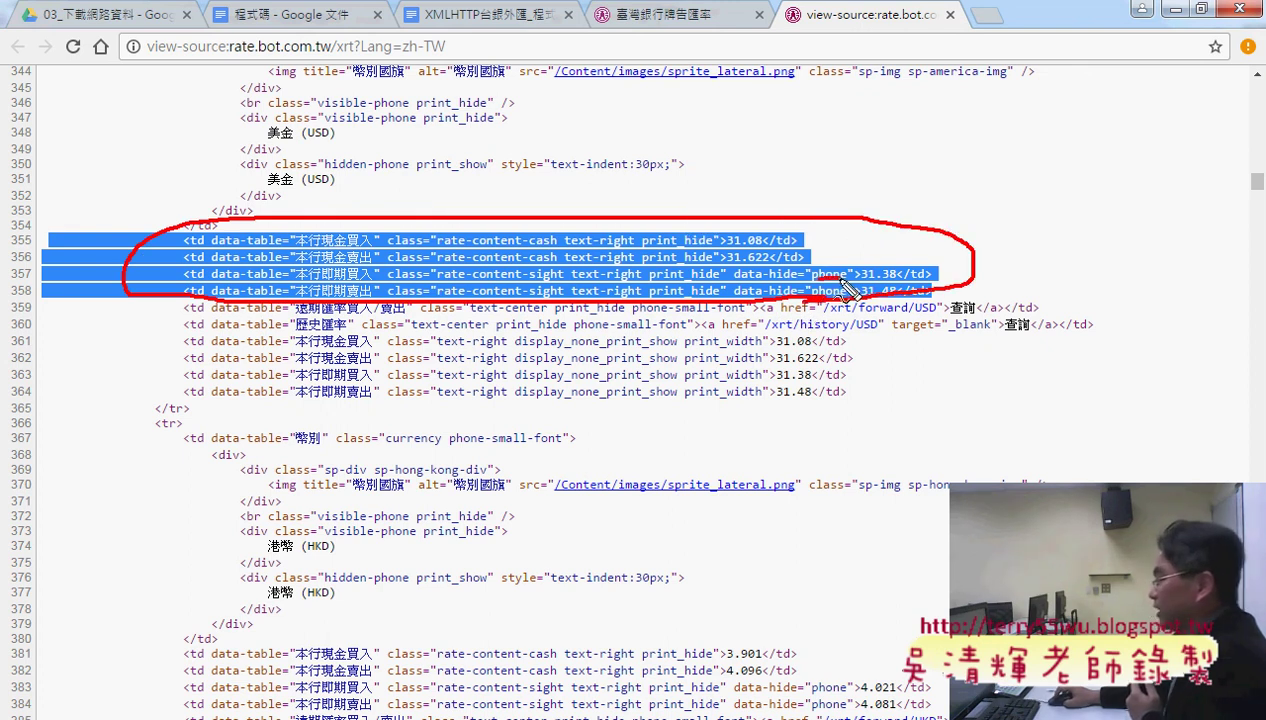
{"action": "mouse_move", "coordinate": [806, 418]}
{"action": "left_mouse_down"}
{"action": "mouse_move", "coordinate": [450, 333]}
{"action": "mouse_move", "coordinate": [790, 428]}
{"action": "left_mouse_up"}
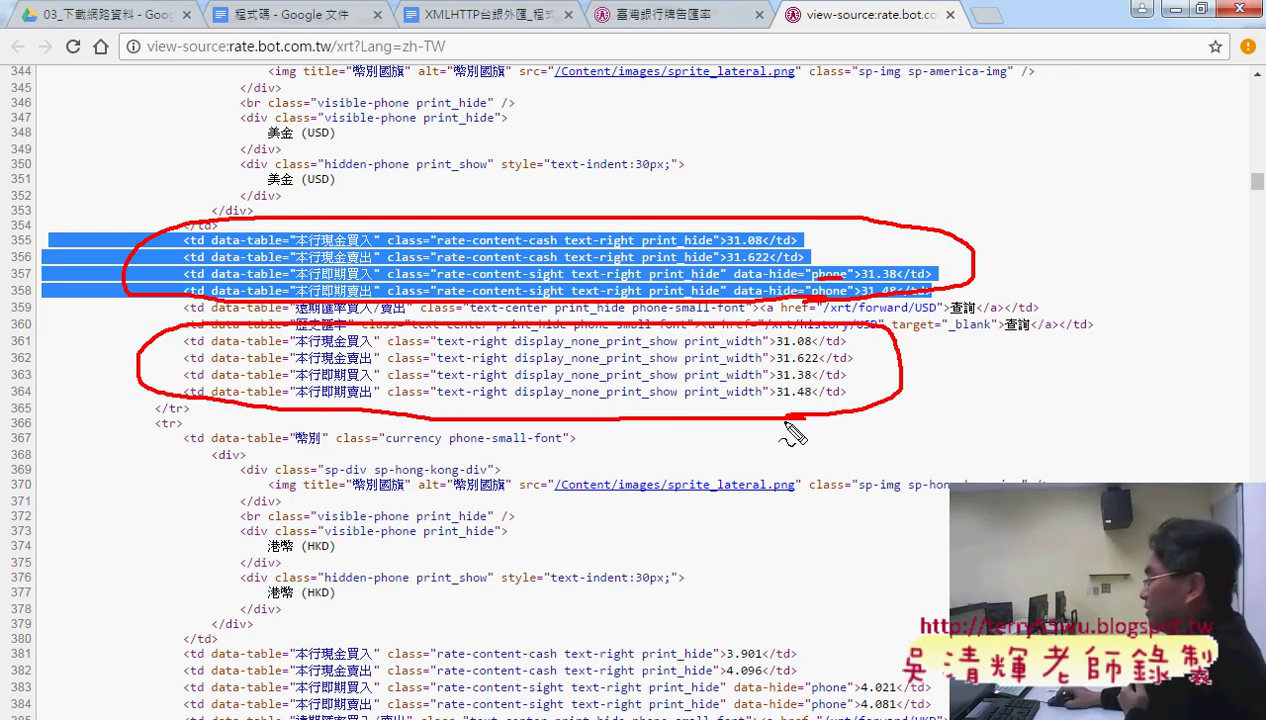
Step: Underline the print_show classes on lines 361–364, bracket 31.08, then clear the annotations
{"action": "left_click_drag", "start_coordinate": [433, 351], "coordinate": [760, 350]}
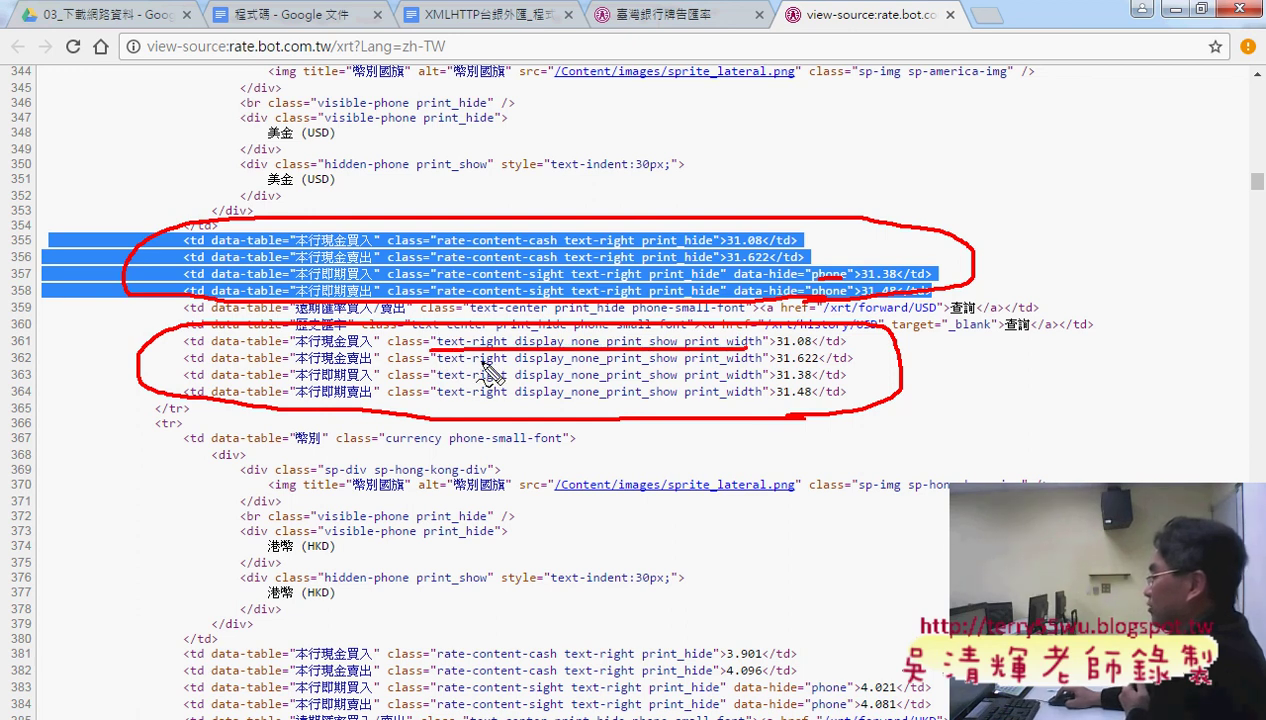
{"action": "left_click_drag", "start_coordinate": [438, 366], "coordinate": [760, 366]}
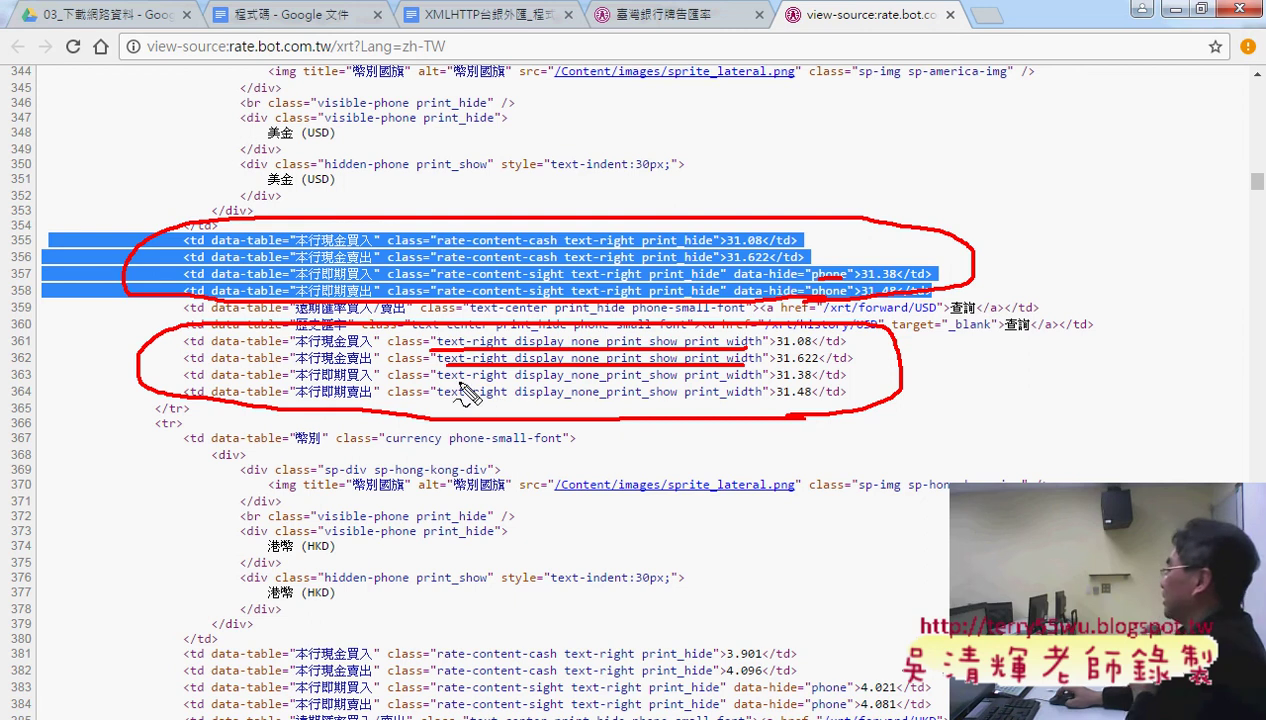
{"action": "left_click_drag", "start_coordinate": [450, 383], "coordinate": [632, 383]}
{"action": "left_click_drag", "start_coordinate": [507, 408], "coordinate": [678, 408]}
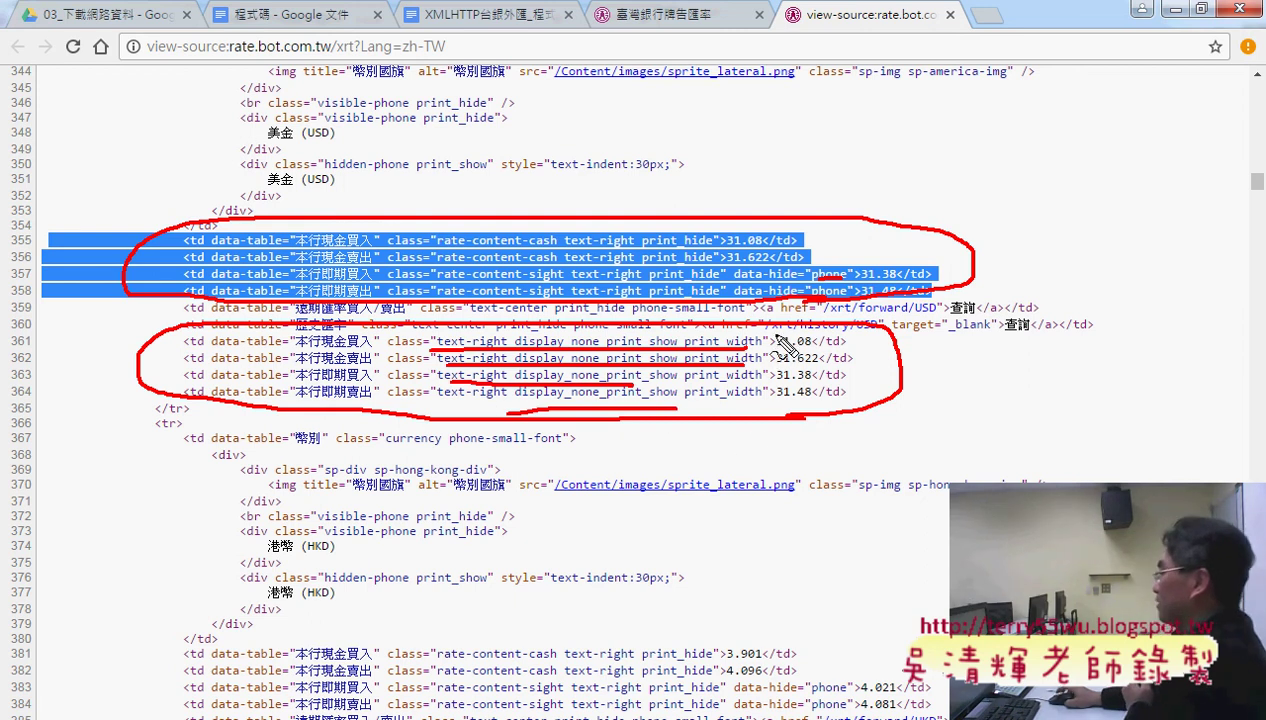
{"action": "mouse_move", "coordinate": [776, 330]}
{"action": "left_mouse_down"}
{"action": "mouse_move", "coordinate": [776, 345]}
{"action": "mouse_move", "coordinate": [812, 348]}
{"action": "left_mouse_up"}
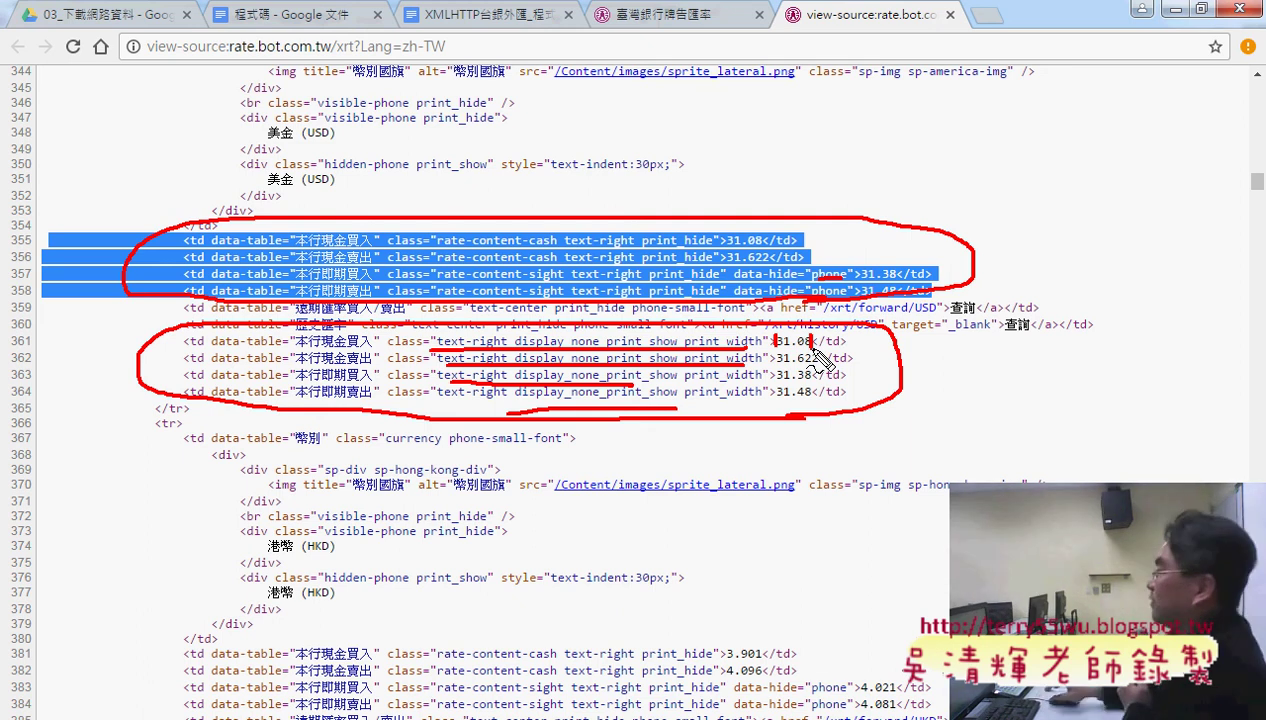
{"action": "key", "text": "Escape"}
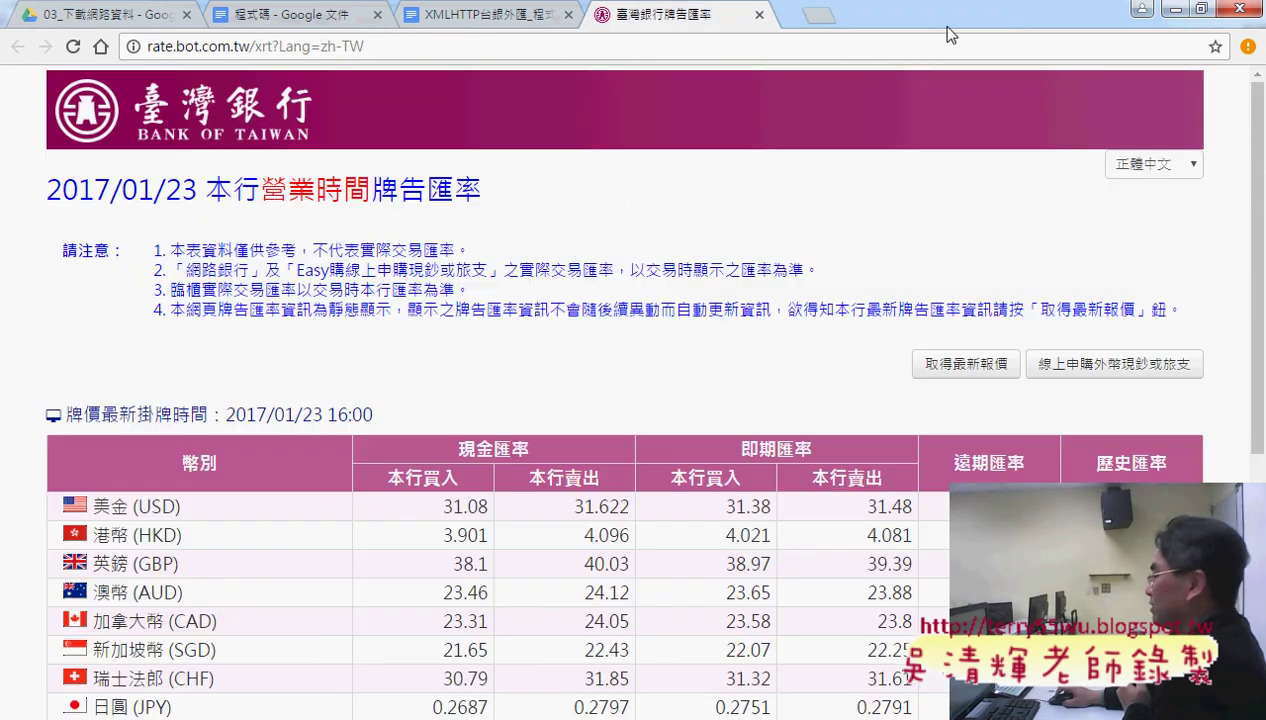
Step: Close the source tab, reopen it via 檢視網頁原始碼, scroll to the table rows, and close it again
{"action": "left_click", "coordinate": [950, 15]}
{"action": "right_click", "coordinate": [657, 196]}
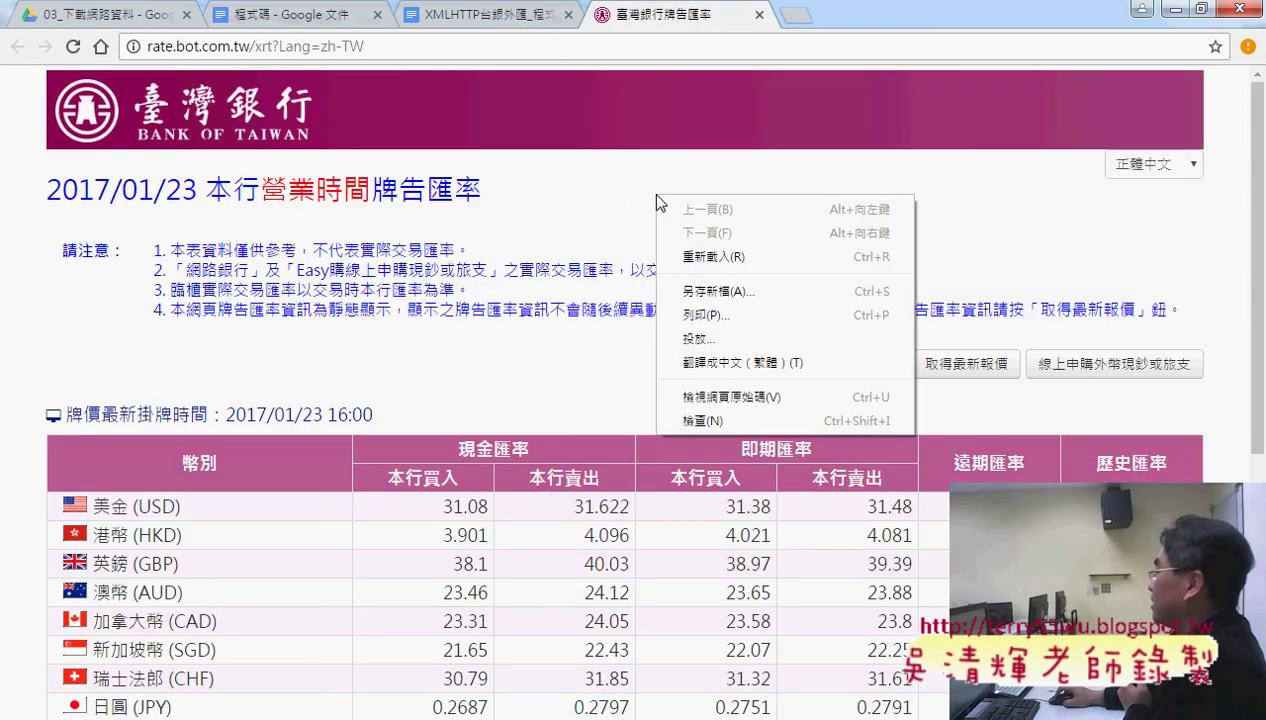
{"action": "left_click", "coordinate": [745, 398]}
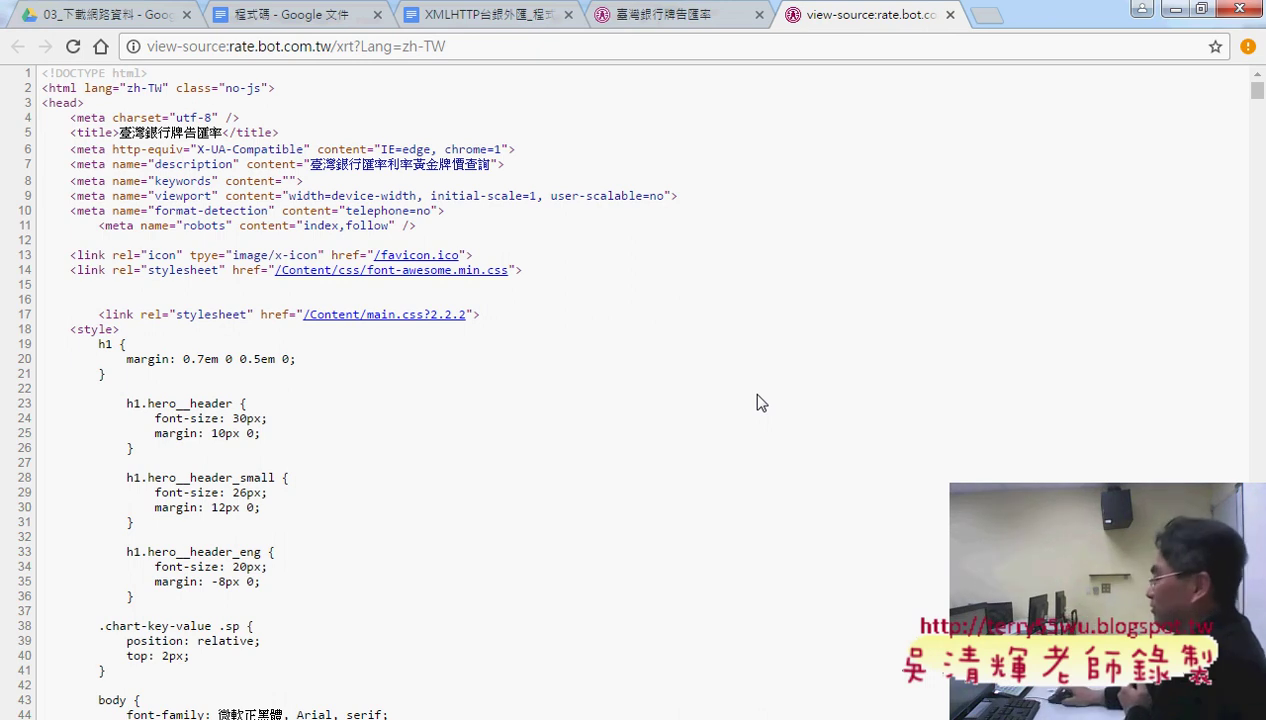
{"action": "left_click_drag", "start_coordinate": [1259, 93], "coordinate": [1261, 184]}
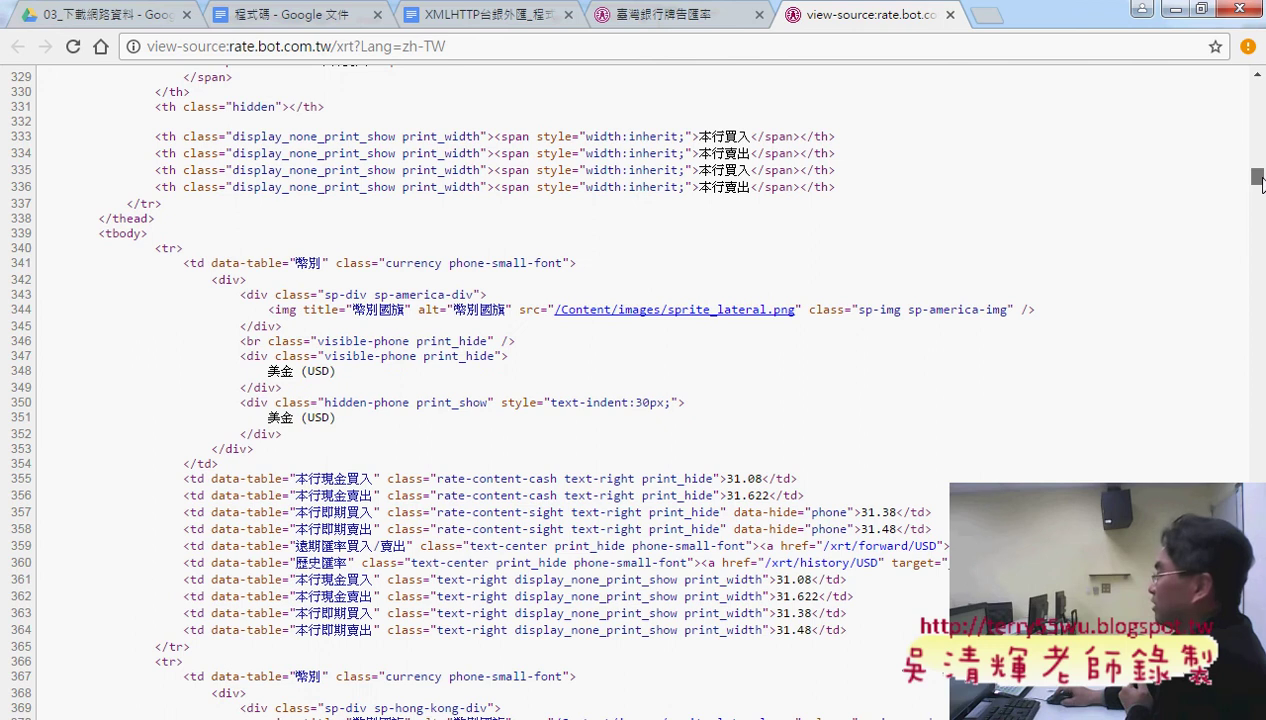
{"action": "left_click", "coordinate": [950, 15]}
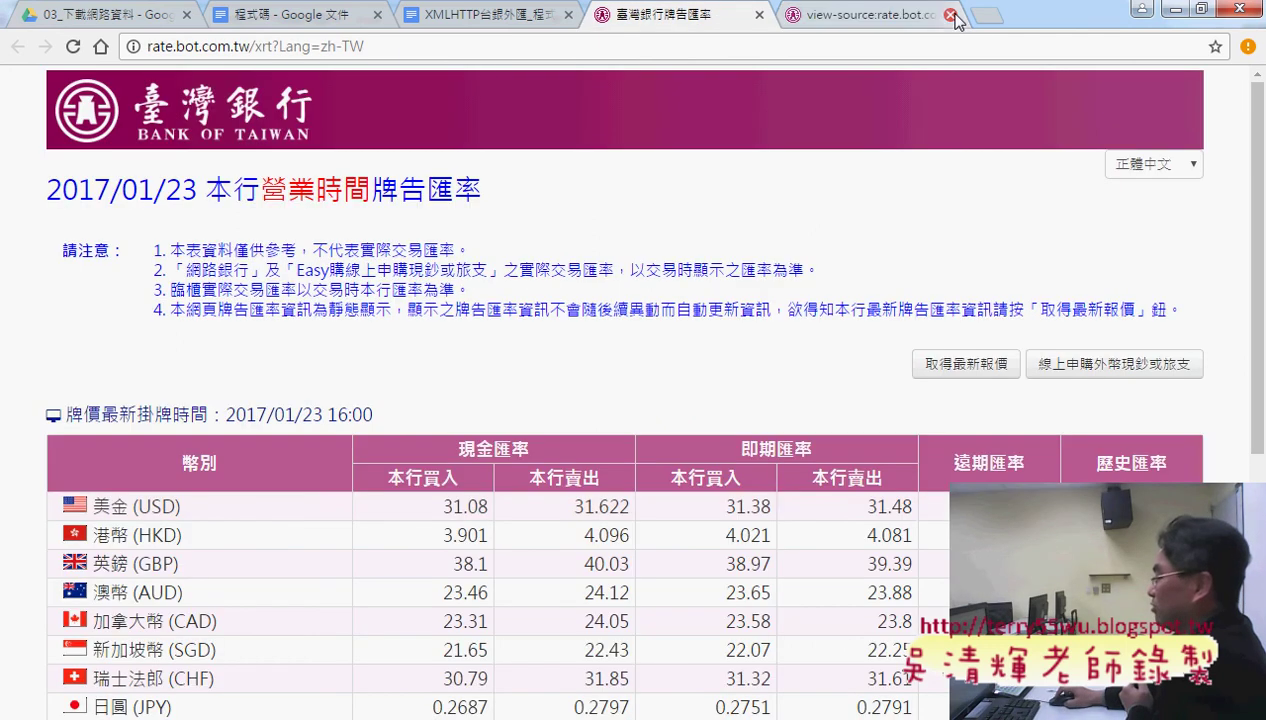
Step: Inspect the USD 31.08 cash rate cell with 檢查 to open DevTools on its element
{"action": "right_click", "coordinate": [476, 512]}
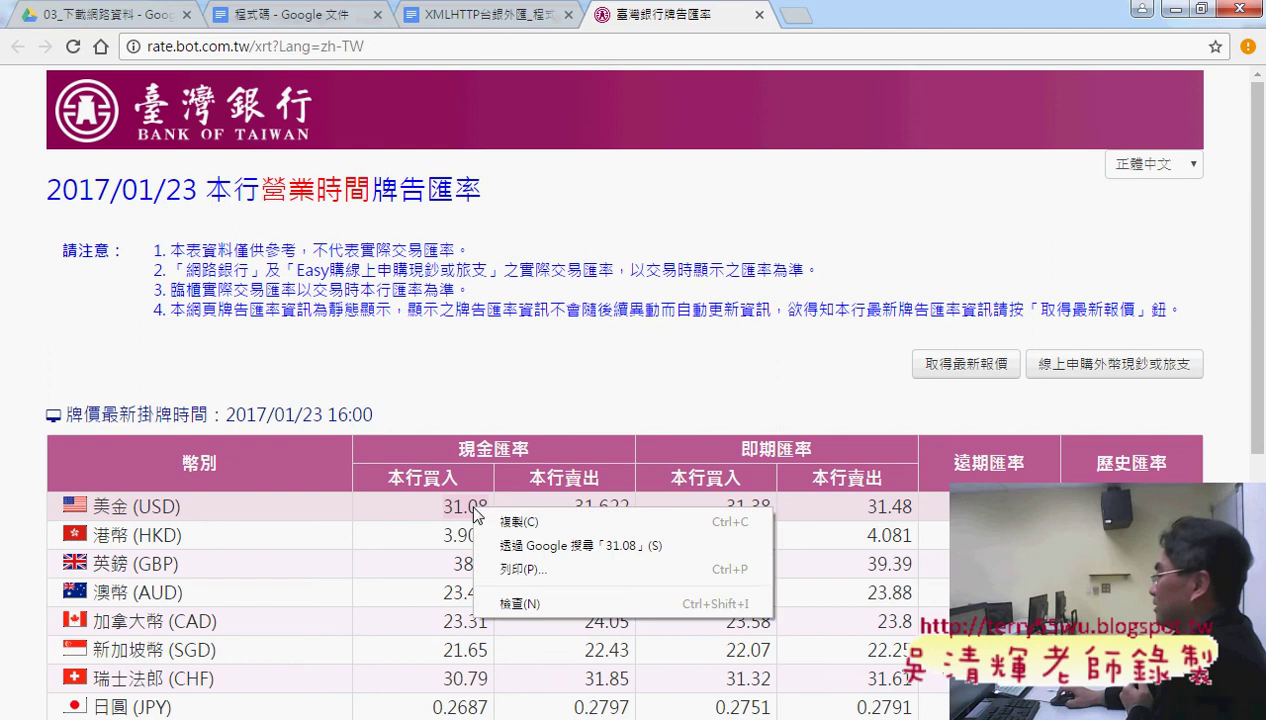
{"action": "left_click", "coordinate": [519, 603]}
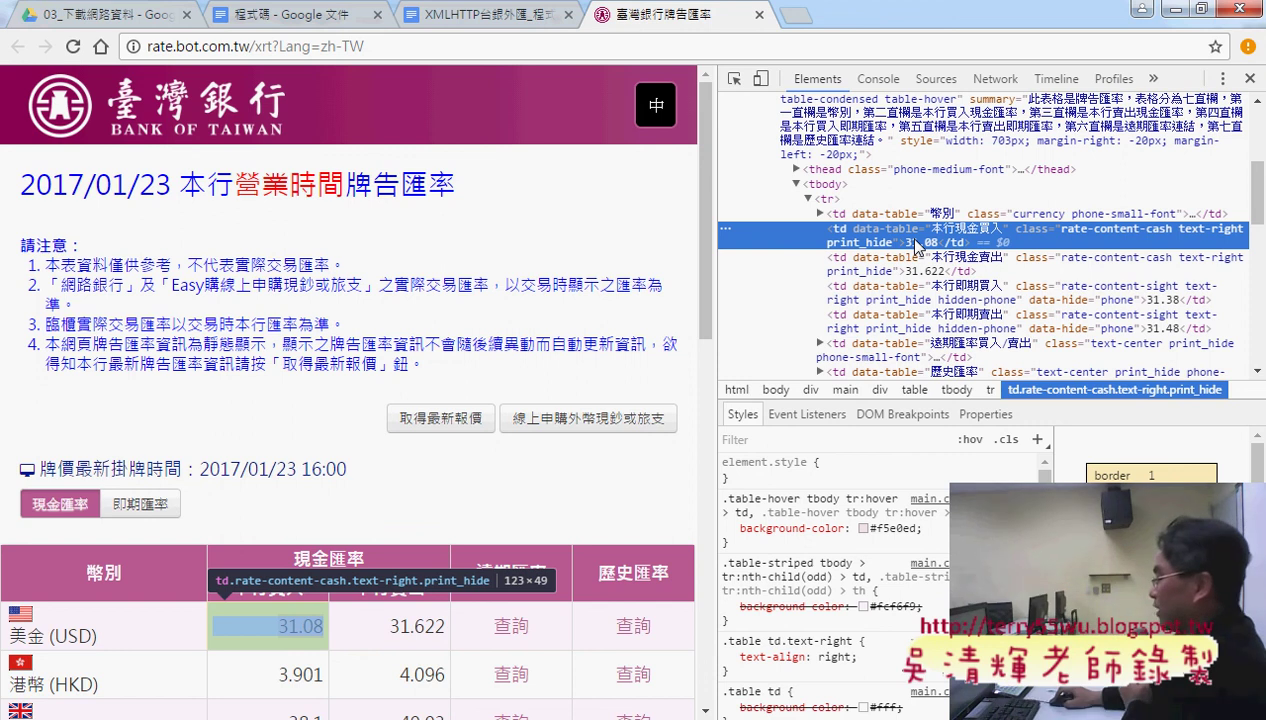
{"action": "mouse_move", "coordinate": [280, 626]}
{"action": "left_mouse_down"}
{"action": "mouse_move", "coordinate": [301, 625]}
{"action": "mouse_move", "coordinate": [275, 349]}
{"action": "left_mouse_up"}
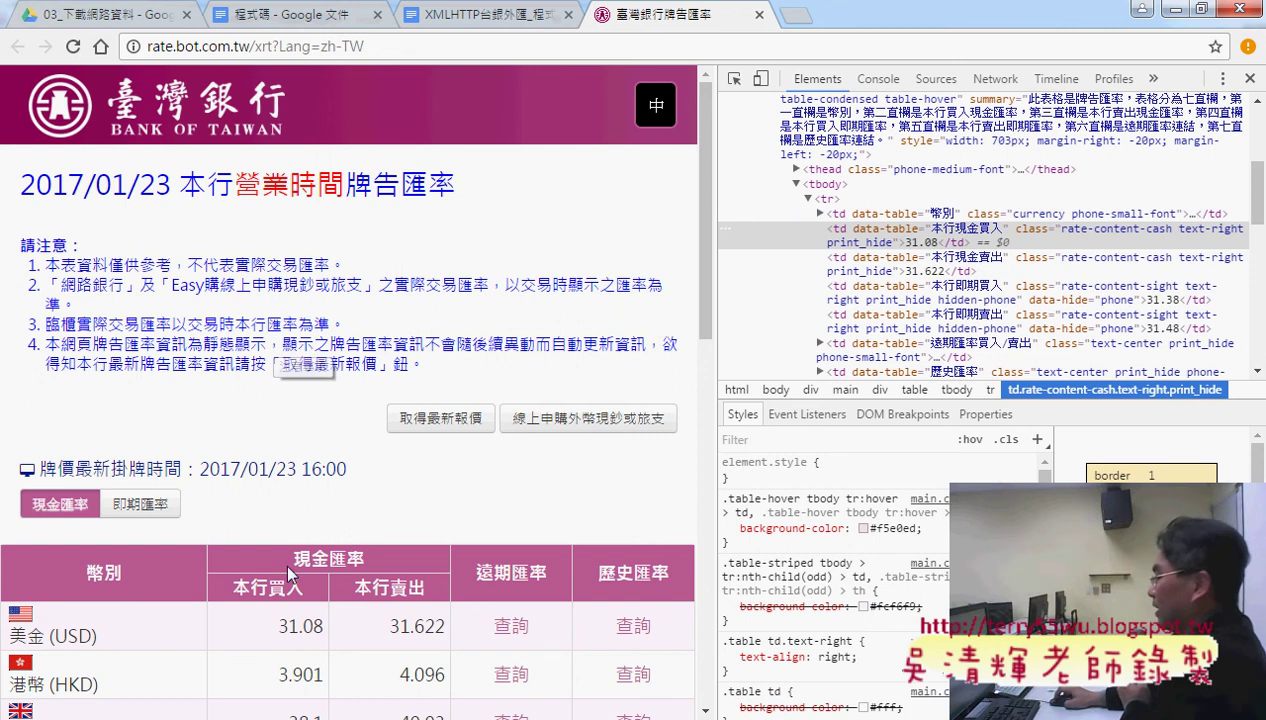
Step: Select 31.08 again and inspect it to reveal its rate-content-cash td in the Elements tree
{"action": "left_click_drag", "start_coordinate": [277, 625], "coordinate": [320, 626]}
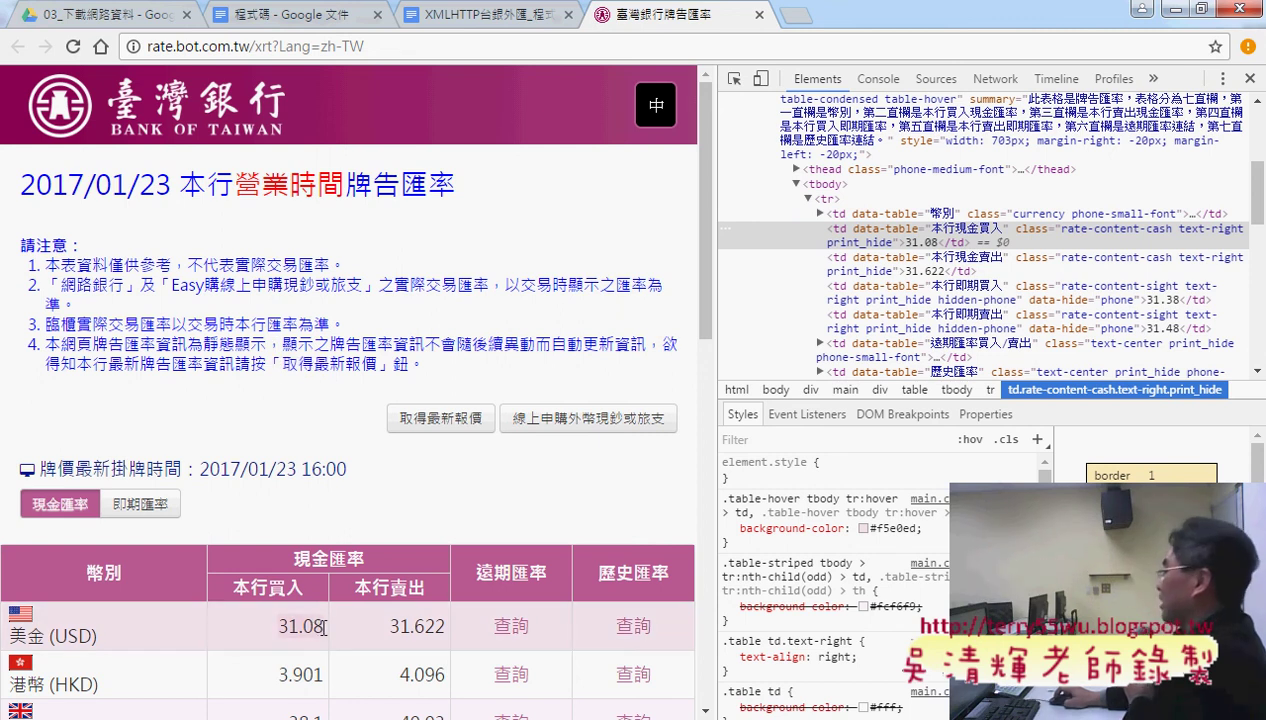
{"action": "right_click", "coordinate": [304, 628]}
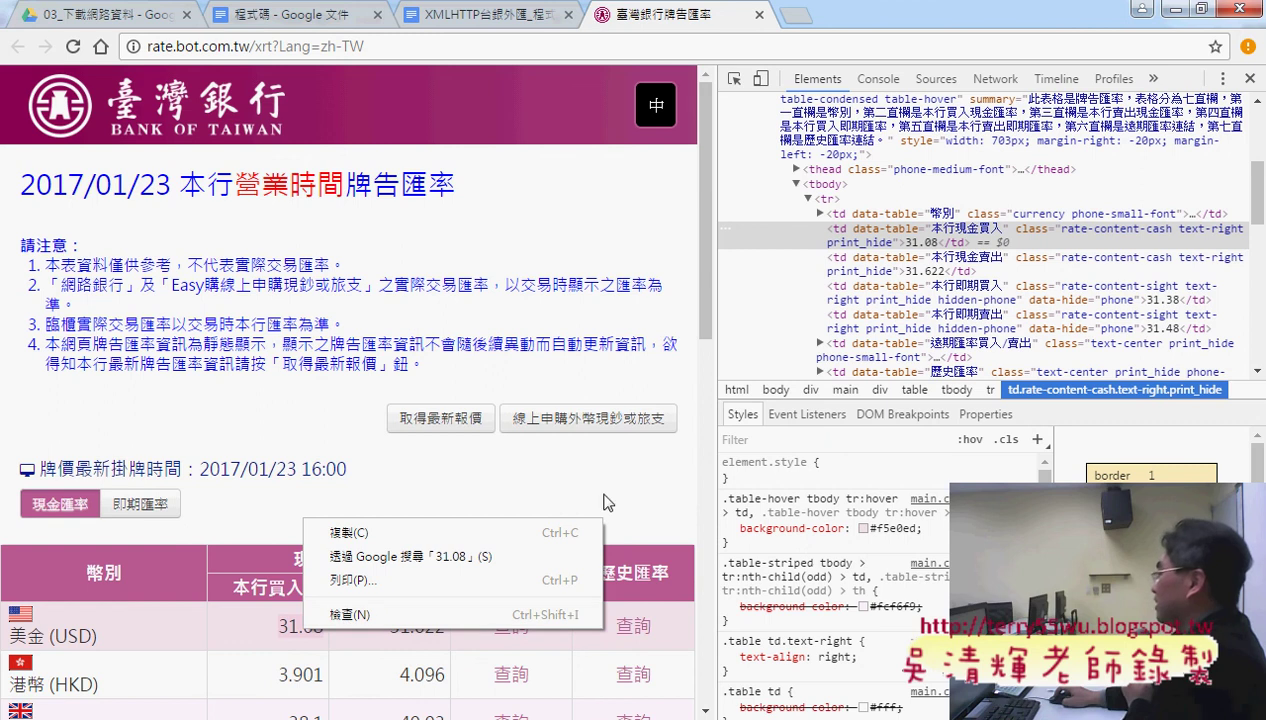
{"action": "left_click", "coordinate": [1020, 246]}
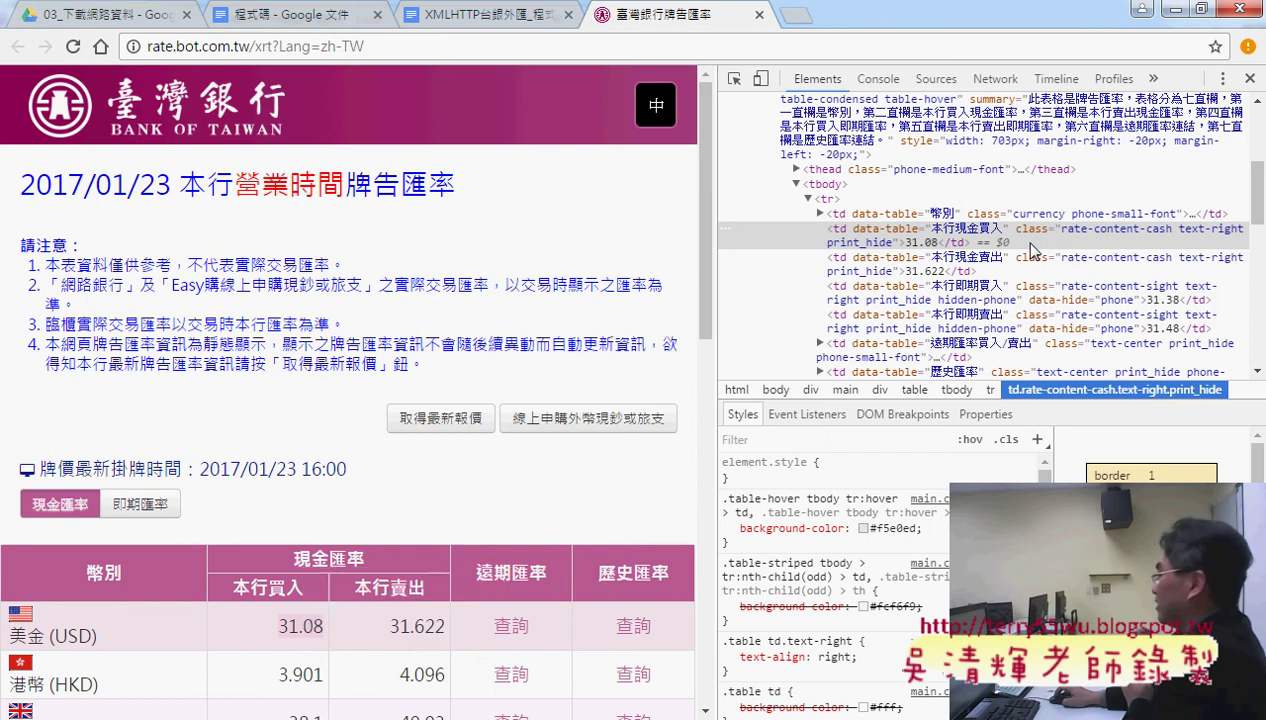
{"action": "left_click", "coordinate": [1020, 246]}
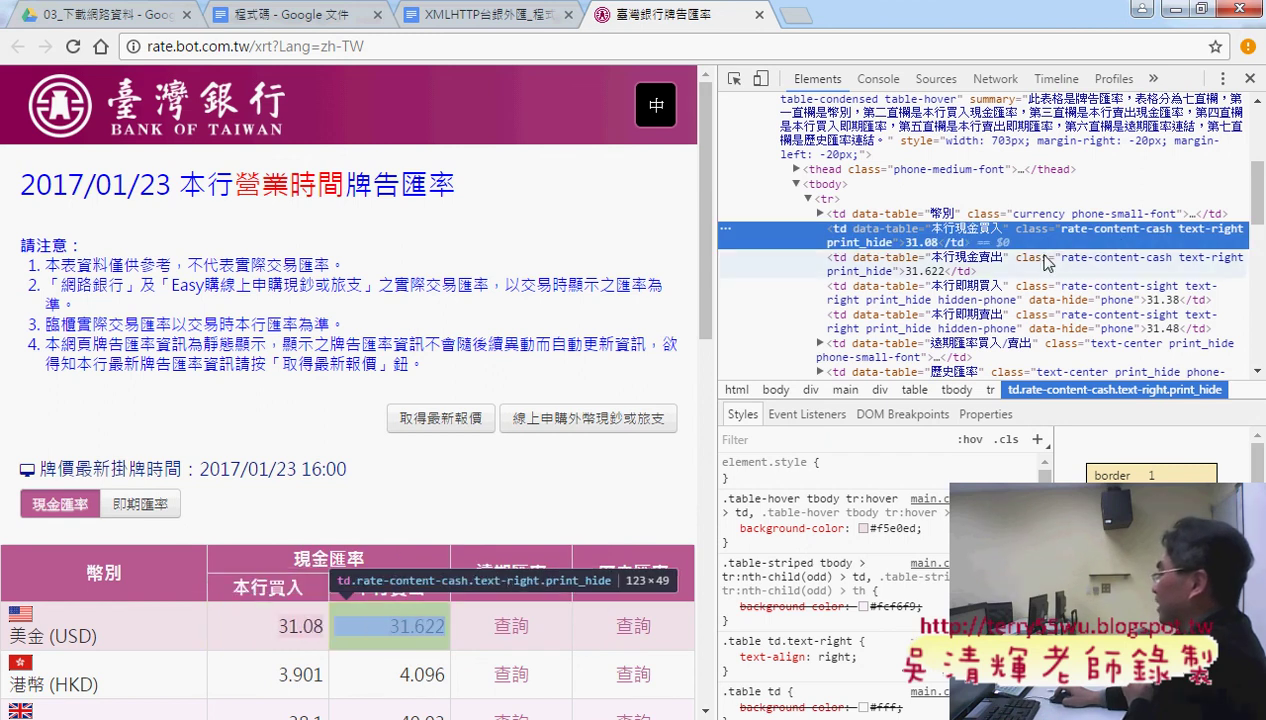
{"action": "left_click_drag", "start_coordinate": [1257, 209], "coordinate": [1259, 224]}
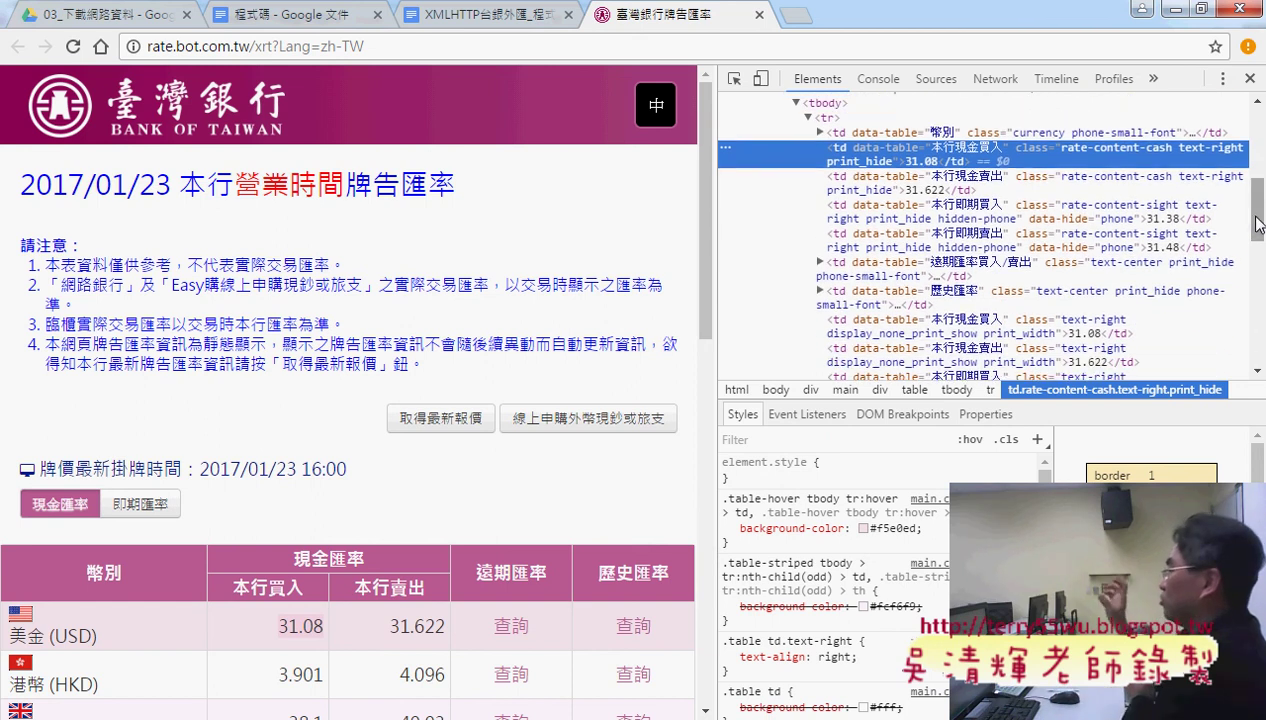